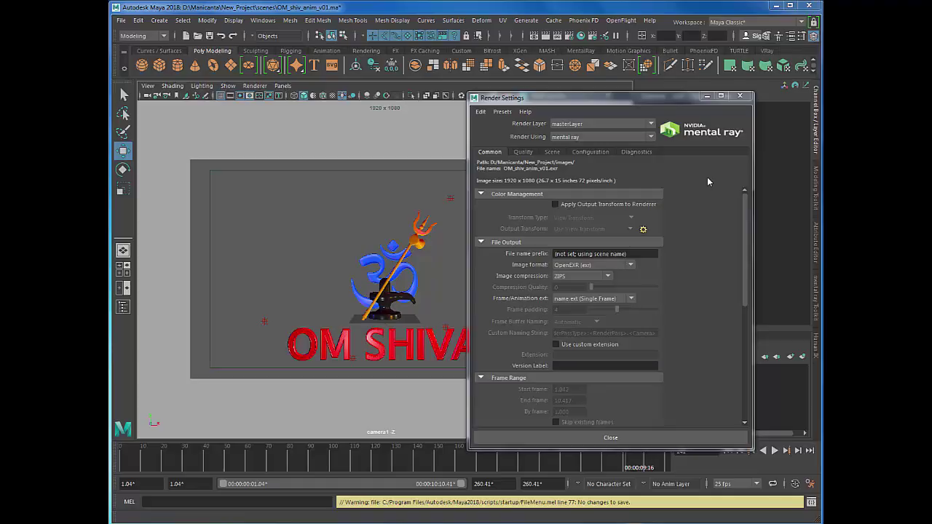
- Reopen Render Settings from the status line and keep mental ray as the renderer
{"action": "left_click", "coordinate": [740, 96]}
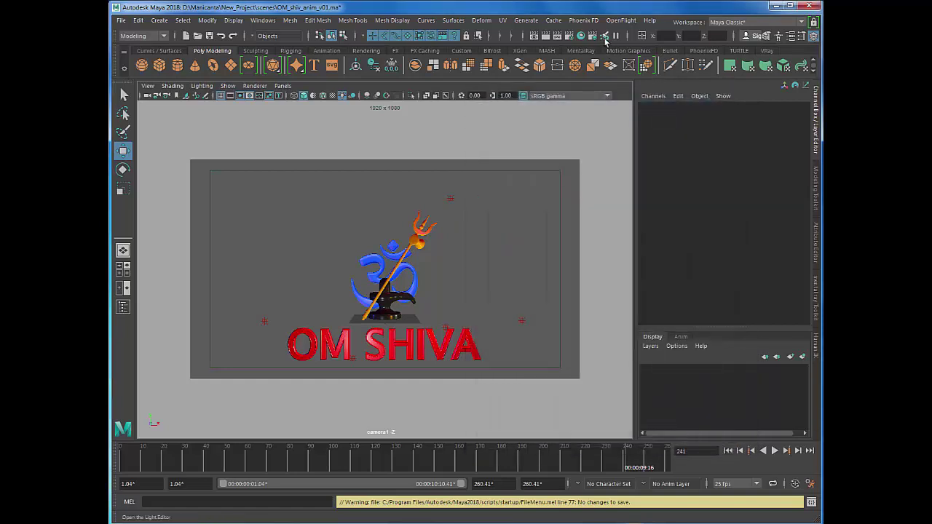
{"action": "left_click", "coordinate": [571, 38]}
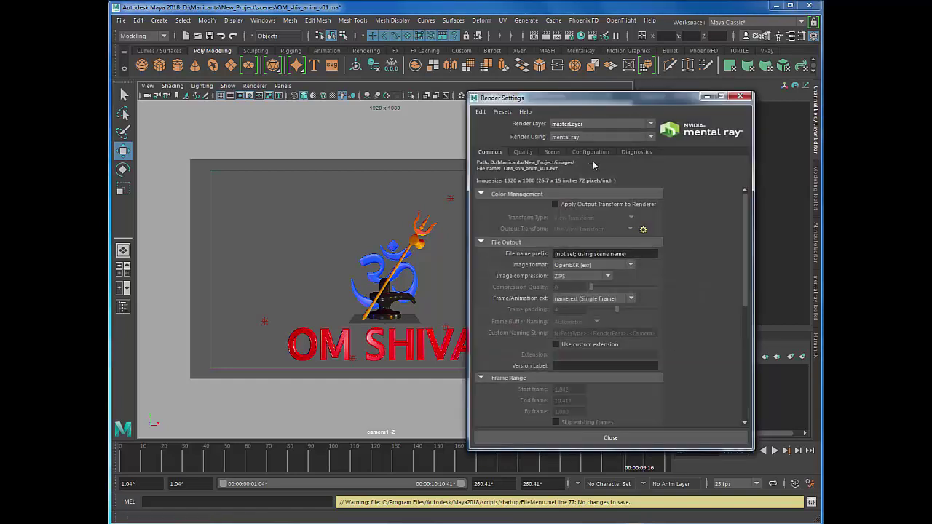
{"action": "left_click", "coordinate": [597, 135]}
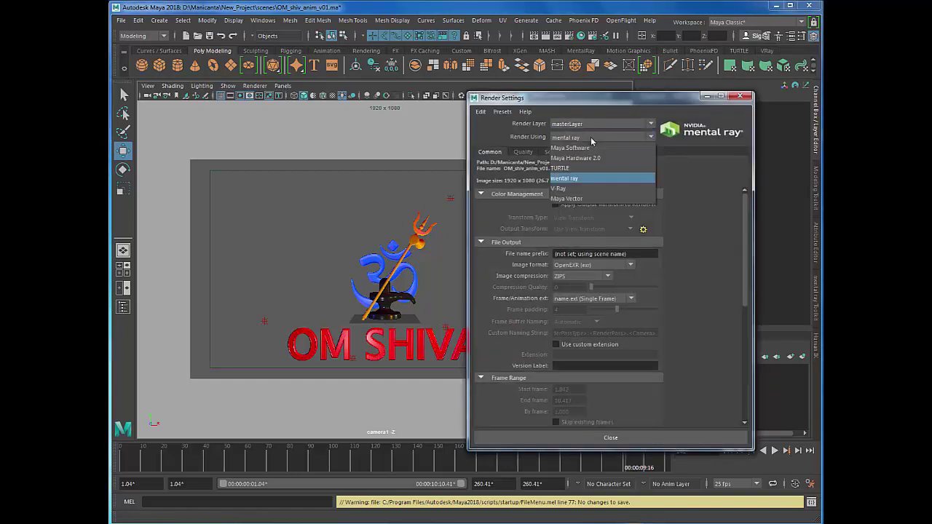
{"action": "left_click", "coordinate": [577, 177]}
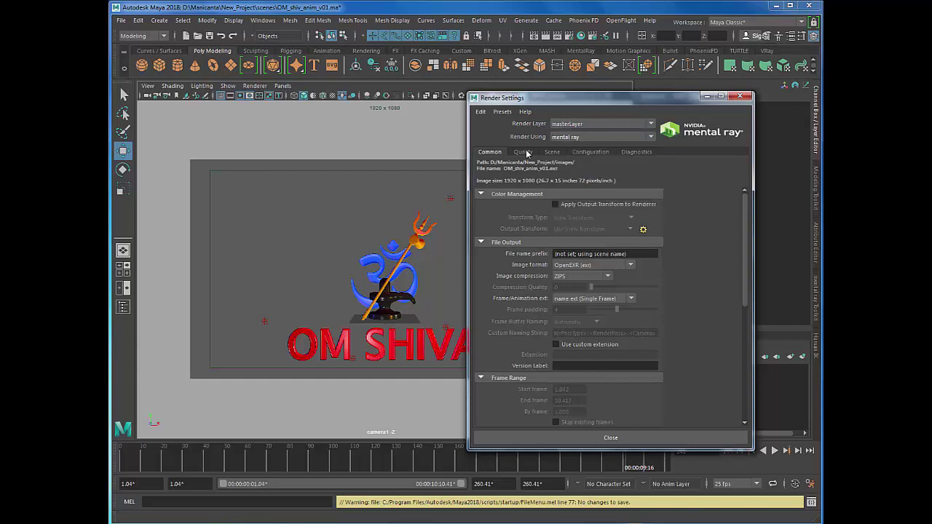
- Apply the HD 720 image size preset (1280 × 720) in the Common render settings
{"action": "scroll", "coordinate": [576, 297], "scroll_direction": "down", "scroll_amount": 4}
{"action": "scroll", "coordinate": [583, 321], "scroll_direction": "down", "scroll_amount": 1}
{"action": "scroll", "coordinate": [583, 321], "scroll_direction": "down", "scroll_amount": 2}
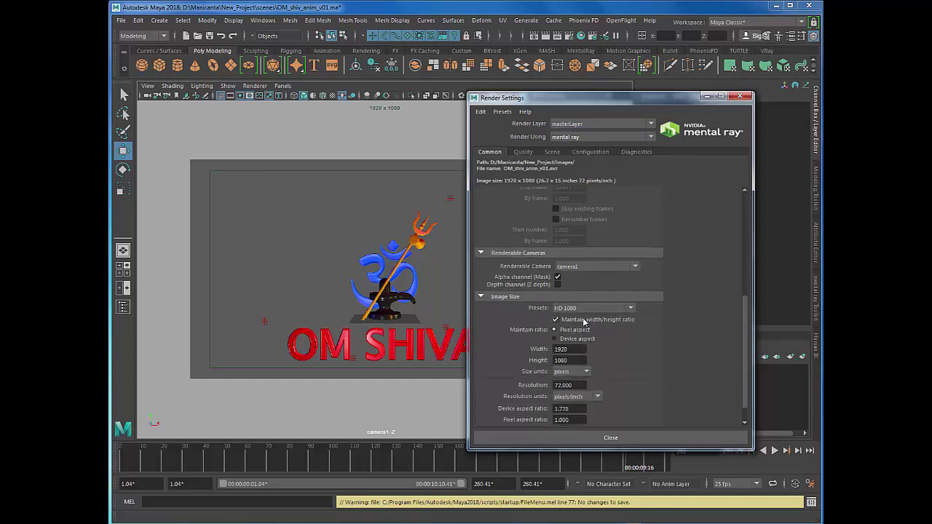
{"action": "left_click", "coordinate": [592, 308]}
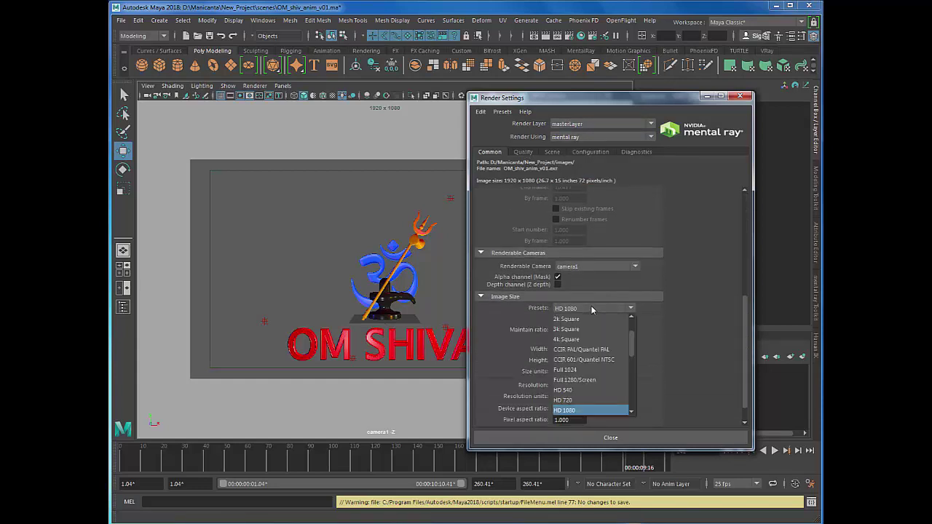
{"action": "left_click", "coordinate": [575, 400]}
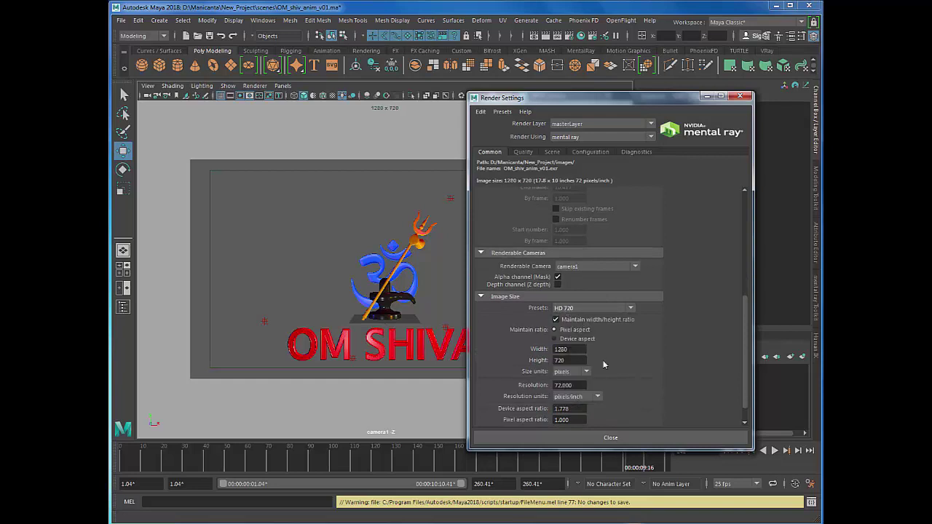
{"action": "scroll", "coordinate": [604, 364], "scroll_direction": "down", "scroll_amount": 1}
{"action": "scroll", "coordinate": [615, 349], "scroll_direction": "up", "scroll_amount": 4}
{"action": "scroll", "coordinate": [599, 305], "scroll_direction": "up", "scroll_amount": 4}
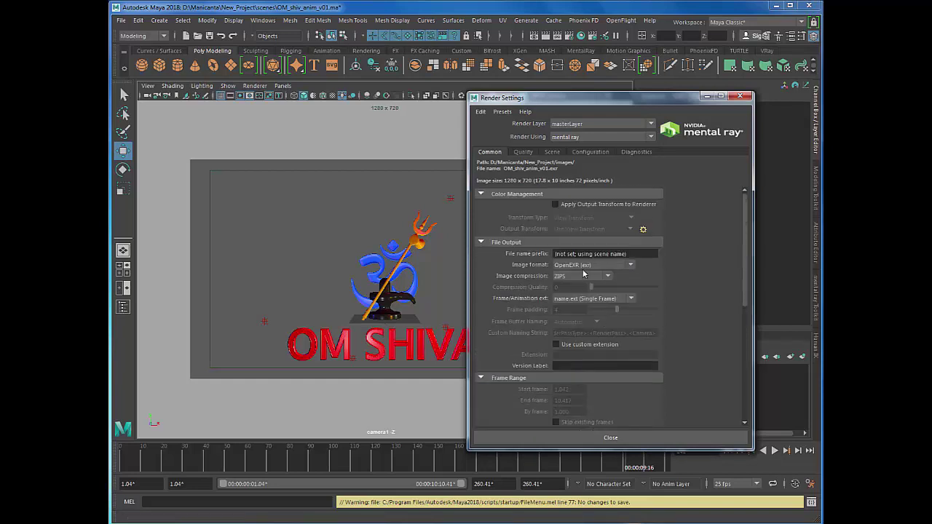
{"action": "left_click", "coordinate": [597, 265]}
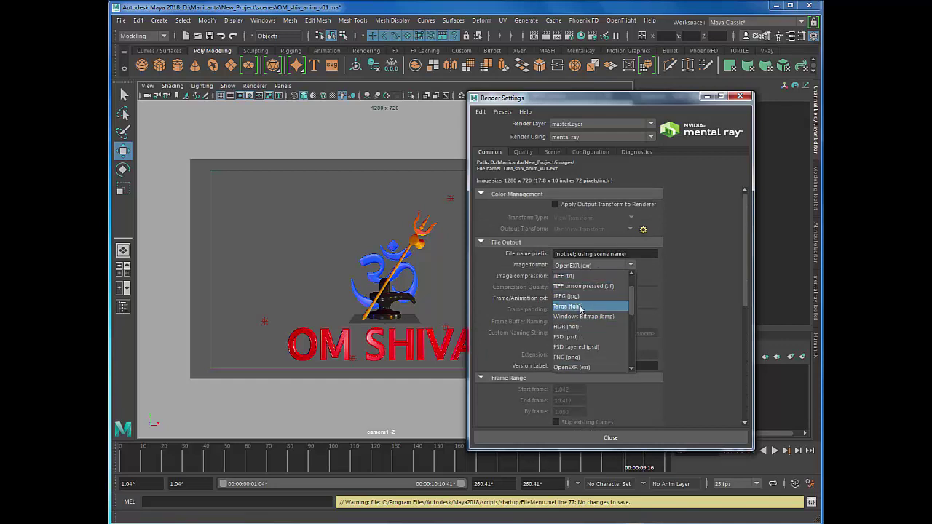
- Set the output image format to TIFF with name.#.ext frame numbering
{"action": "left_click", "coordinate": [576, 277]}
{"action": "left_click", "coordinate": [590, 266]}
{"action": "left_click", "coordinate": [590, 269]}
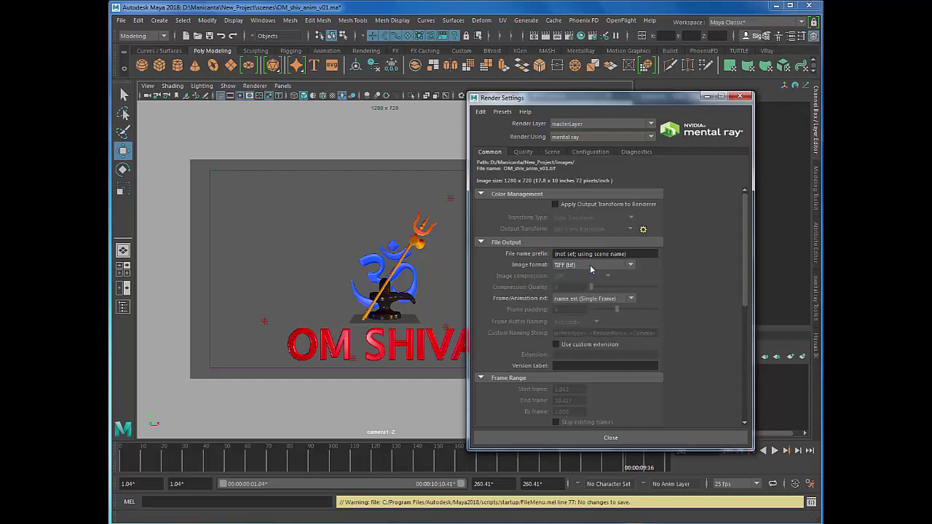
{"action": "left_click", "coordinate": [600, 300]}
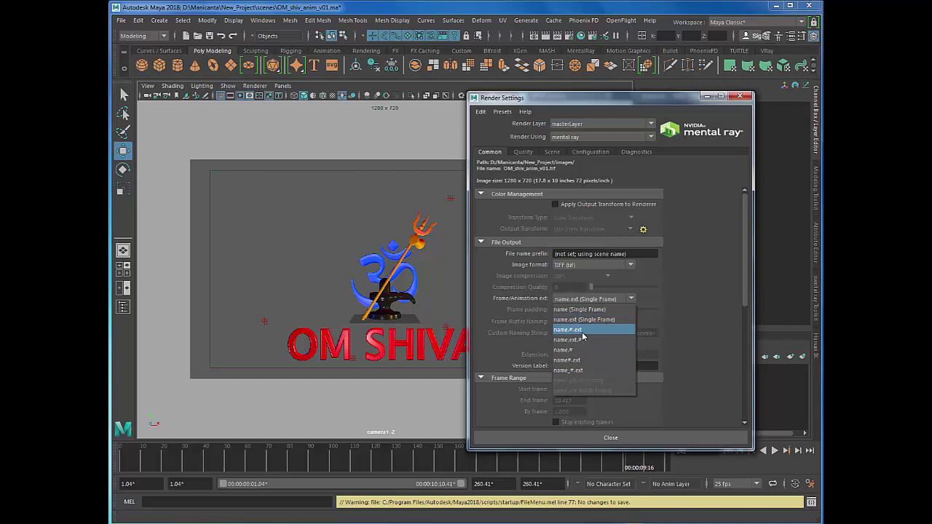
{"action": "left_click", "coordinate": [582, 335]}
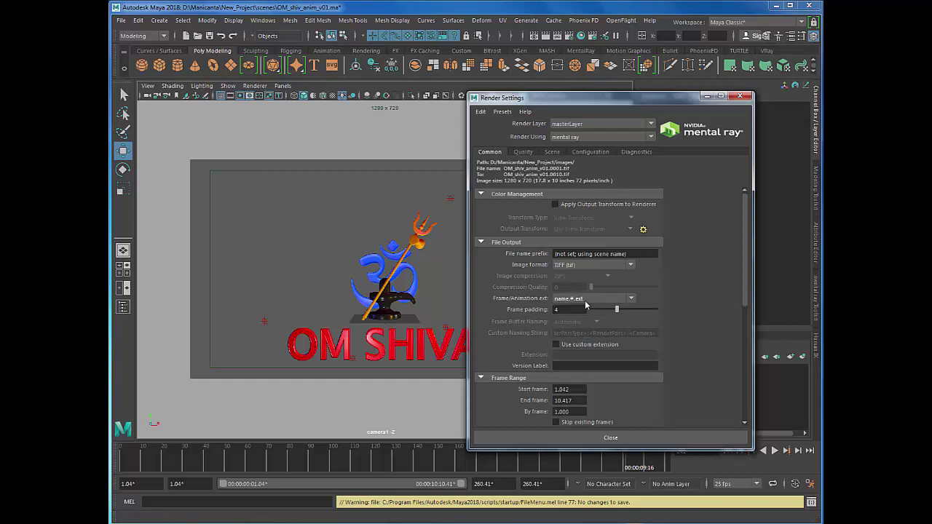
- Set the render frame range to start at 1 and end at 260
{"action": "scroll", "coordinate": [583, 383], "scroll_direction": "down", "scroll_amount": 2}
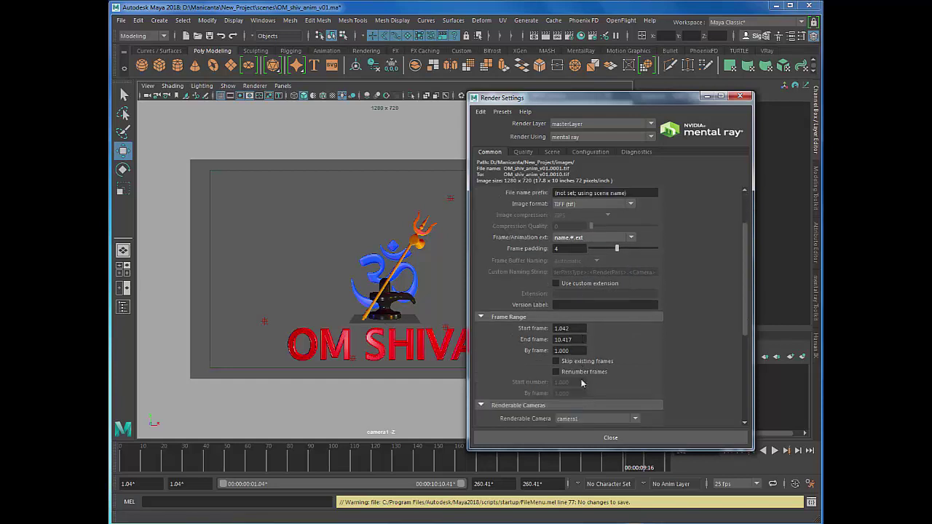
{"action": "left_click", "coordinate": [580, 328]}
{"action": "type", "text": "1"}
{"action": "key", "text": "Return"}
{"action": "key", "text": "Tab"}
{"action": "type", "text": "260"}
{"action": "key", "text": "Return"}
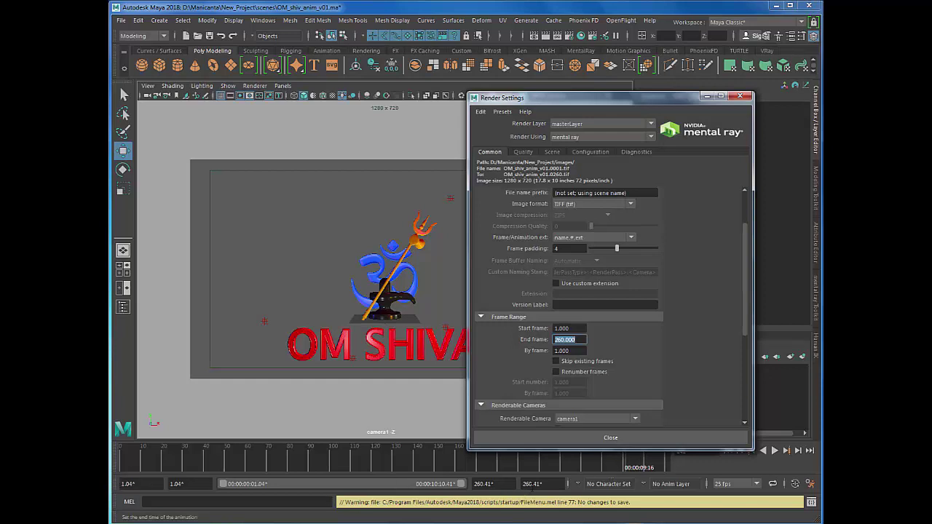
- Set the timeline animation and playback ranges to 1 through 260
{"action": "left_click", "coordinate": [129, 484]}
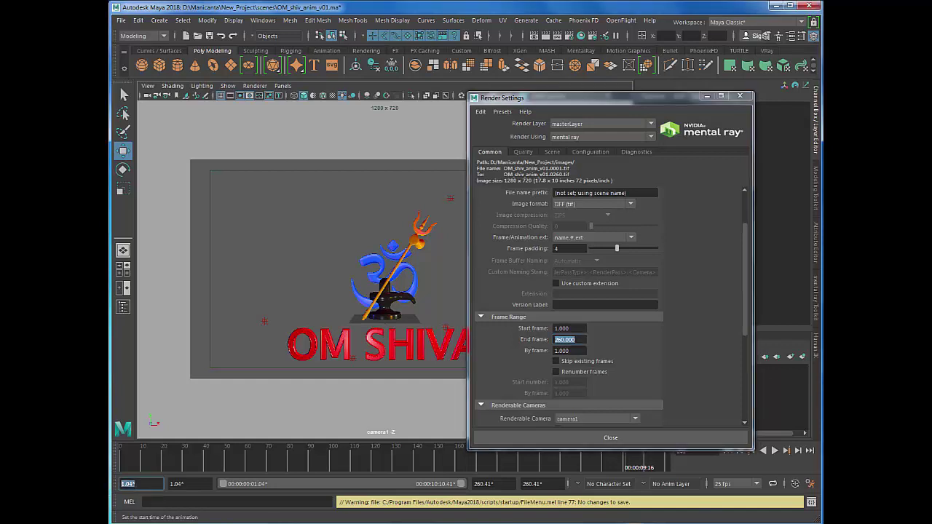
{"action": "type", "text": "1"}
{"action": "key", "text": "Tab"}
{"action": "type", "text": "1"}
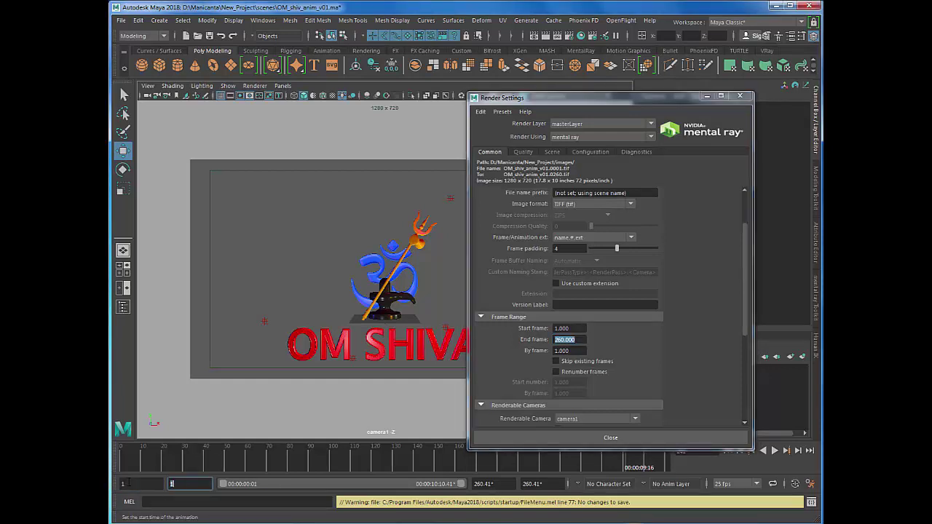
{"action": "key", "text": "Tab"}
{"action": "type", "text": "2"}
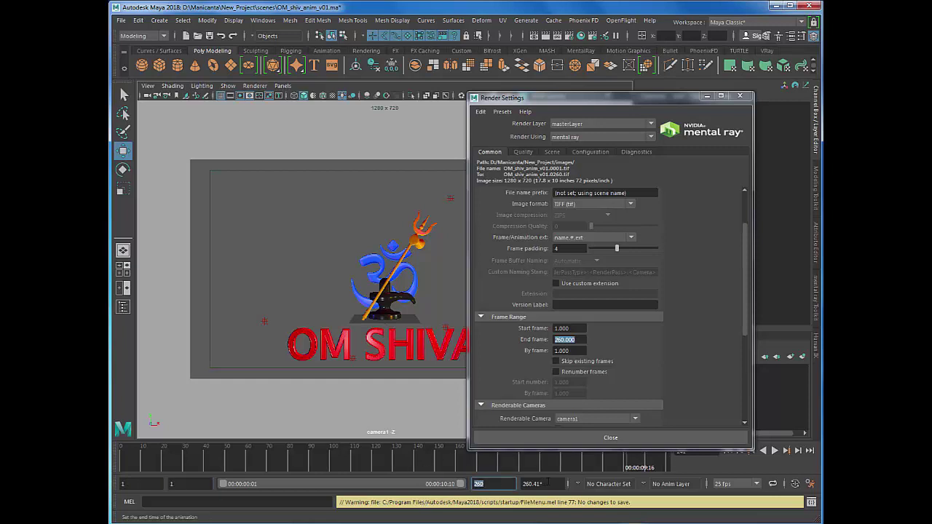
{"action": "key", "text": "Tab"}
{"action": "type", "text": "26"}
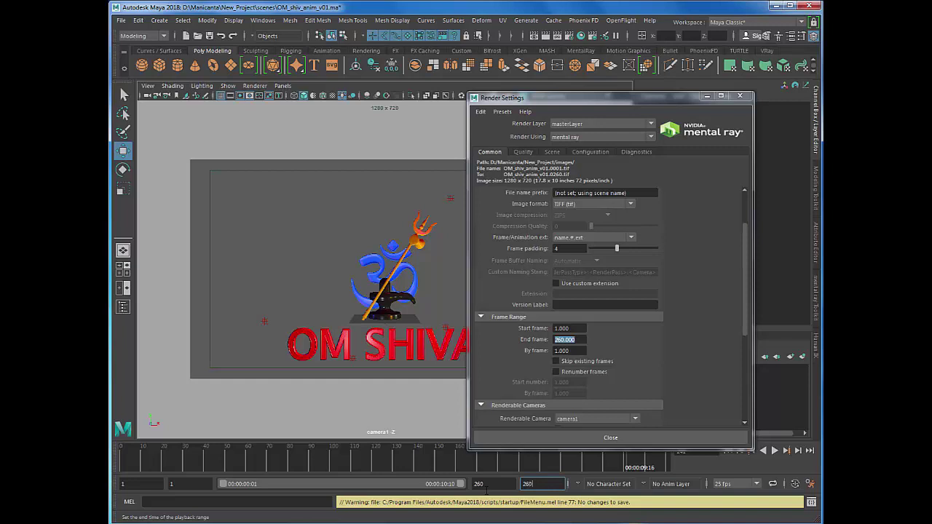
{"action": "key", "text": "Return"}
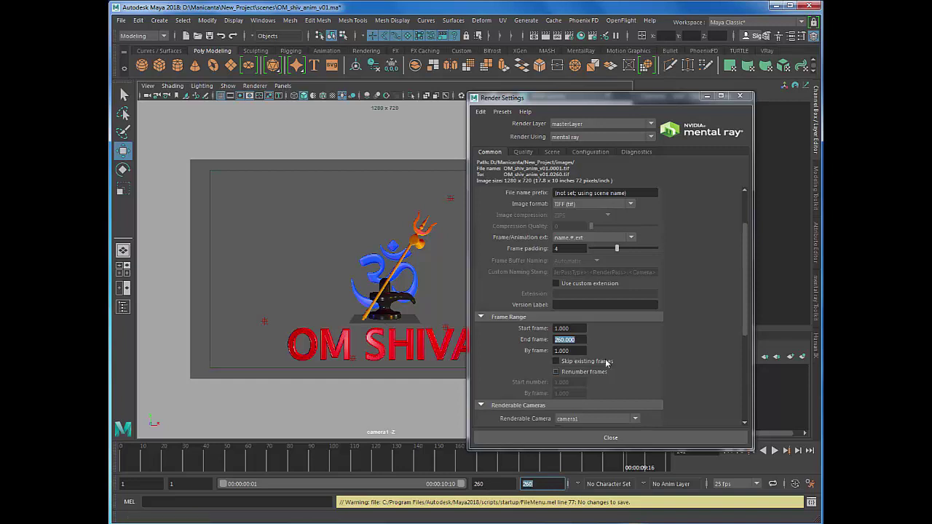
{"action": "scroll", "coordinate": [631, 376], "scroll_direction": "down", "scroll_amount": 3}
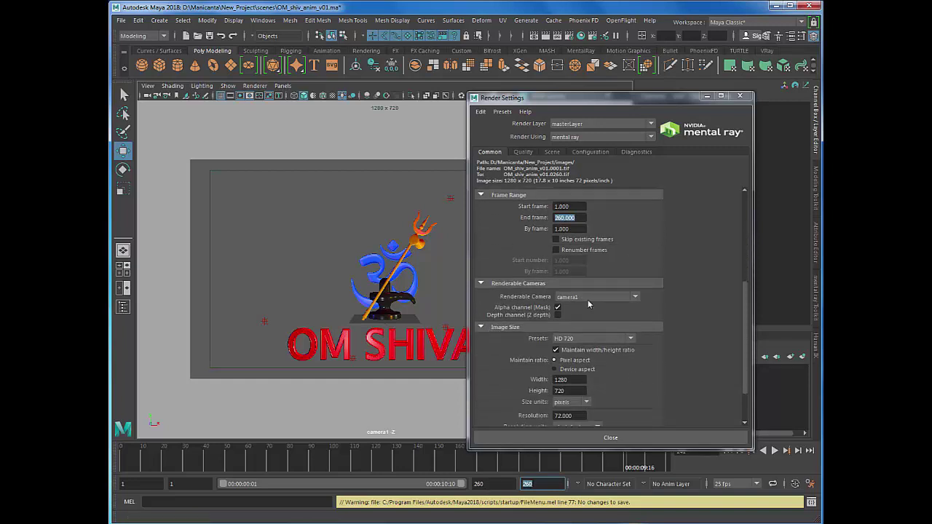
{"action": "scroll", "coordinate": [671, 350], "scroll_direction": "up", "scroll_amount": 4}
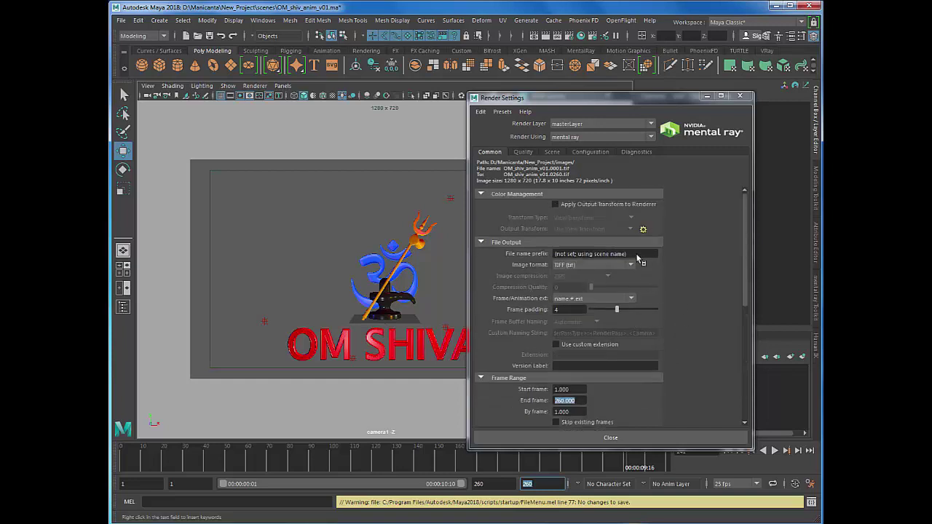
- Change the file name prefix to OmShiva
{"action": "left_click_drag", "start_coordinate": [627, 254], "coordinate": [530, 255]}
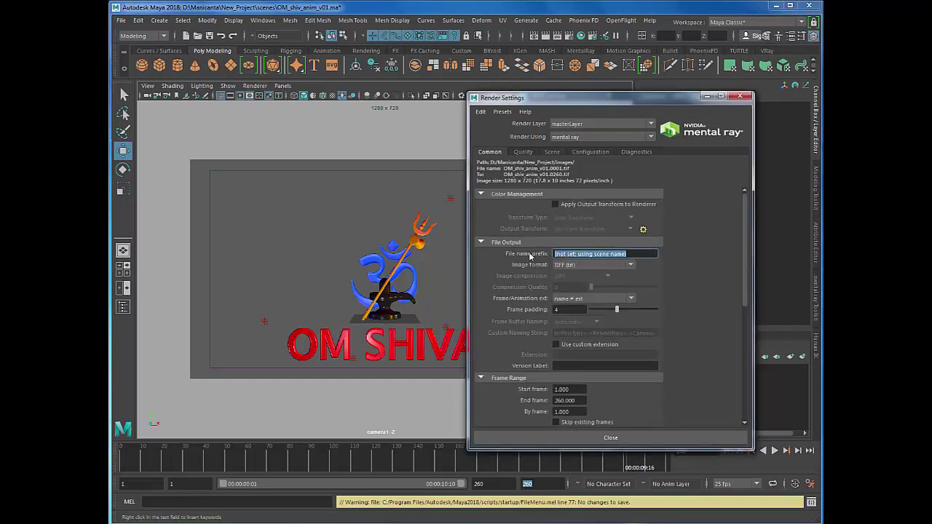
{"action": "type", "text": "OmShiva"}
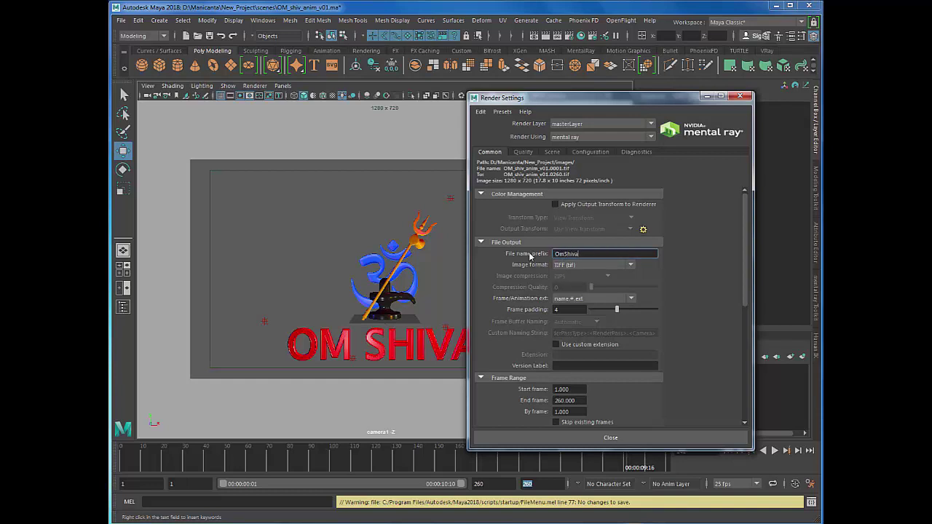
{"action": "key", "text": "Return"}
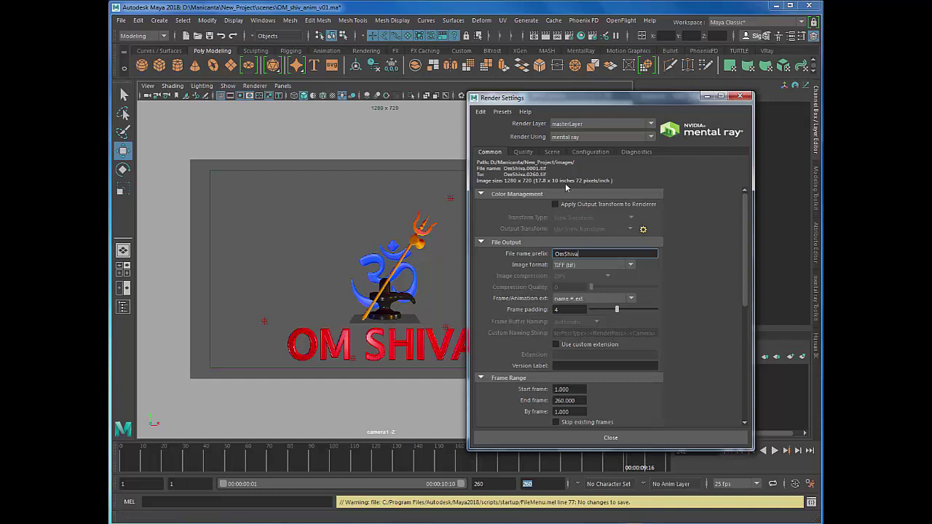
- Raise mental ray Overall Quality to 0.45 and browse the Scene and Configuration tabs
{"action": "left_click", "coordinate": [523, 152]}
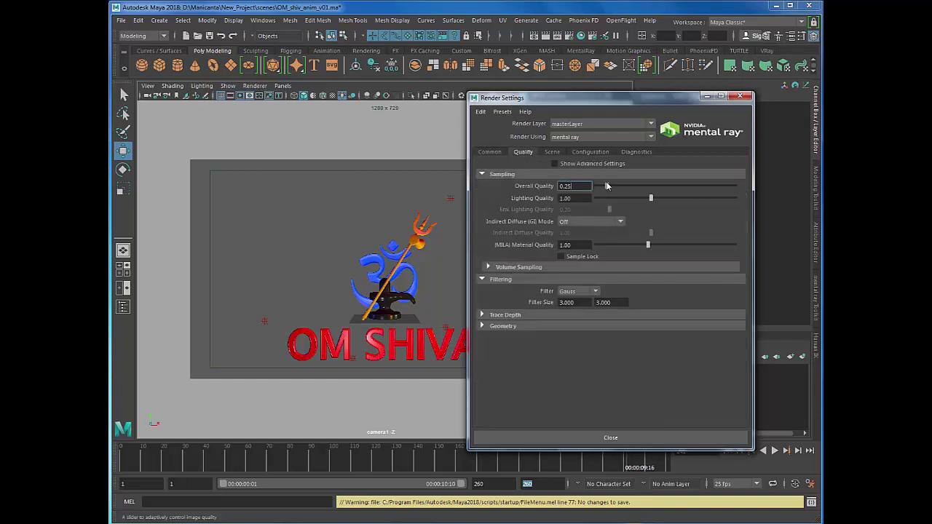
{"action": "left_click_drag", "start_coordinate": [572, 187], "coordinate": [501, 188]}
{"action": "type", "text": "0.45"}
{"action": "key", "text": "Return"}
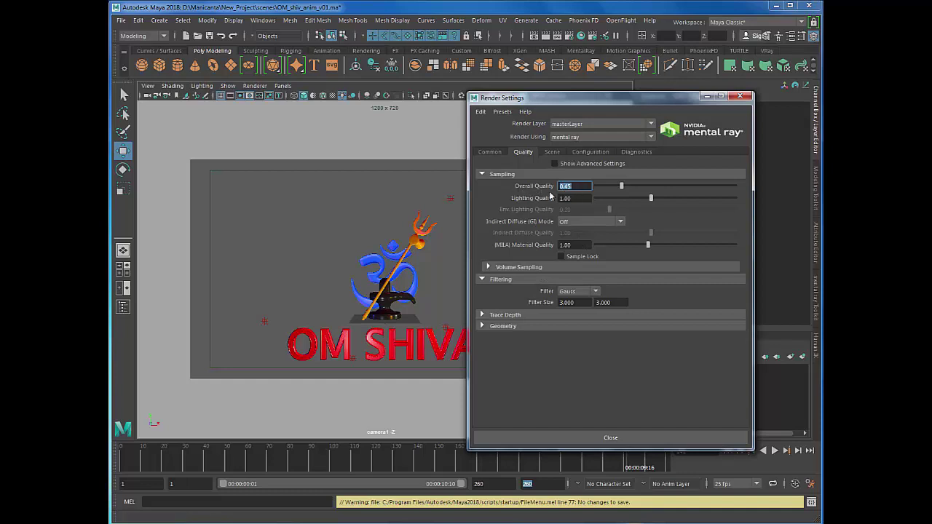
{"action": "left_click", "coordinate": [553, 153]}
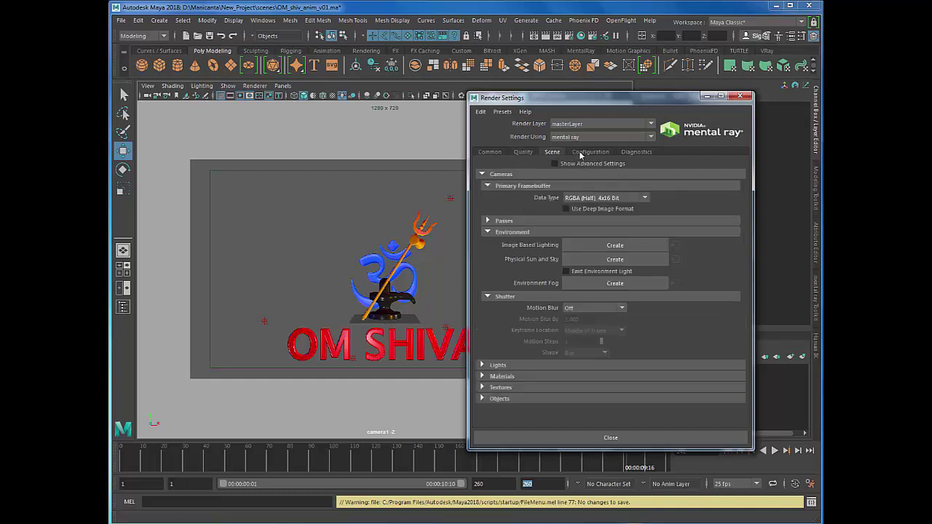
{"action": "left_click", "coordinate": [582, 153]}
{"action": "left_click", "coordinate": [529, 154]}
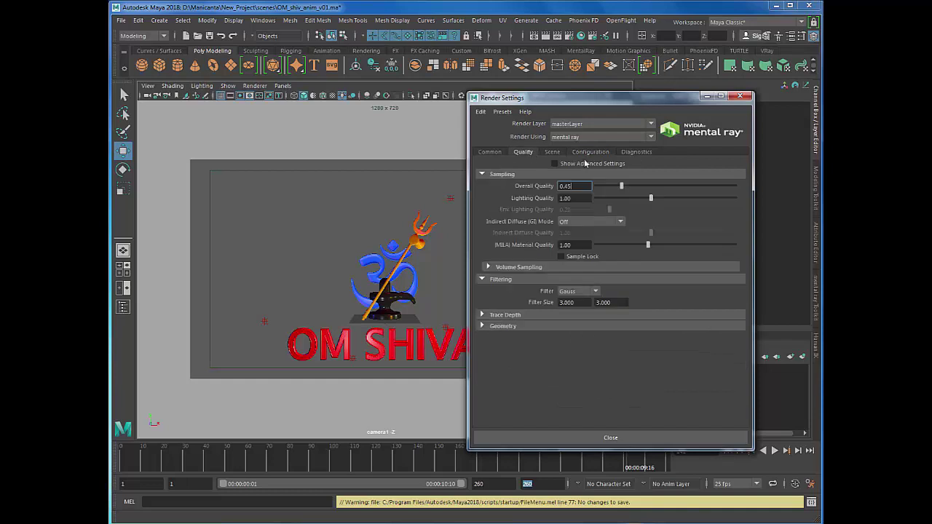
- Confirm camera1 as the renderable camera in the Common tab
{"action": "left_click", "coordinate": [490, 152]}
{"action": "scroll", "coordinate": [630, 361], "scroll_direction": "down", "scroll_amount": 3}
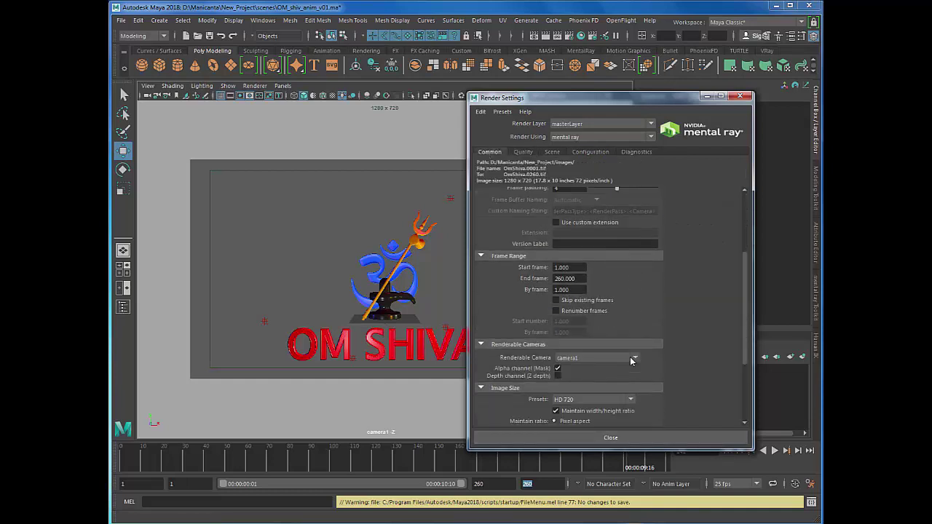
{"action": "left_click", "coordinate": [597, 358]}
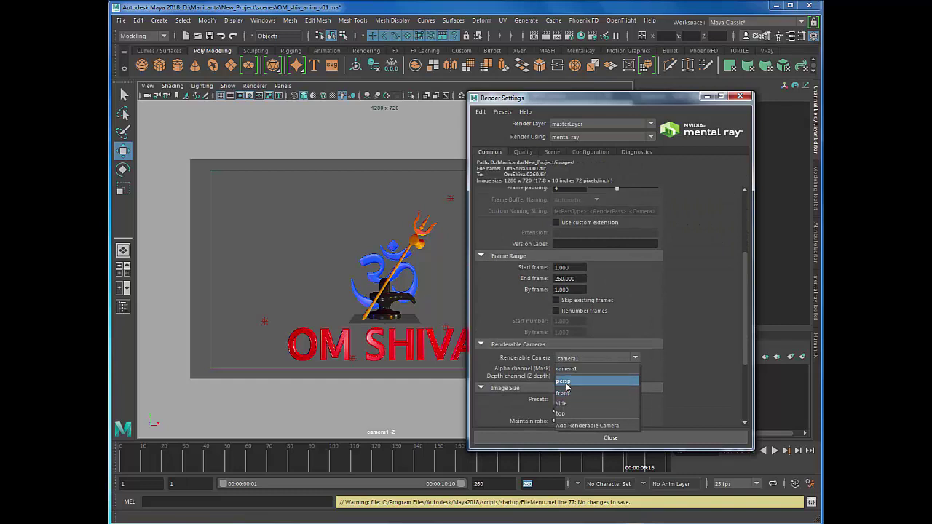
{"action": "left_click", "coordinate": [563, 368]}
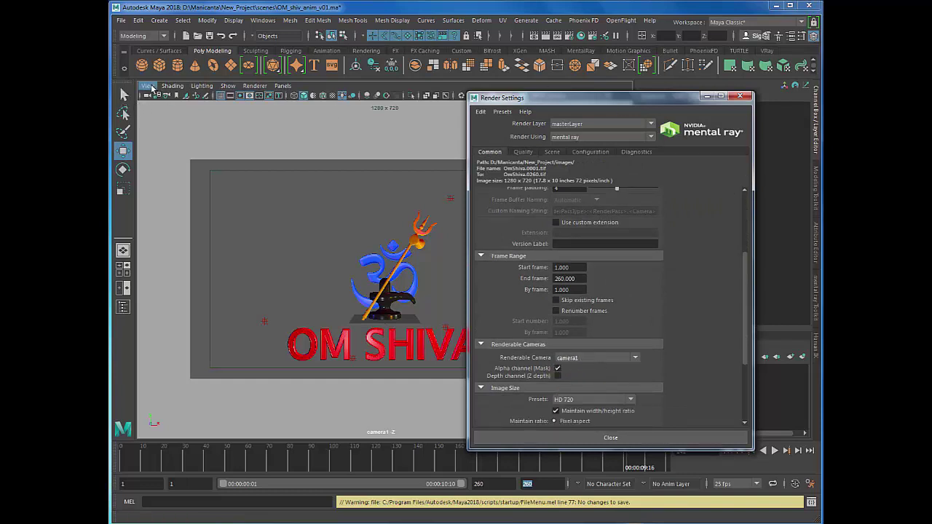
- Select the viewport camera and rename it Om_Siva_cam_01 in the Channel Box
{"action": "left_click", "coordinate": [151, 87]}
{"action": "left_click", "coordinate": [168, 107]}
{"action": "left_click_drag", "start_coordinate": [575, 96], "coordinate": [356, 140]}
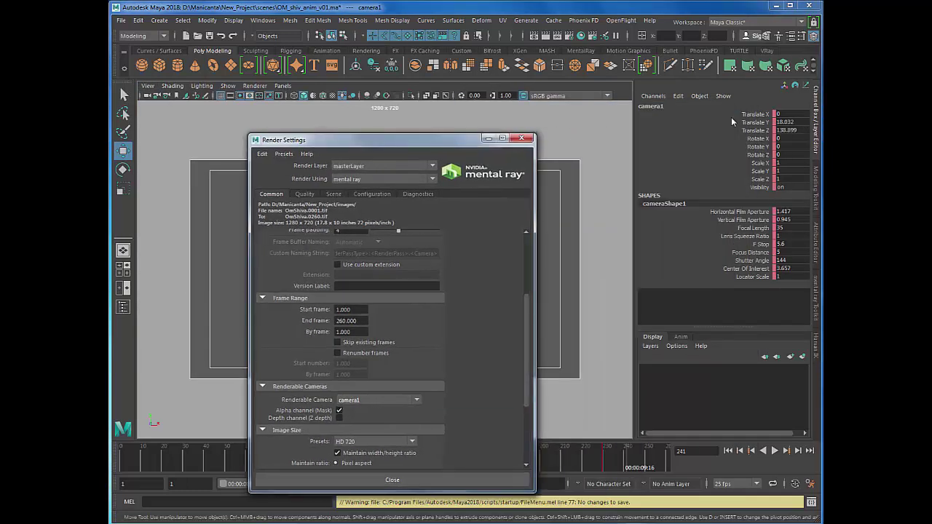
{"action": "left_click", "coordinate": [683, 107]}
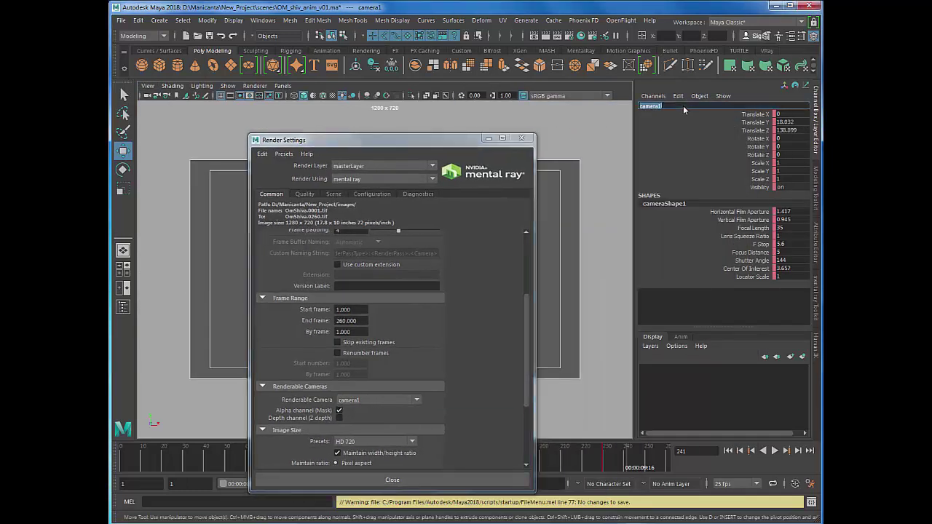
{"action": "type", "text": "c"}
{"action": "type", "text": "1"}
{"action": "key", "text": "Return"}
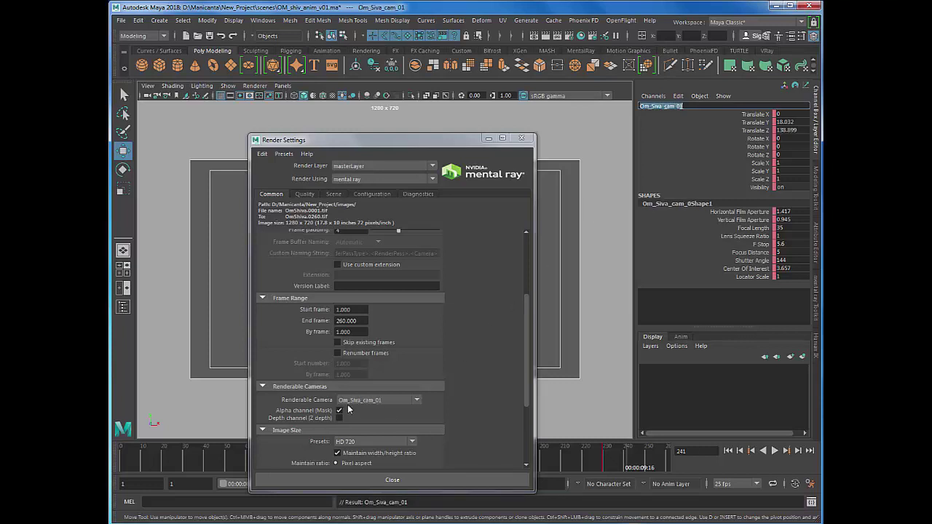
{"action": "left_click", "coordinate": [388, 401]}
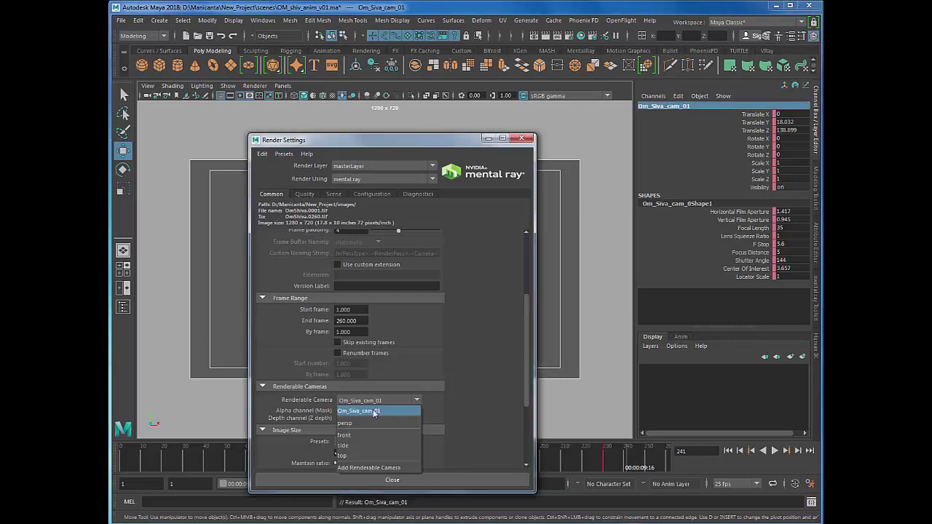
{"action": "left_click", "coordinate": [386, 412]}
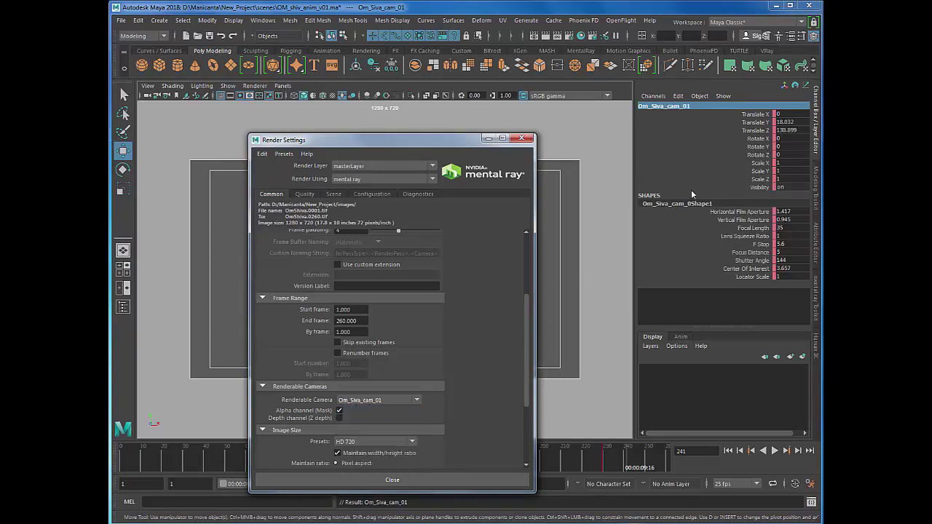
{"action": "left_click", "coordinate": [763, 115]}
{"action": "left_click", "coordinate": [760, 277], "text": "shift"}
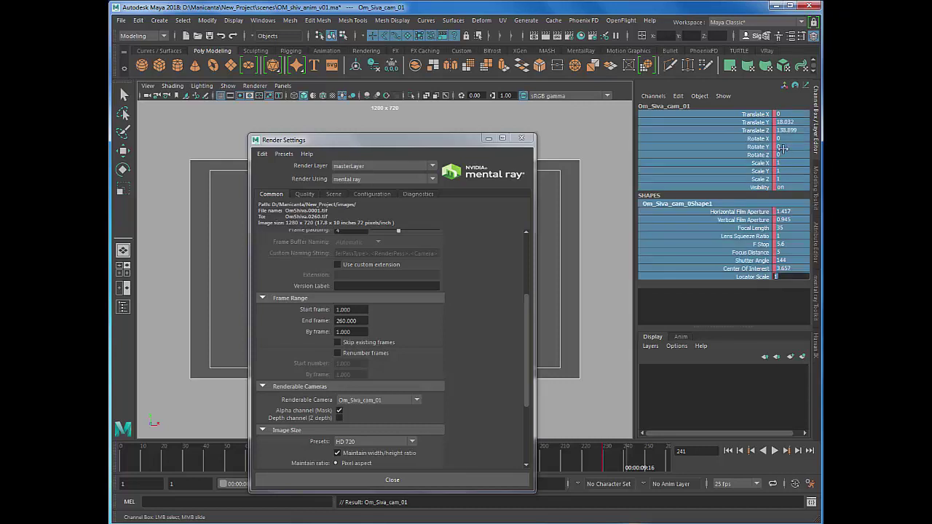
{"action": "right_click", "coordinate": [762, 137]}
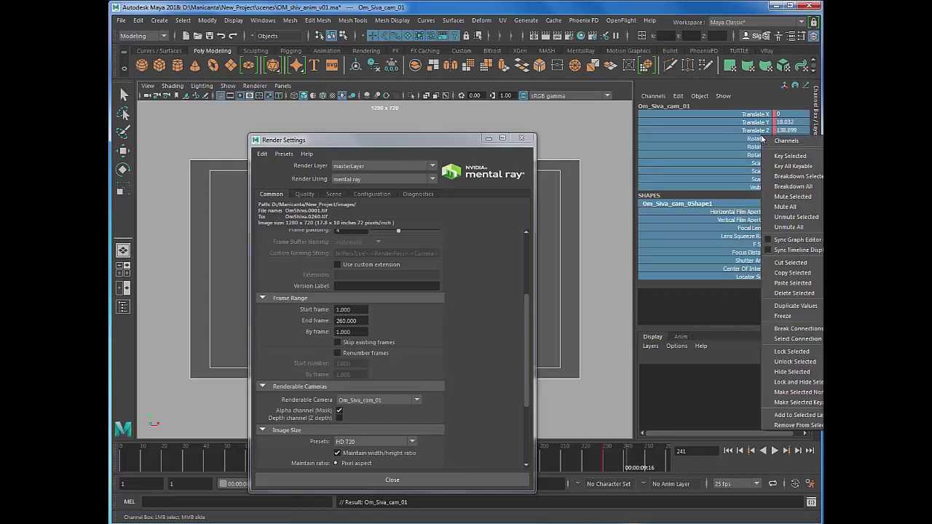
{"action": "left_click", "coordinate": [778, 356]}
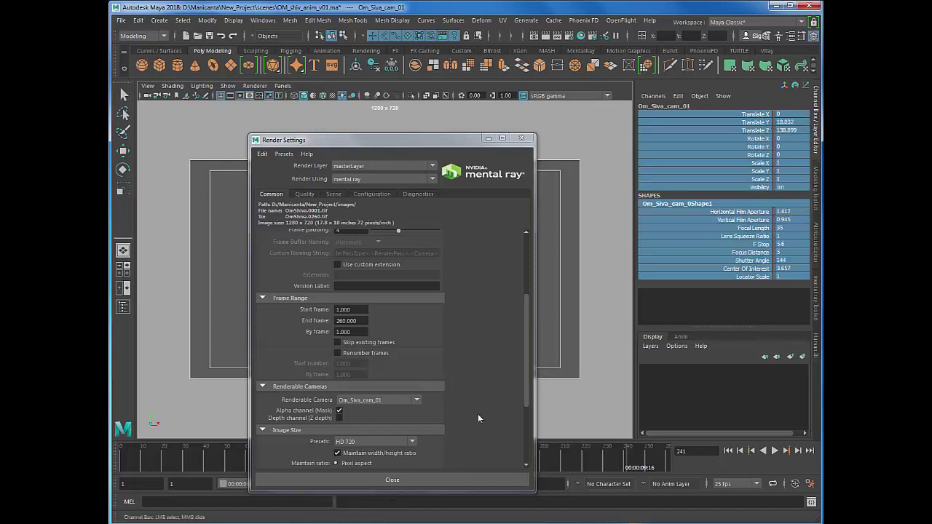
{"action": "mouse_move", "coordinate": [527, 359]}
{"action": "left_mouse_down"}
{"action": "mouse_move", "coordinate": [532, 422]}
{"action": "mouse_move", "coordinate": [531, 279]}
{"action": "left_mouse_up"}
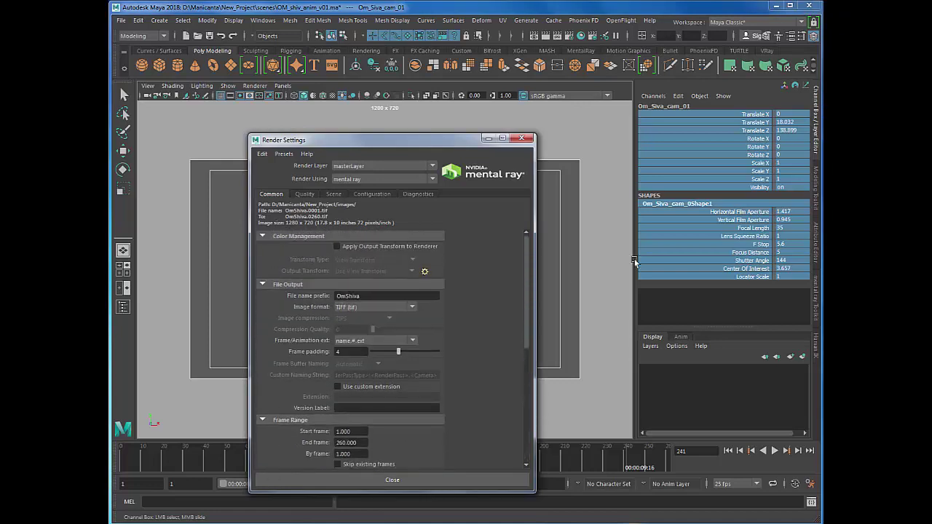
{"action": "right_click", "coordinate": [746, 156]}
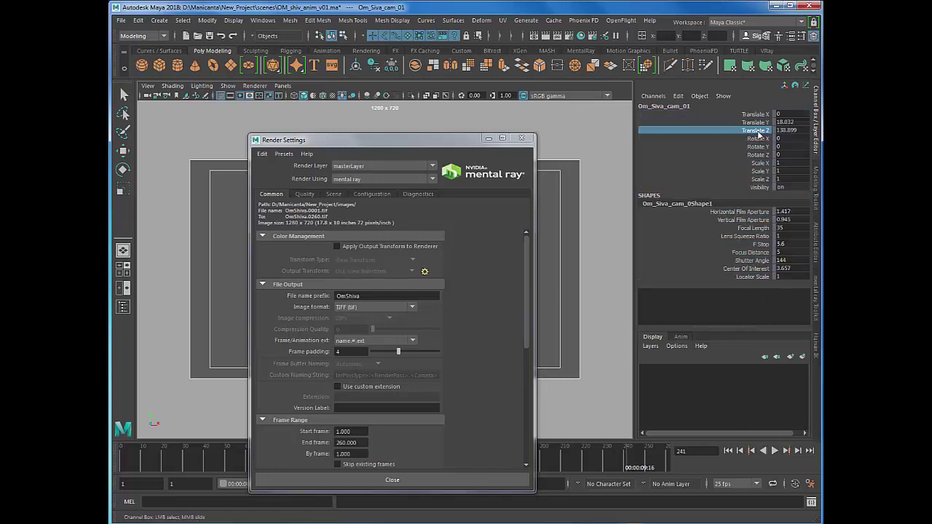
{"action": "left_click", "coordinate": [709, 130]}
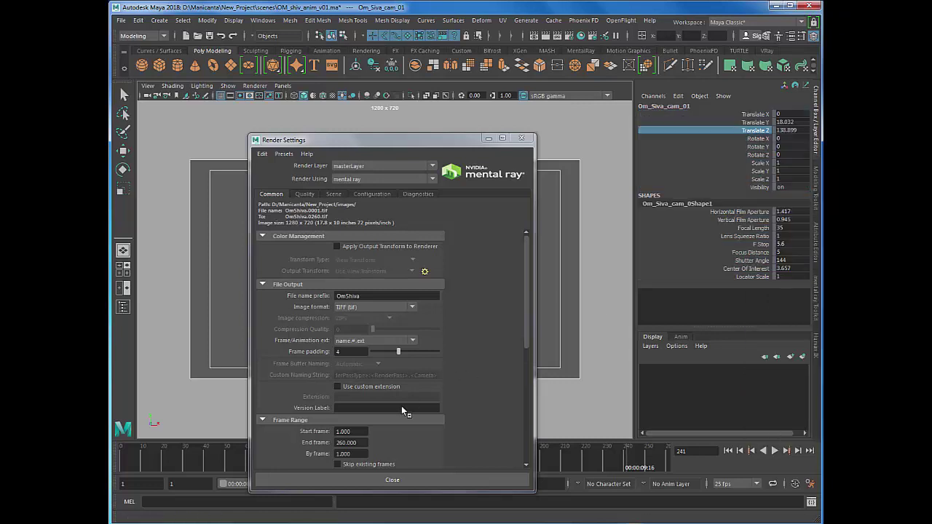
{"action": "left_click", "coordinate": [414, 481]}
{"action": "left_click", "coordinate": [445, 312]}
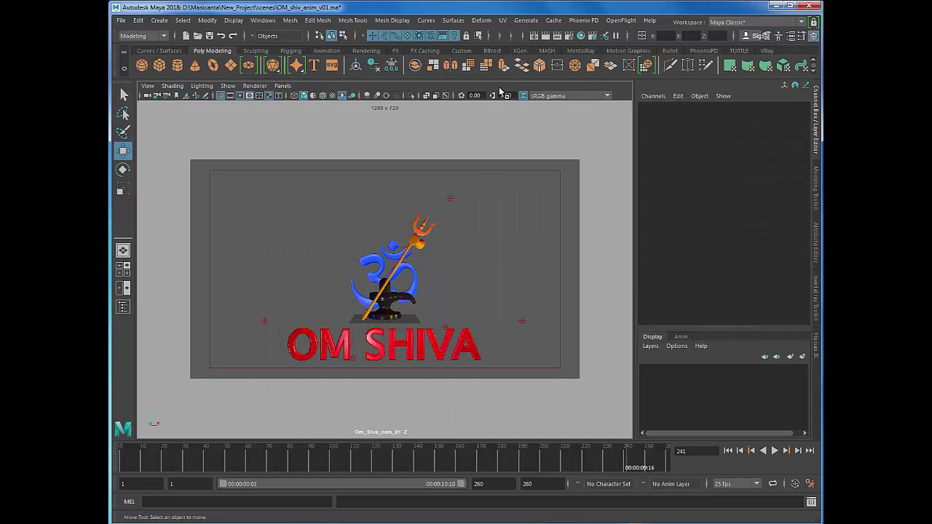
{"action": "left_click", "coordinate": [569, 38]}
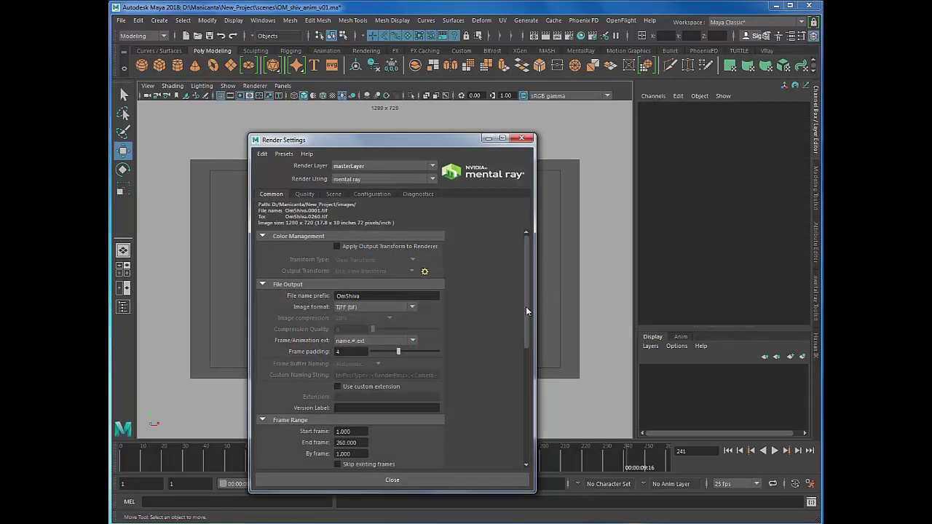
- Keep the HD 720 size preset, close Render Settings, and render the current frame
{"action": "left_click_drag", "start_coordinate": [525, 307], "coordinate": [524, 415]}
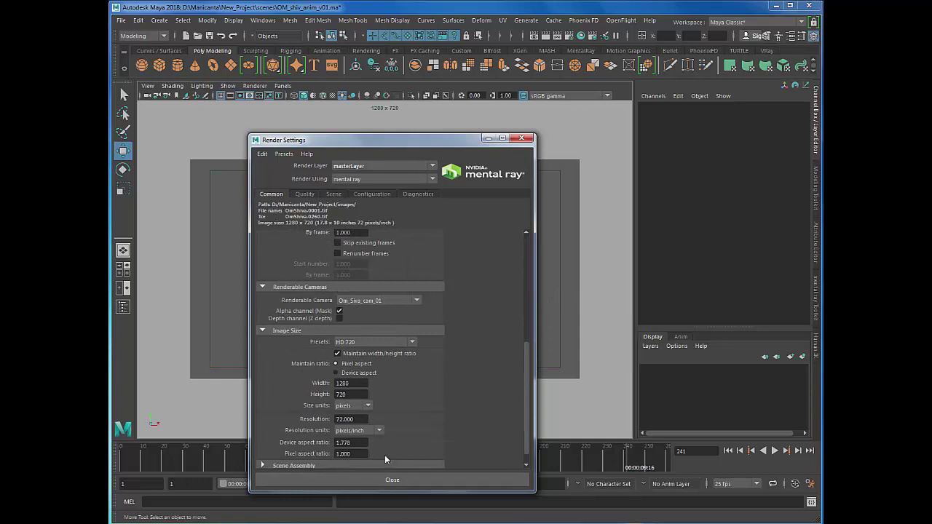
{"action": "left_click", "coordinate": [346, 344]}
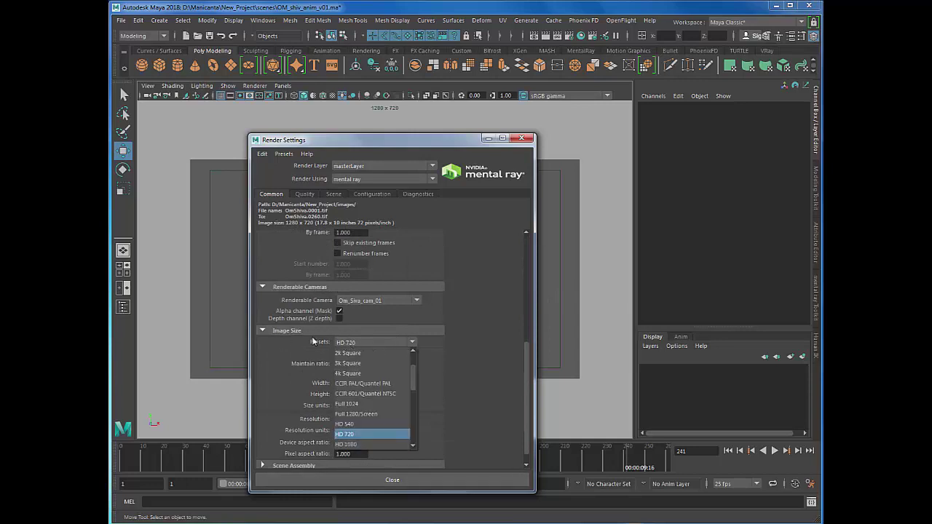
{"action": "left_click", "coordinate": [356, 435]}
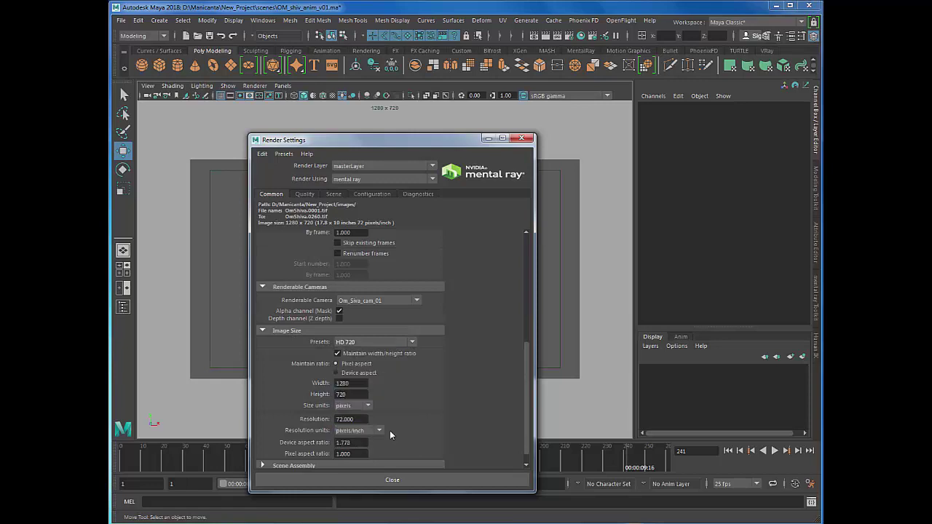
{"action": "left_click", "coordinate": [386, 480]}
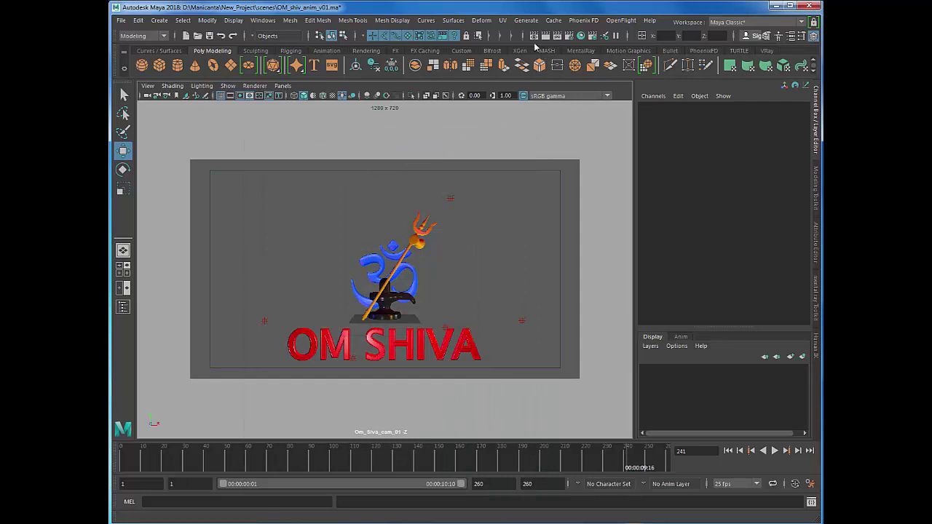
{"action": "left_click", "coordinate": [533, 35]}
- Set Render View to render at the full 1280×720 size
{"action": "left_click", "coordinate": [108, 118]}
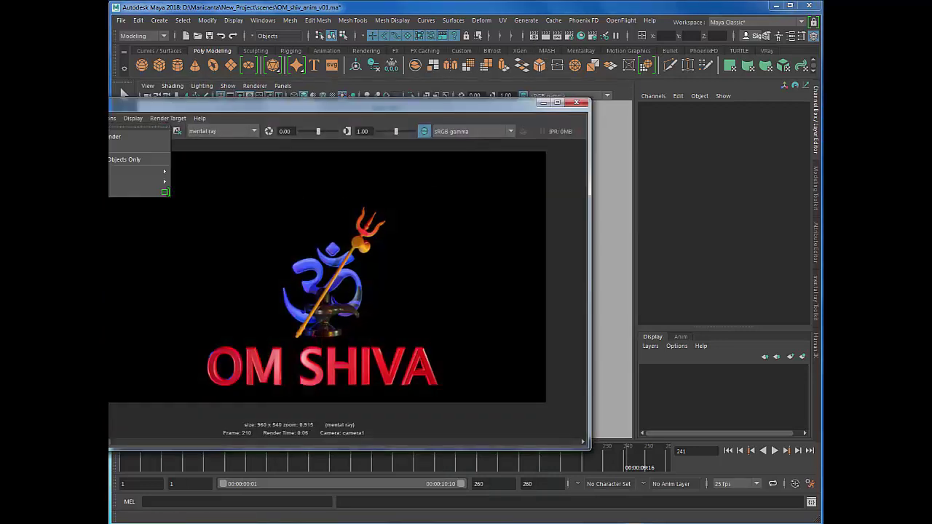
{"action": "mouse_move", "coordinate": [138, 171]}
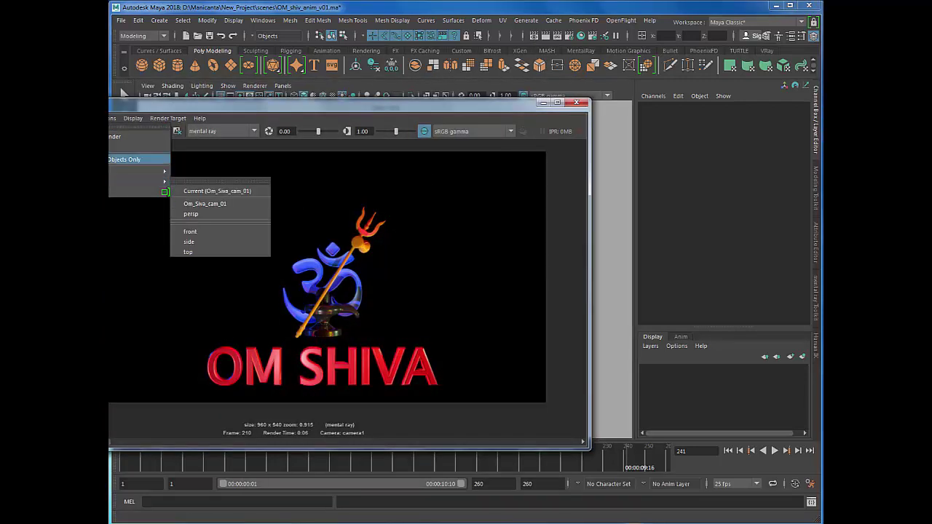
{"action": "mouse_move", "coordinate": [111, 118]}
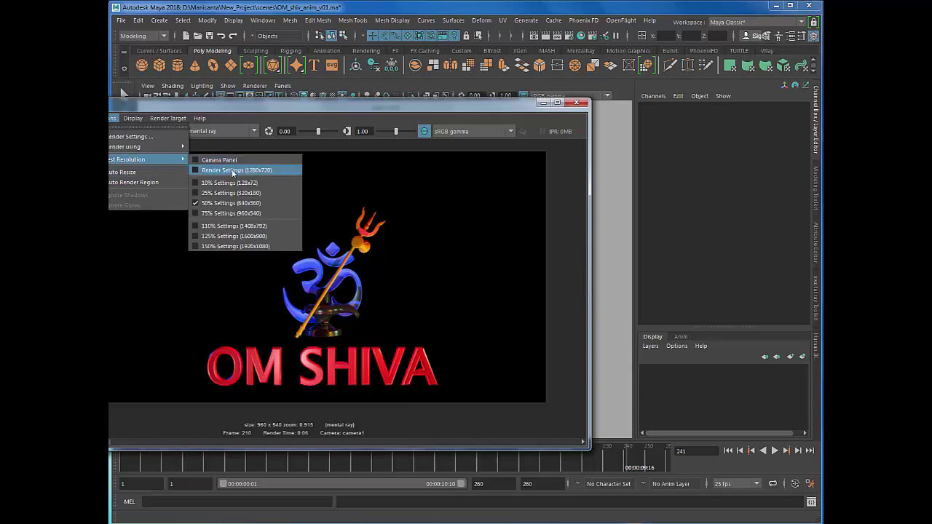
{"action": "left_click", "coordinate": [233, 171]}
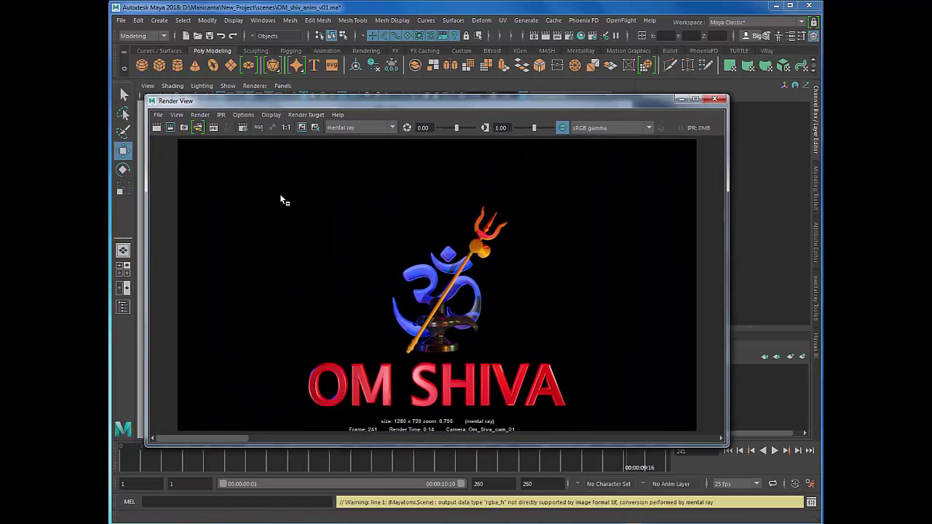
- Inspect the test render, fitting it to the window, and save the scene
{"action": "key", "text": "ctrl+s"}
{"action": "key", "text": "ctrl+s"}
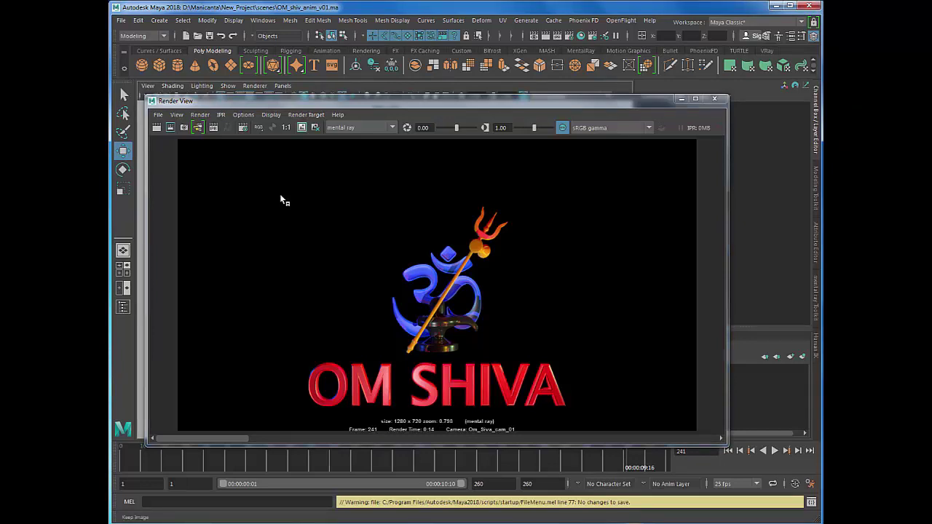
{"action": "key", "text": "f"}
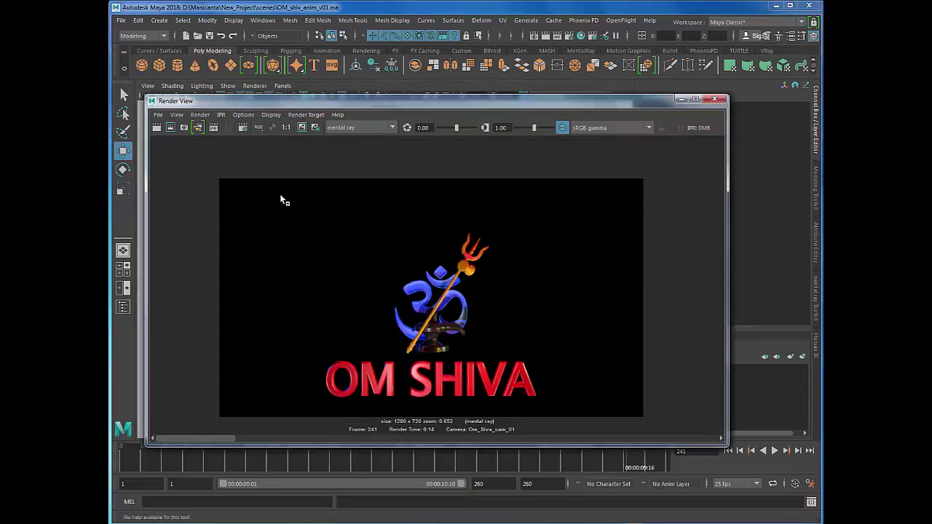
{"action": "key", "text": "ctrl+s"}
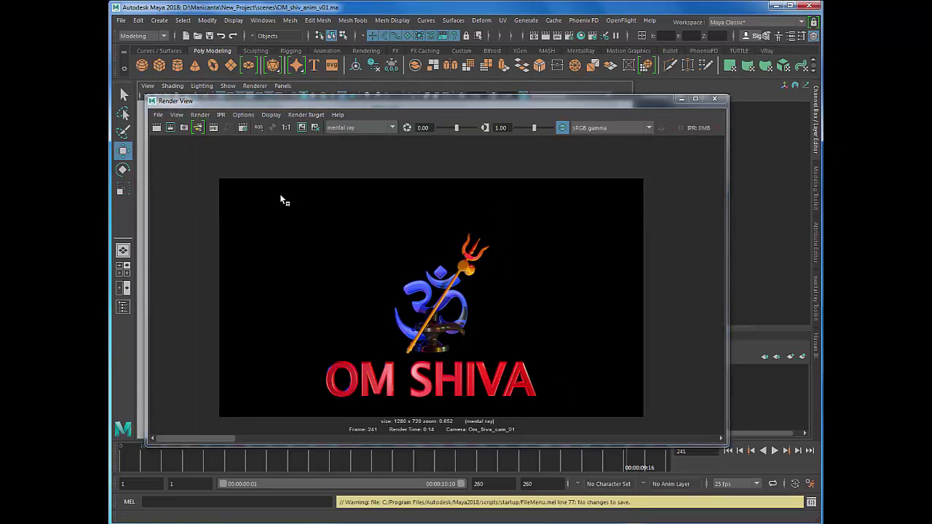
{"action": "scroll", "coordinate": [284, 202], "scroll_direction": "up", "scroll_amount": 4}
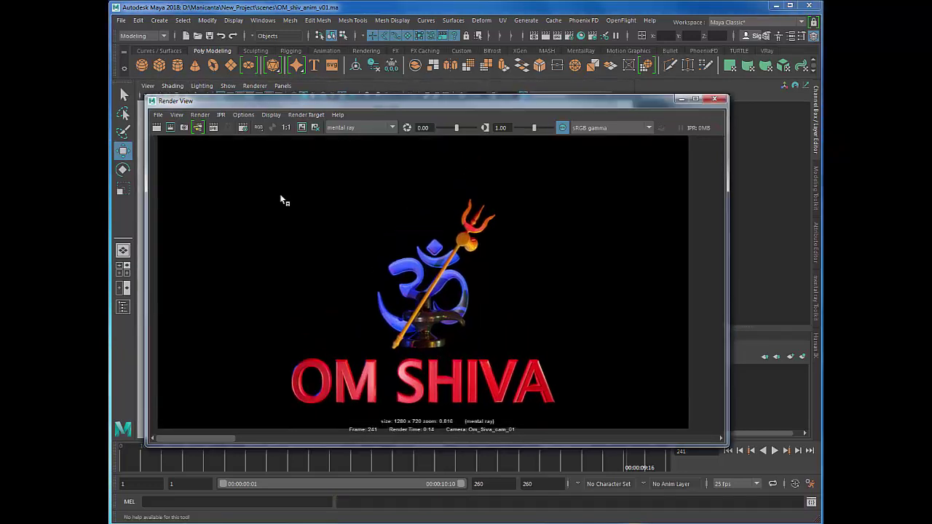
{"action": "key", "text": "ctrl+s"}
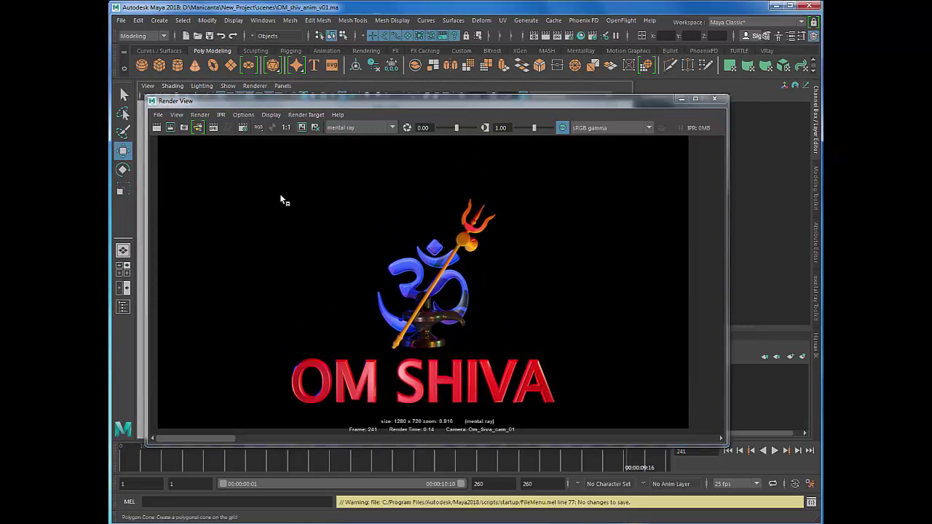
{"action": "scroll", "coordinate": [284, 201], "scroll_direction": "down", "scroll_amount": 2}
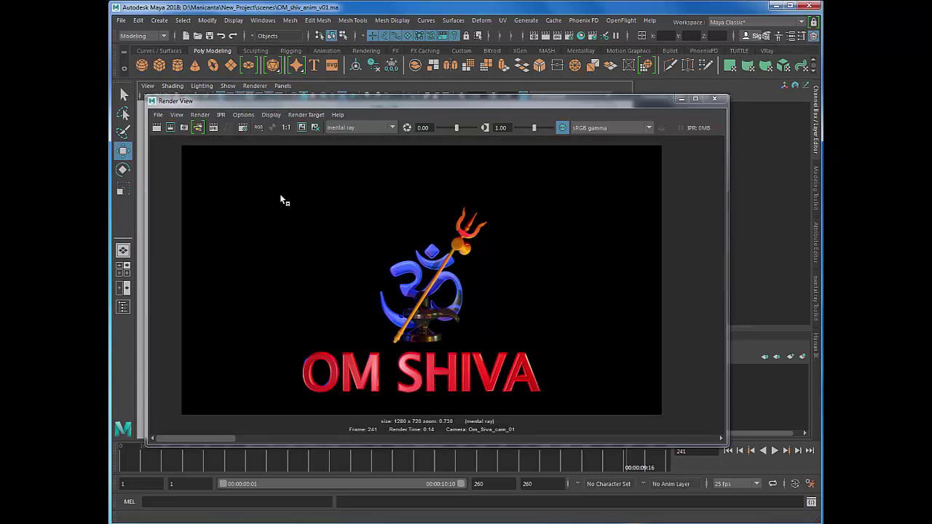
{"action": "key", "text": "ctrl+s"}
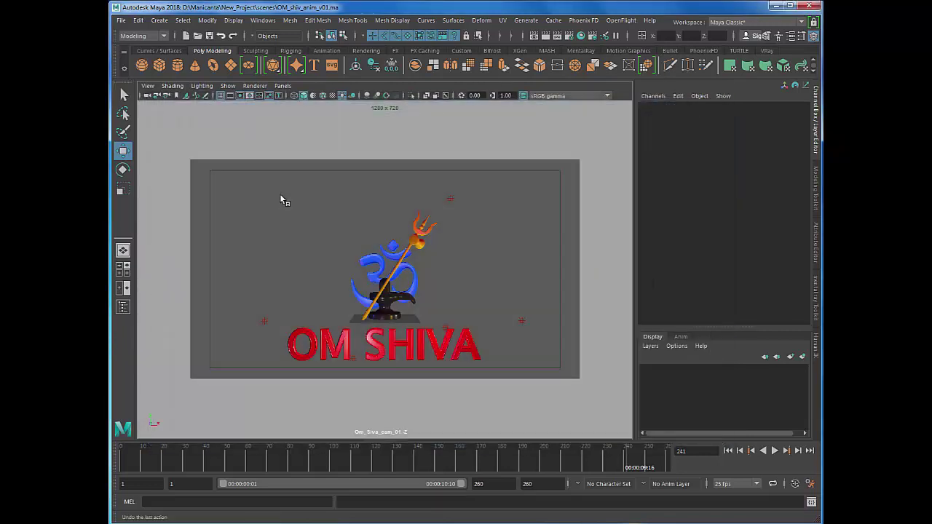
- Play the animation, stop at frame 257, render and save, then close Render View
{"action": "key", "text": "alt+v"}
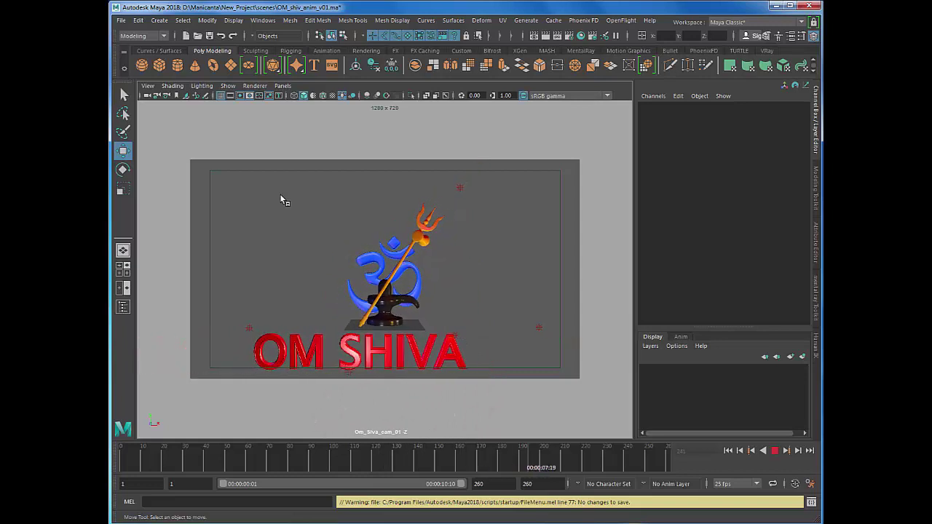
{"action": "key", "text": "Escape"}
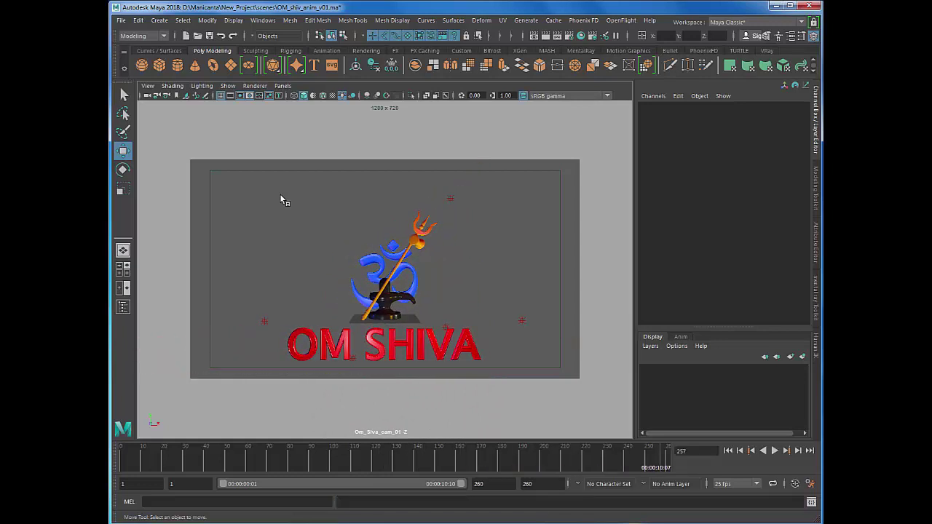
{"action": "key", "text": "ctrl+s"}
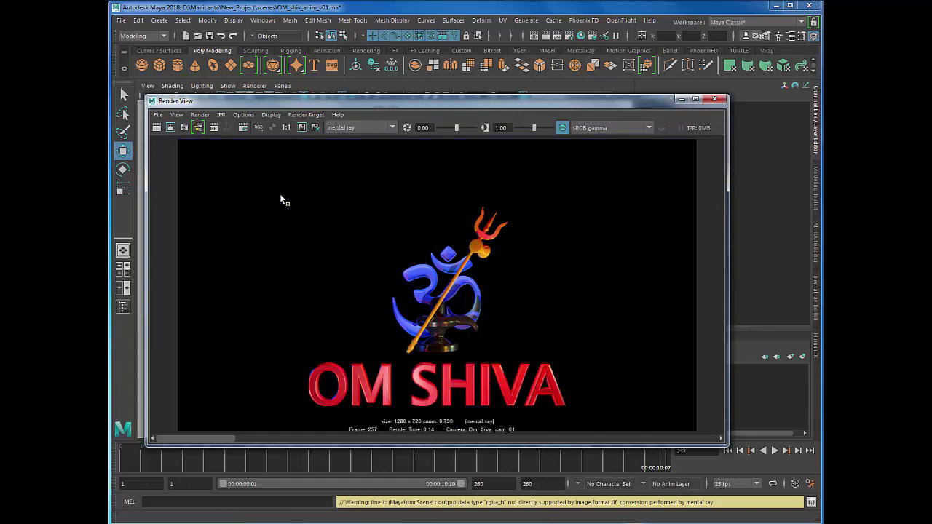
{"action": "key", "text": "ctrl+s"}
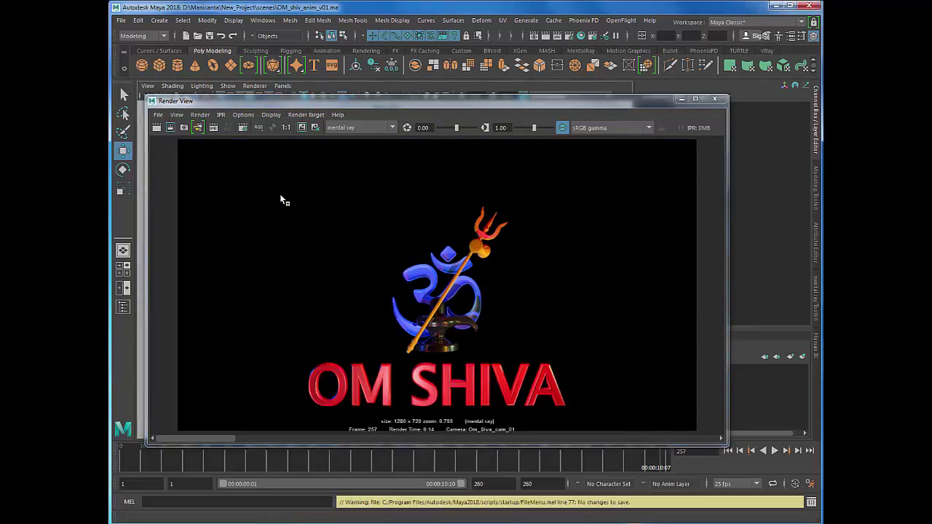
{"action": "key", "text": "alt+F4"}
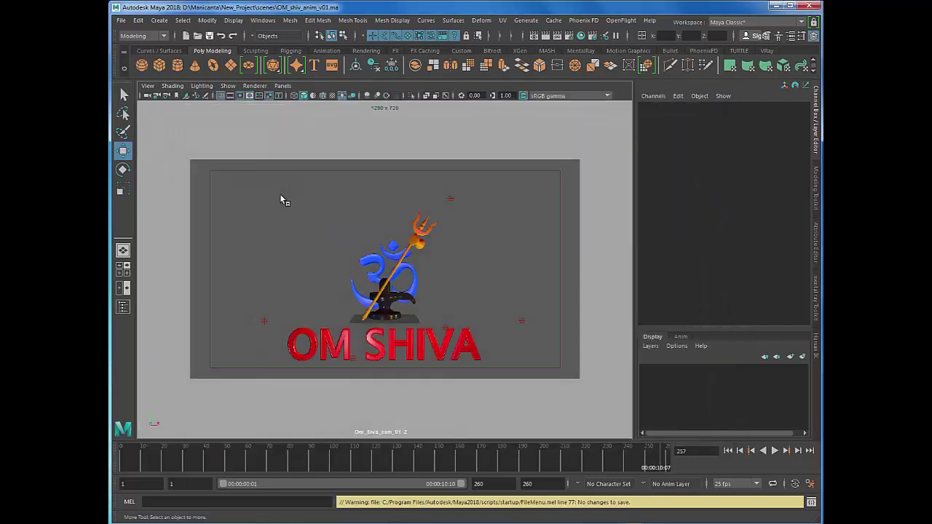
{"action": "left_click", "coordinate": [209, 35]}
- Switch to the Rendering menu set and open the Render > Batch Render option box
{"action": "left_click", "coordinate": [144, 36]}
{"action": "left_click", "coordinate": [133, 87]}
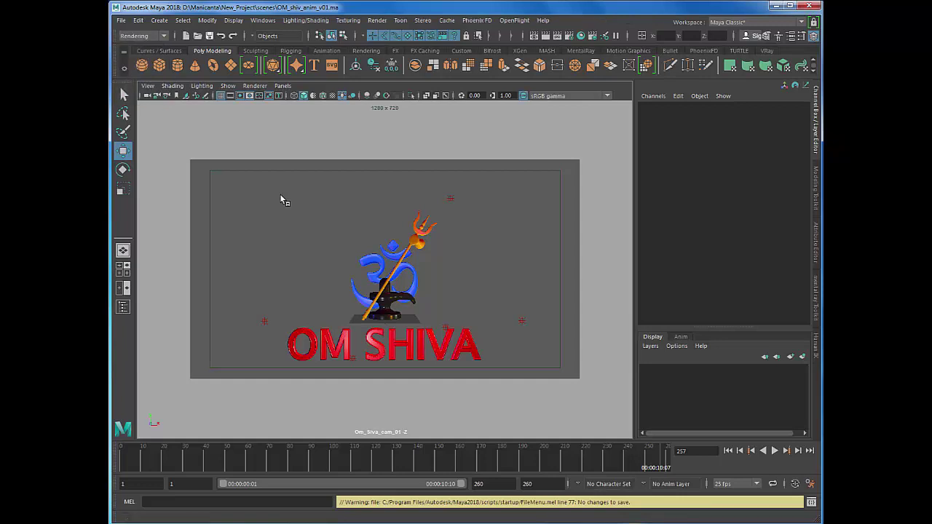
{"action": "left_click", "coordinate": [377, 20]}
{"action": "key", "text": "Escape"}
{"action": "left_click", "coordinate": [378, 20]}
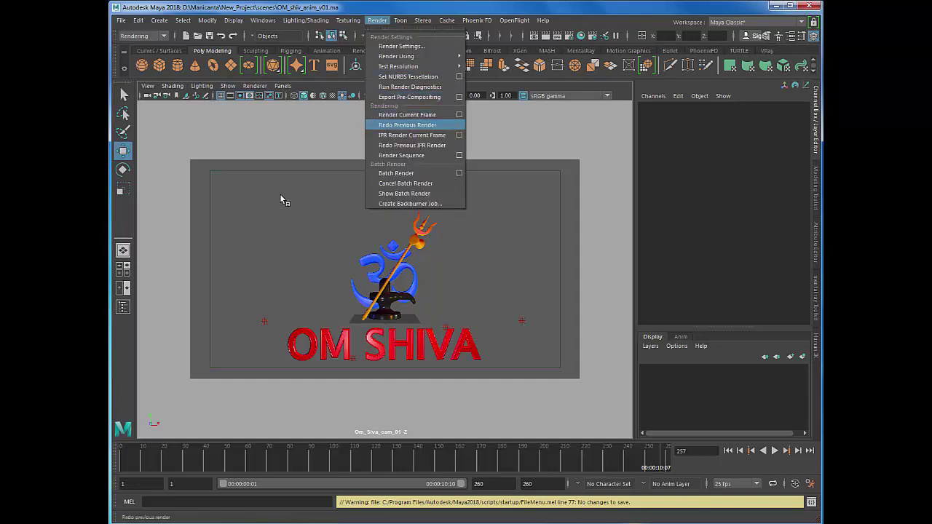
{"action": "mouse_move", "coordinate": [347, 20]}
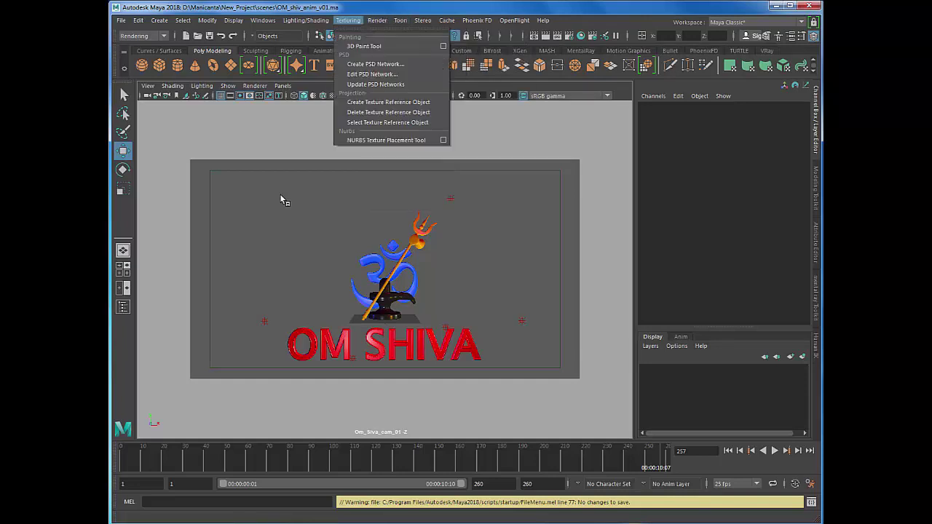
{"action": "left_click", "coordinate": [143, 36]}
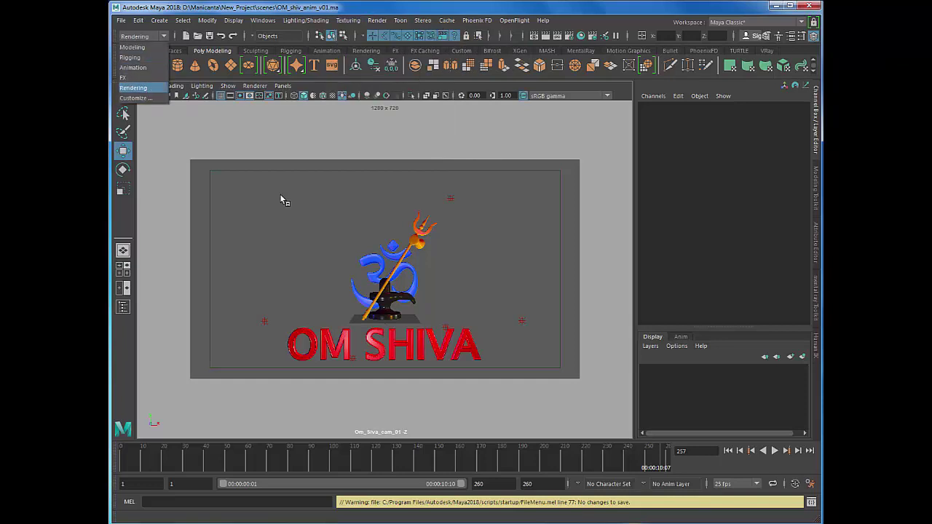
{"action": "left_click", "coordinate": [133, 87]}
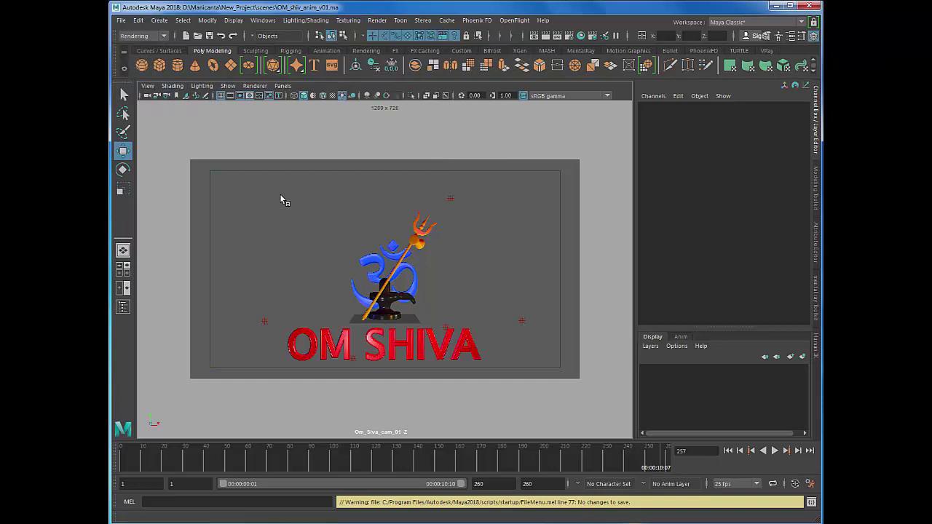
{"action": "left_click", "coordinate": [377, 19]}
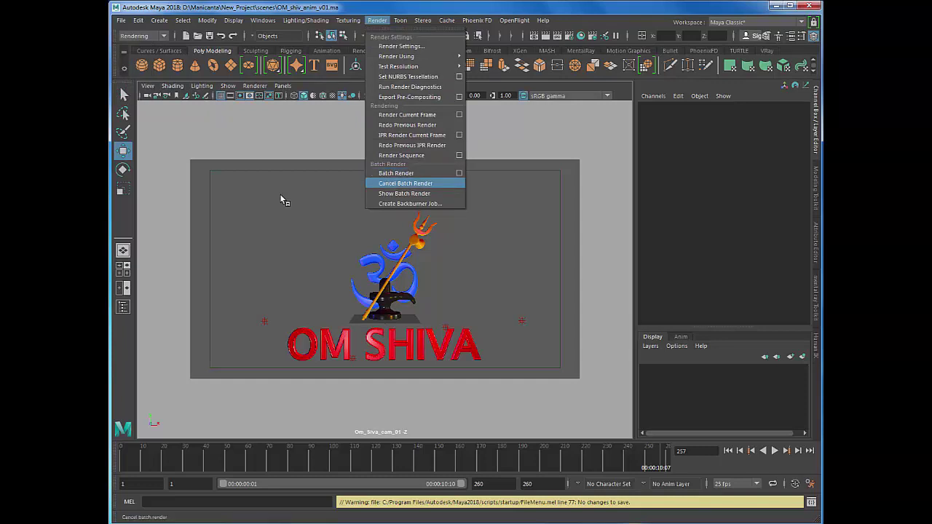
{"action": "left_click", "coordinate": [458, 173]}
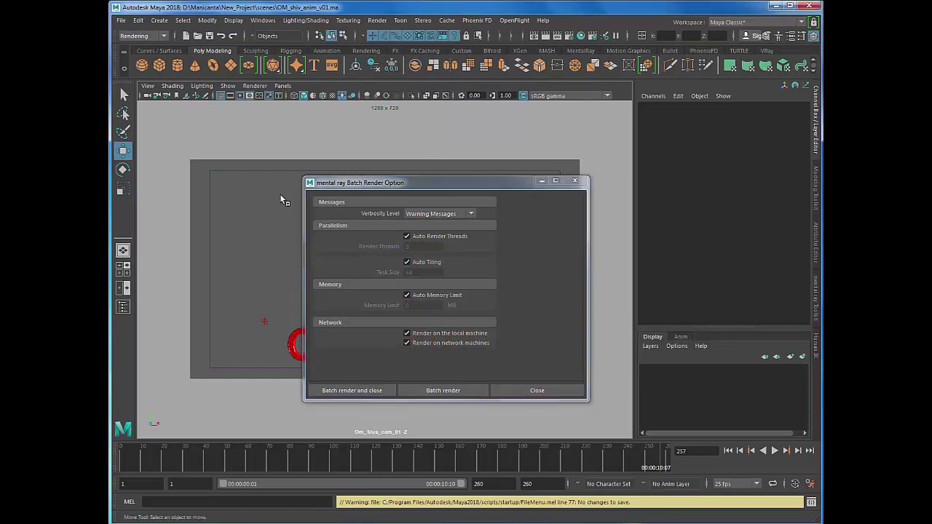
- Set message verbosity to Progress Messages, save the scene, and launch the mental ray batch render
{"action": "left_click", "coordinate": [440, 213]}
{"action": "left_click", "coordinate": [430, 275]}
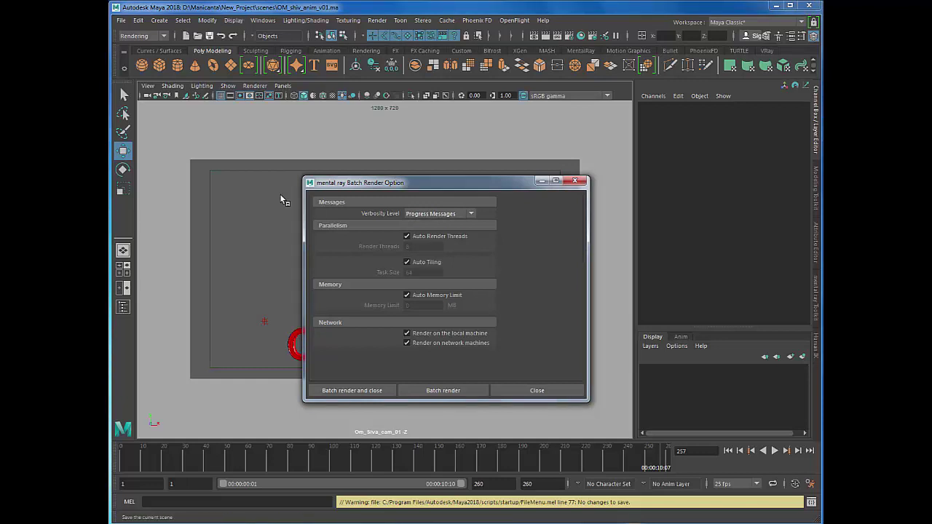
{"action": "left_click", "coordinate": [209, 36]}
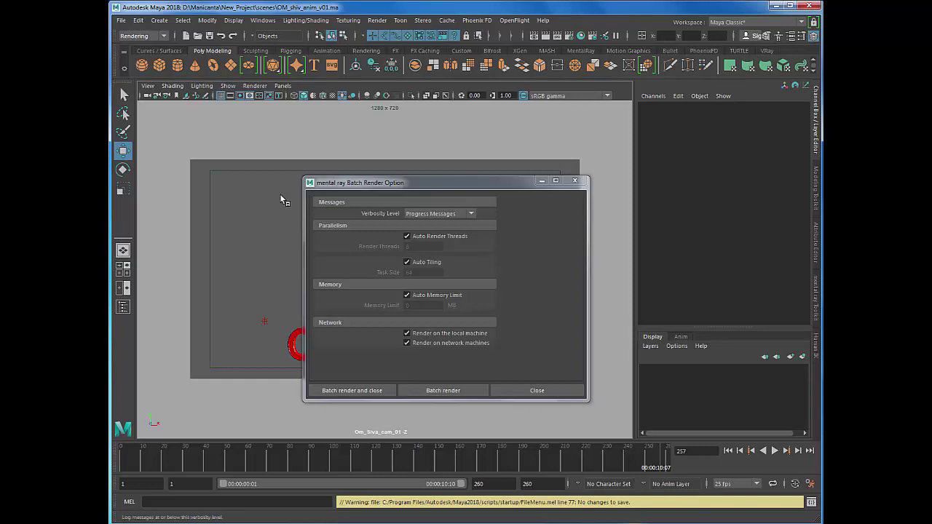
{"action": "key", "text": "Return"}
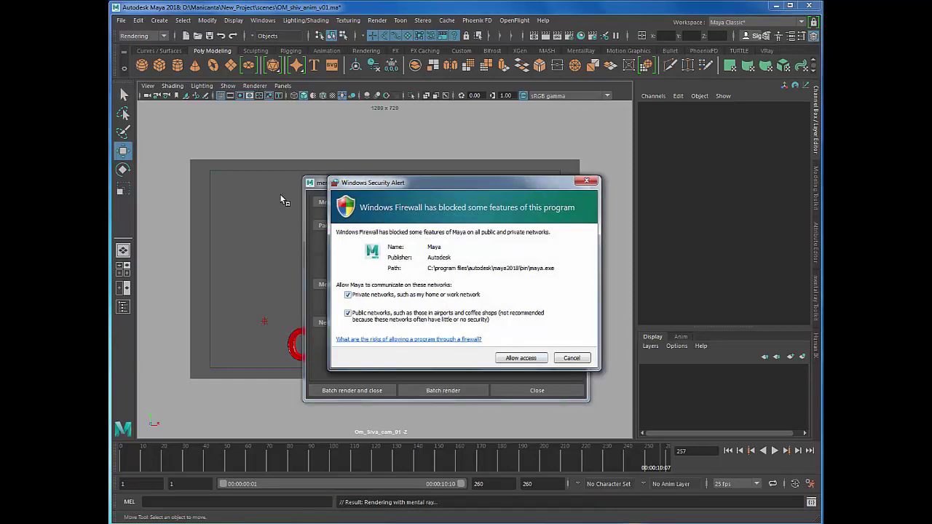
- Allow Maya through the Windows Firewall so the batch render continues
{"action": "key", "text": "Return"}
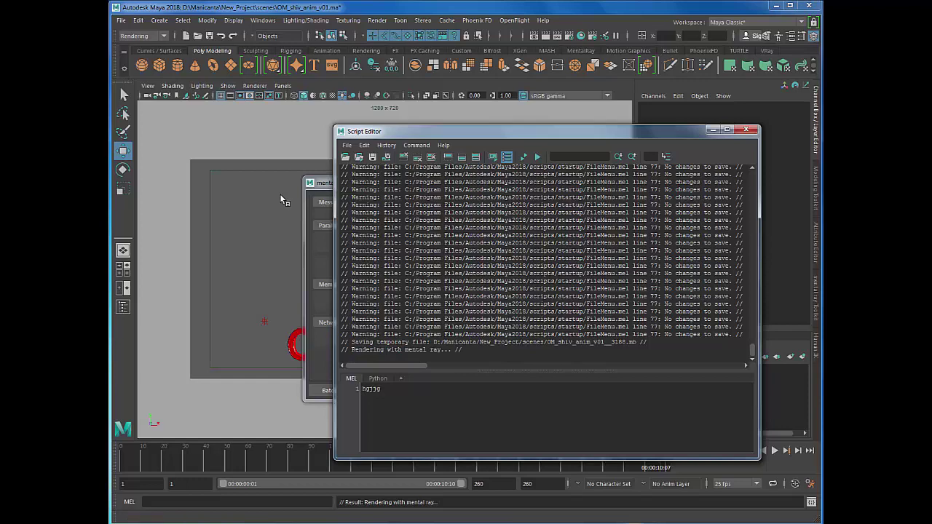
- Widen, move up and enlarge the Script Editor log history, then save the scene with Ctrl+S
{"action": "left_click_drag", "start_coordinate": [334, 292], "coordinate": [233, 291]}
{"action": "left_click_drag", "start_coordinate": [437, 131], "coordinate": [410, 99]}
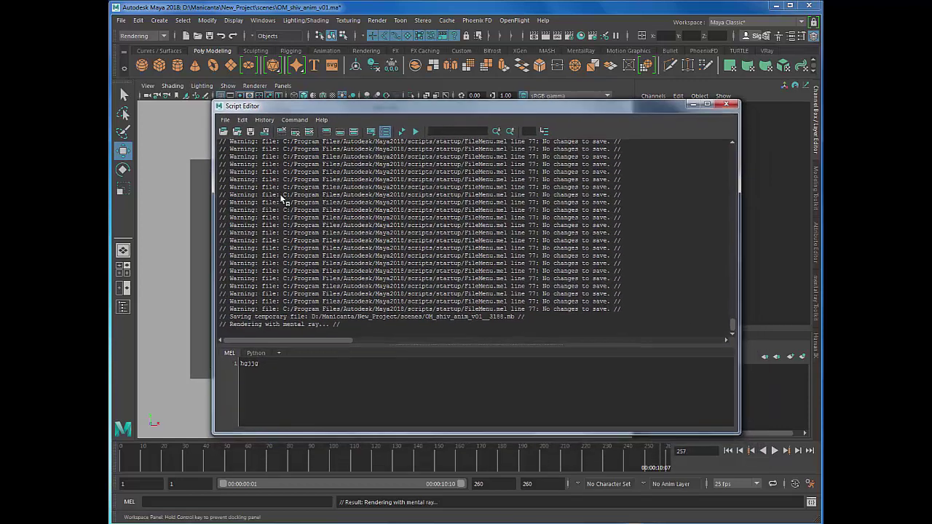
{"action": "left_click_drag", "start_coordinate": [470, 339], "coordinate": [469, 421]}
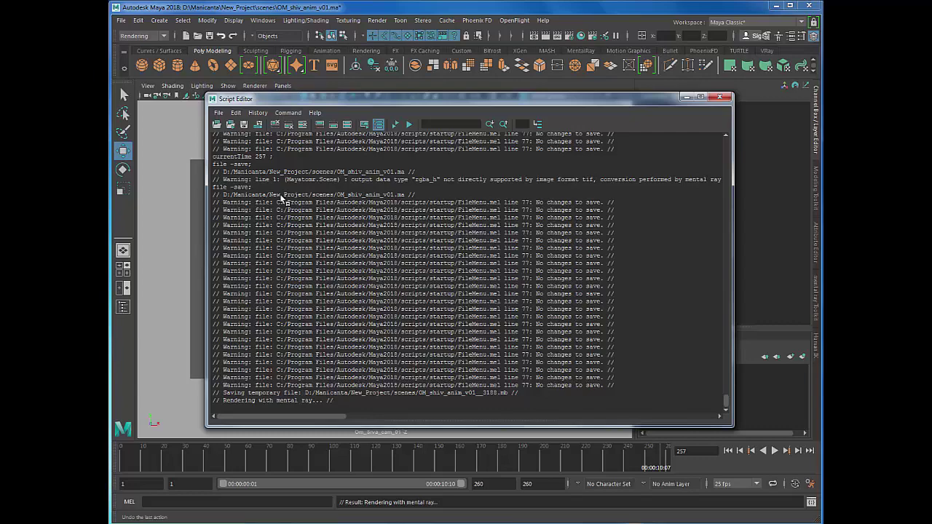
{"action": "key", "text": "ctrl+s"}
{"action": "key", "text": "ctrl+s"}
{"action": "key", "text": "ctrl+s"}
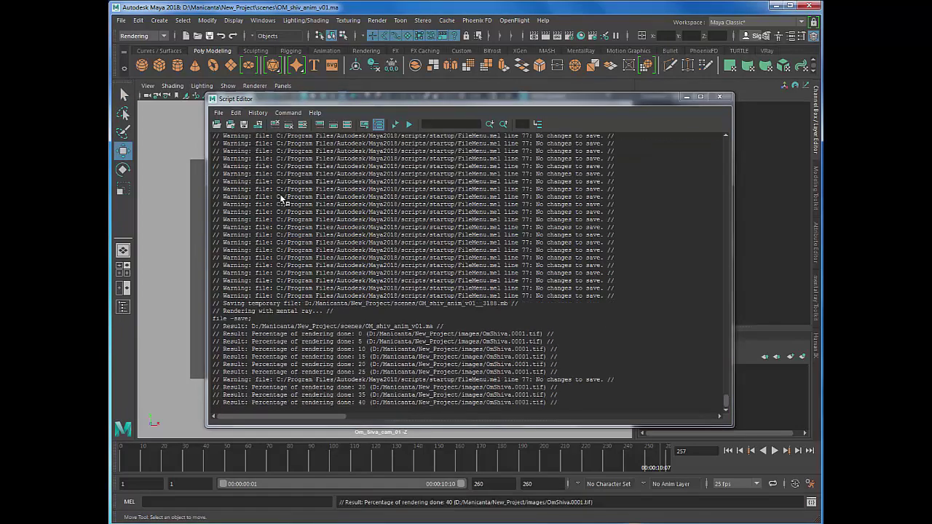
{"action": "key", "text": "ctrl+s"}
{"action": "key", "text": "ctrl+s"}
{"action": "key", "text": "ctrl+s"}
{"action": "key", "text": "ctrl+s"}
{"action": "key", "text": "ctrl+s"}
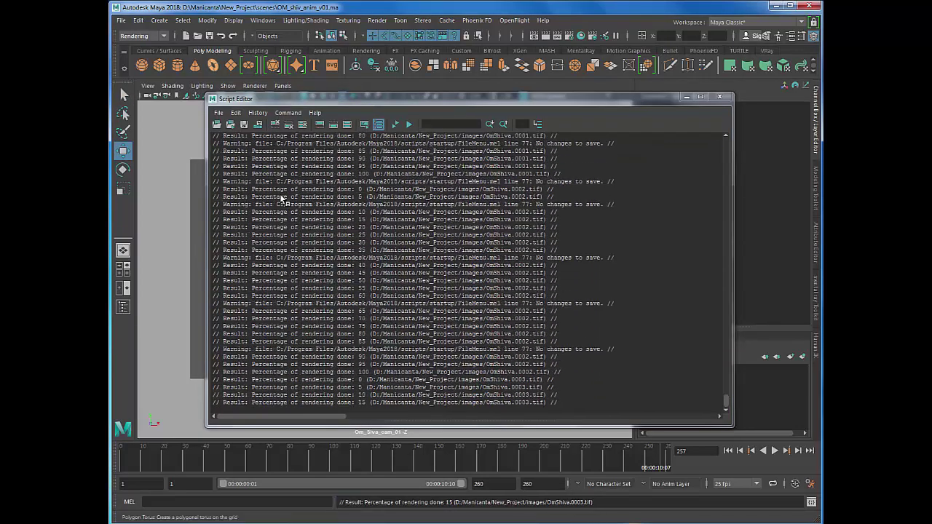
{"action": "key", "text": "ctrl+s"}
{"action": "key", "text": "ctrl+s"}
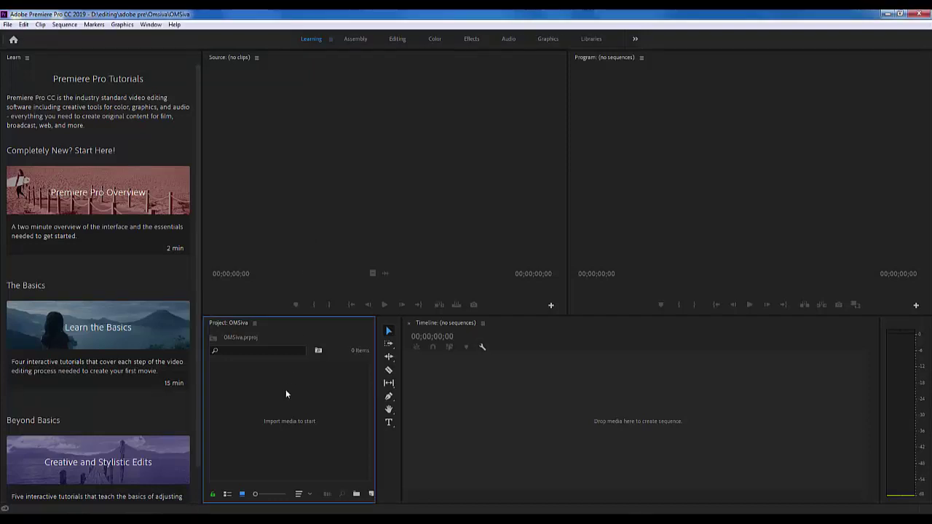
- Create a new bin in the Project panel and open it
{"action": "right_click", "coordinate": [285, 389]}
{"action": "left_click", "coordinate": [322, 410]}
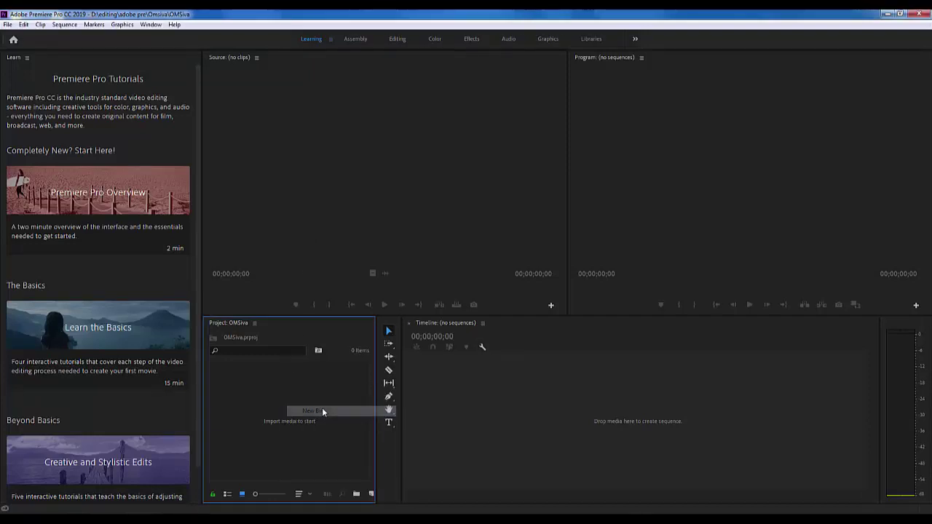
{"action": "left_click", "coordinate": [316, 407]}
{"action": "double_click", "coordinate": [262, 396]}
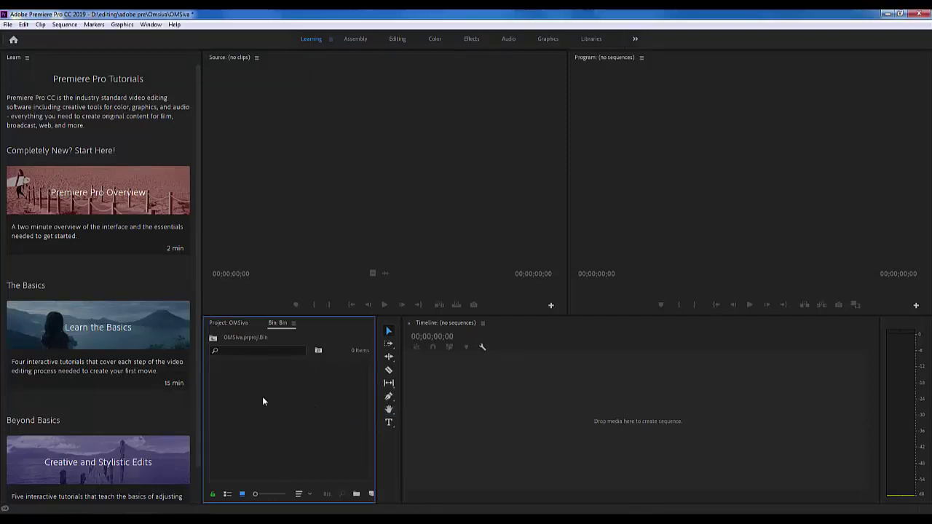
- Browse the Import dialog to the New_Project images folder on drive D, then cancel
{"action": "right_click", "coordinate": [271, 383]}
{"action": "left_click", "coordinate": [305, 453]}
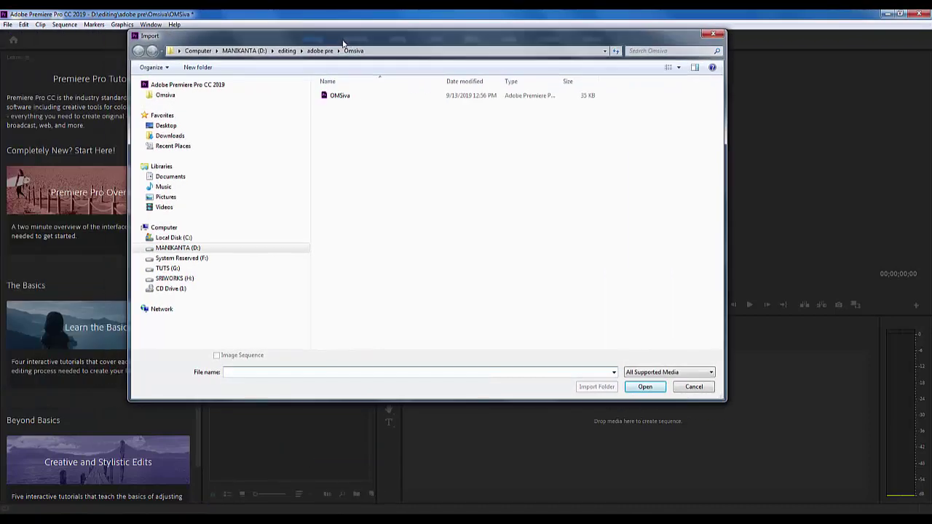
{"action": "left_click", "coordinate": [245, 51]}
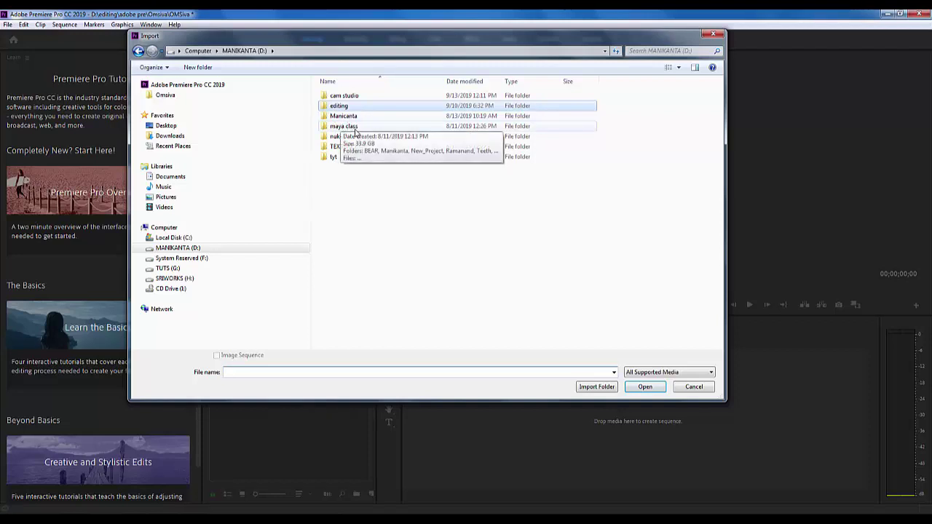
{"action": "left_click", "coordinate": [356, 130]}
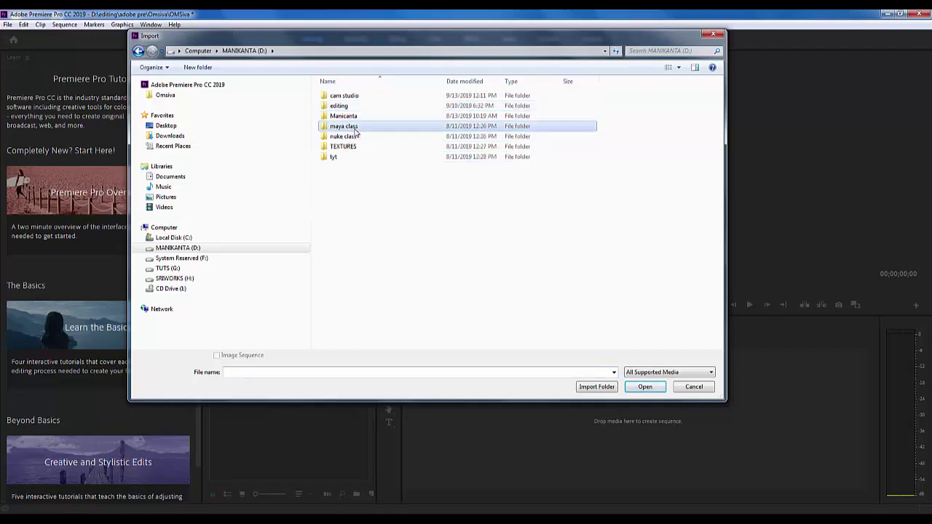
{"action": "double_click", "coordinate": [356, 130]}
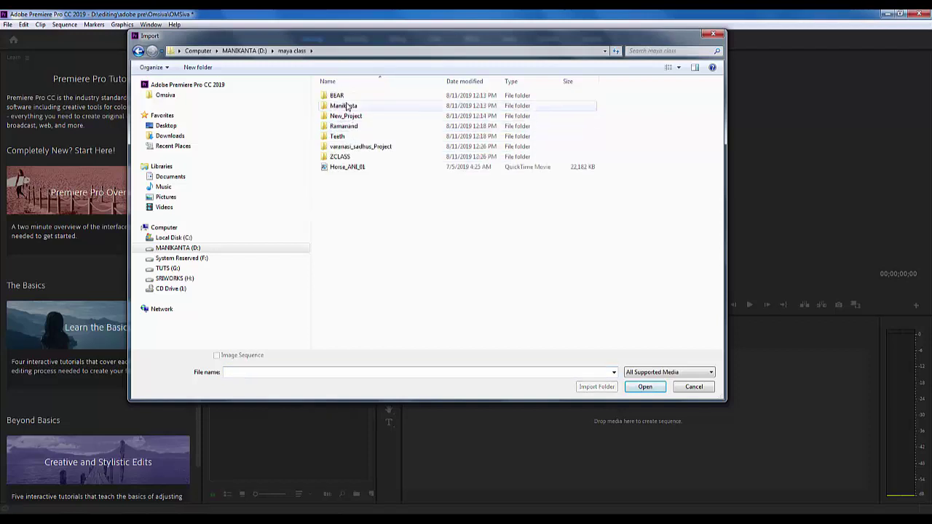
{"action": "double_click", "coordinate": [346, 107]}
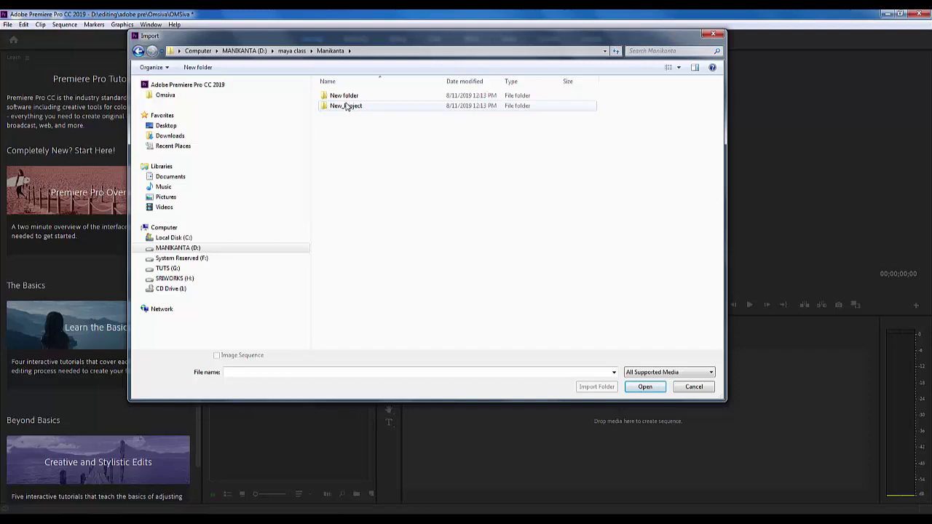
{"action": "double_click", "coordinate": [346, 106]}
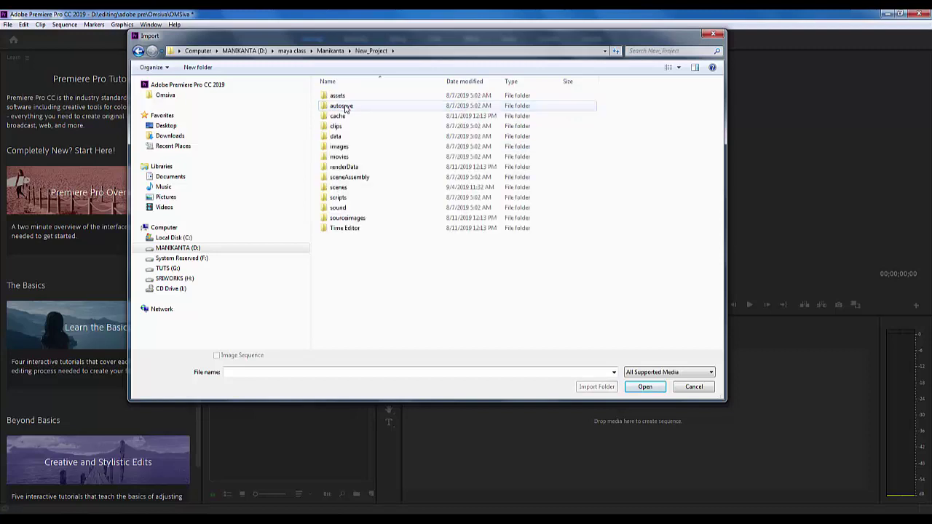
{"action": "double_click", "coordinate": [346, 148]}
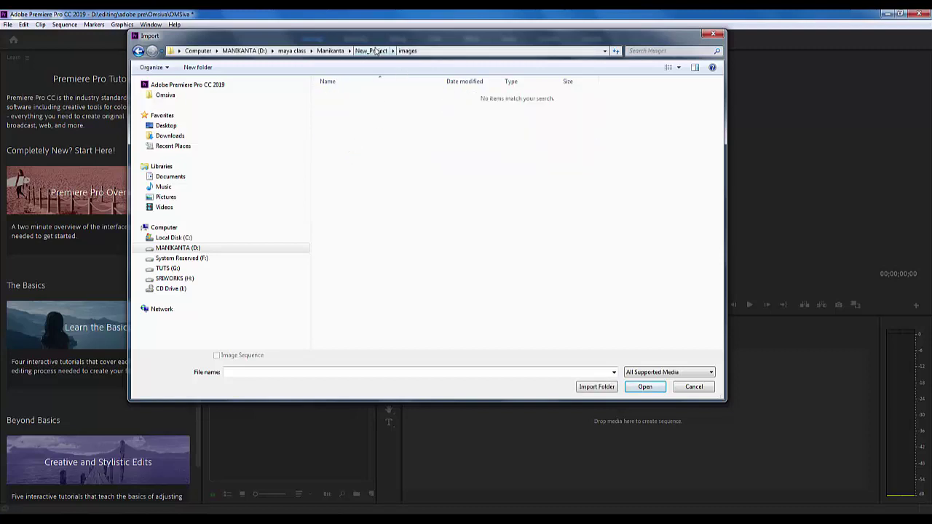
{"action": "left_click", "coordinate": [692, 387]}
- Reopen Import in D:\Manicanta\New_Project\images and pick OmShiva.0001 with Image Sequence ticked
{"action": "right_click", "coordinate": [287, 388]}
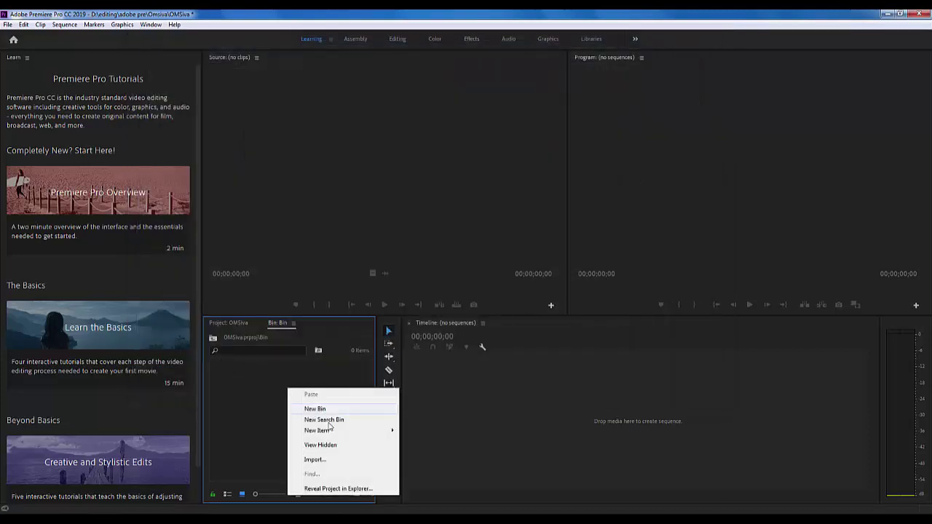
{"action": "left_click", "coordinate": [328, 460]}
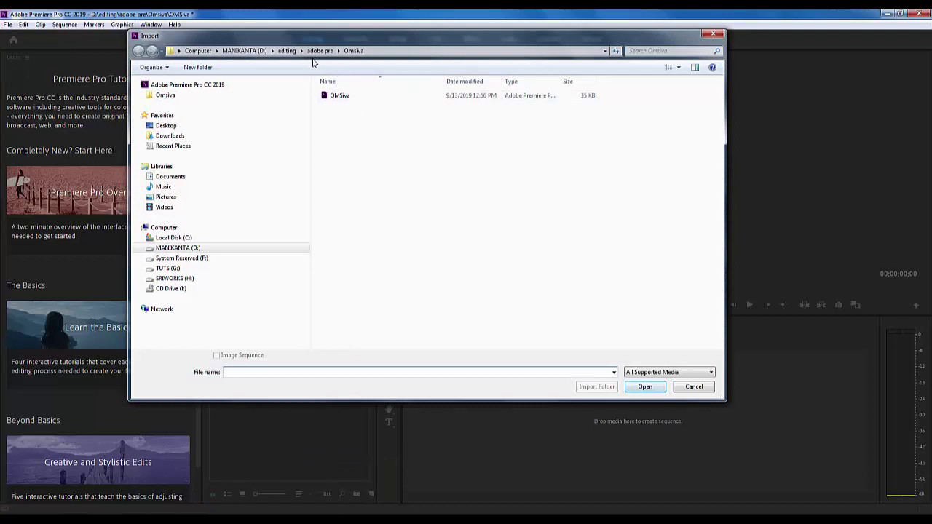
{"action": "left_click", "coordinate": [254, 51]}
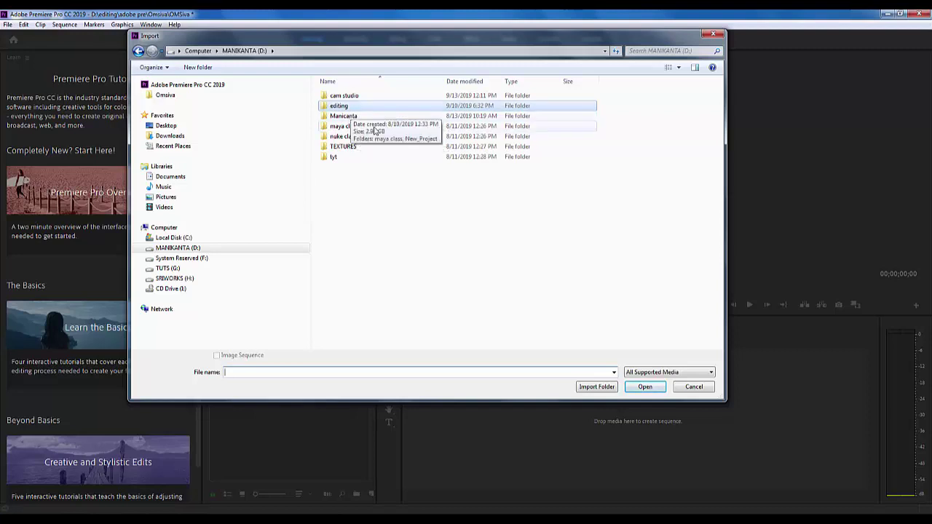
{"action": "double_click", "coordinate": [357, 117]}
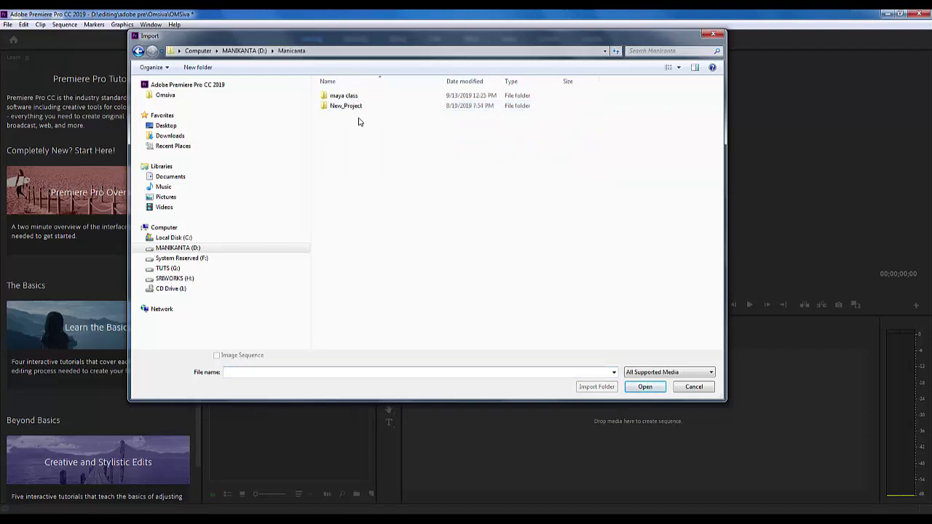
{"action": "double_click", "coordinate": [358, 107]}
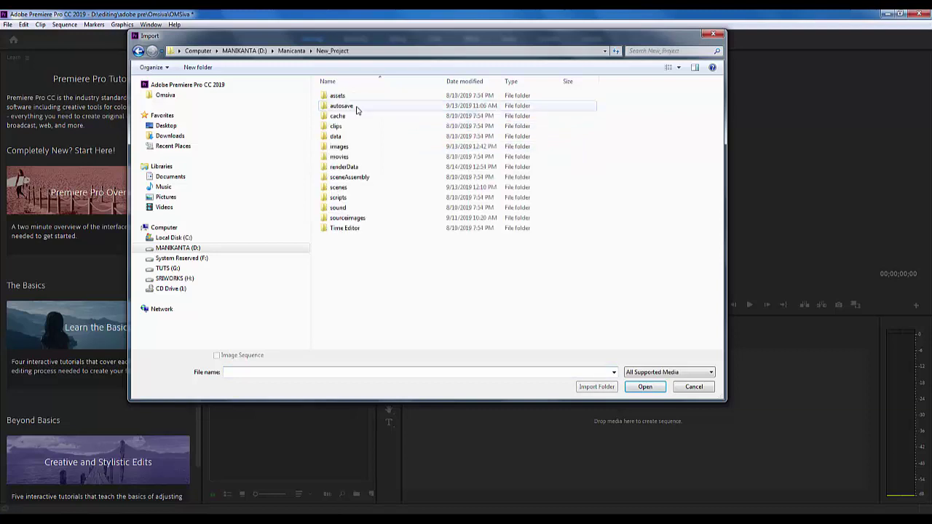
{"action": "double_click", "coordinate": [353, 148]}
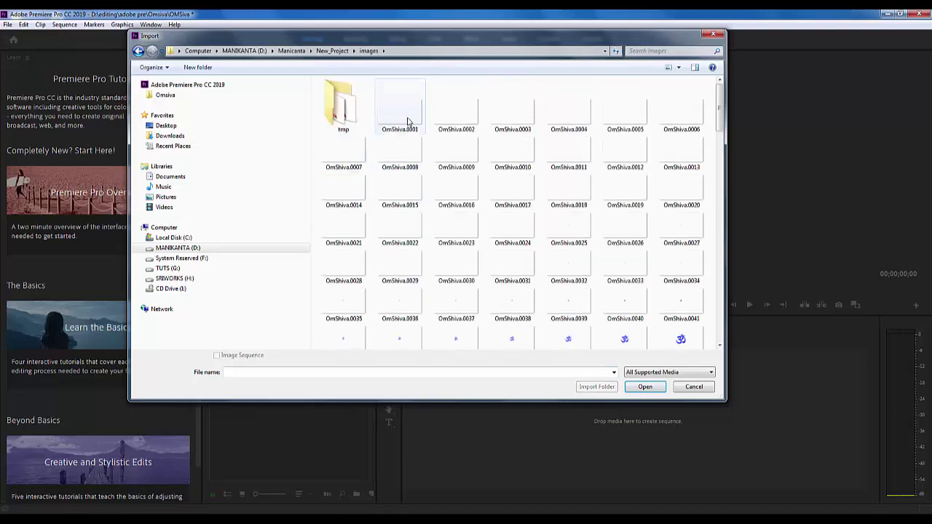
{"action": "left_click", "coordinate": [408, 122]}
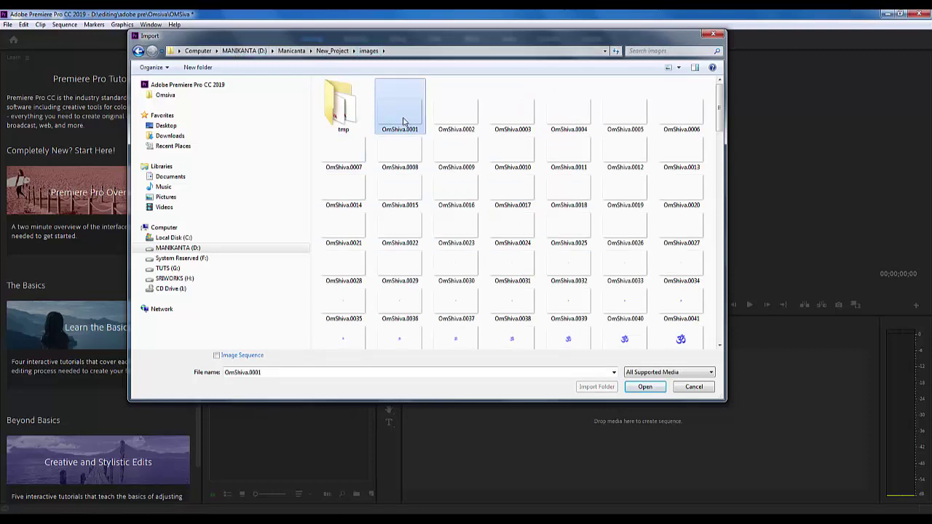
{"action": "left_click", "coordinate": [252, 357]}
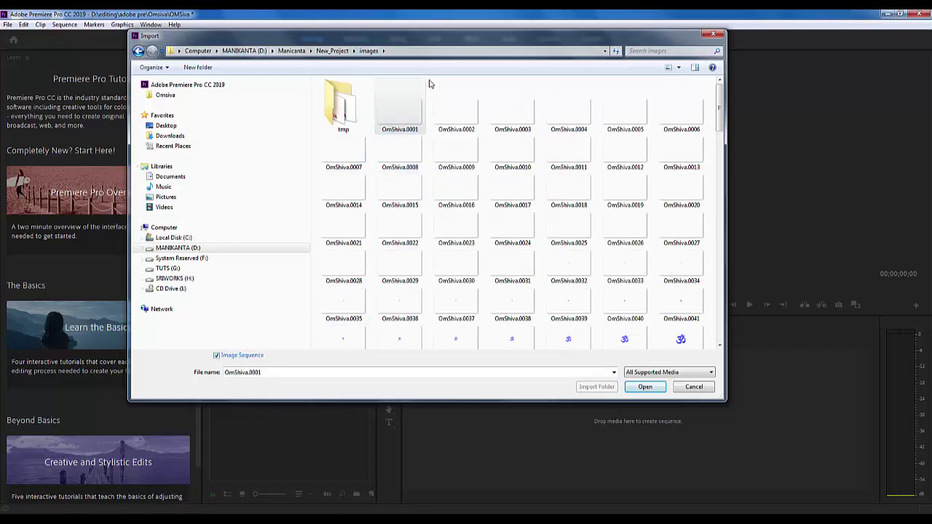
{"action": "left_click", "coordinate": [409, 108]}
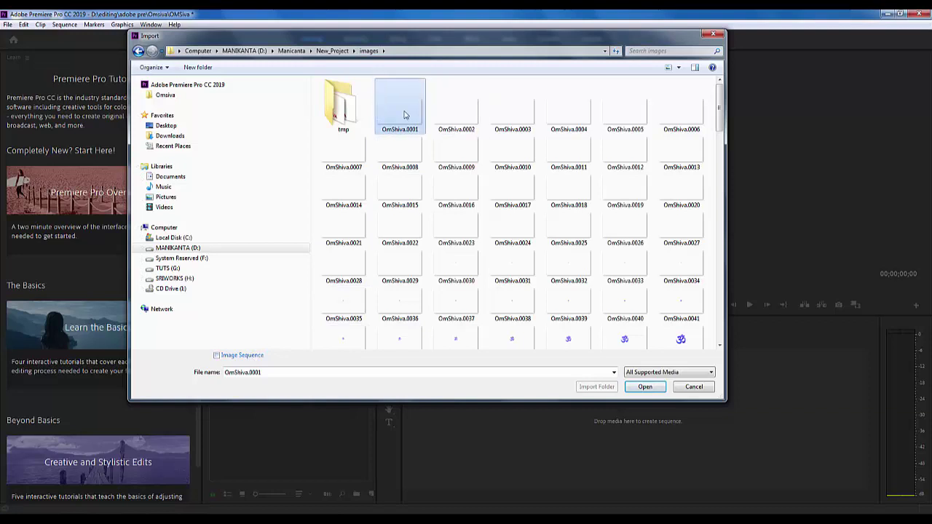
- Import OmShiva.0001.tif and drag it onto the Timeline to create an OmShiva.0001 sequence
{"action": "left_click", "coordinate": [646, 388]}
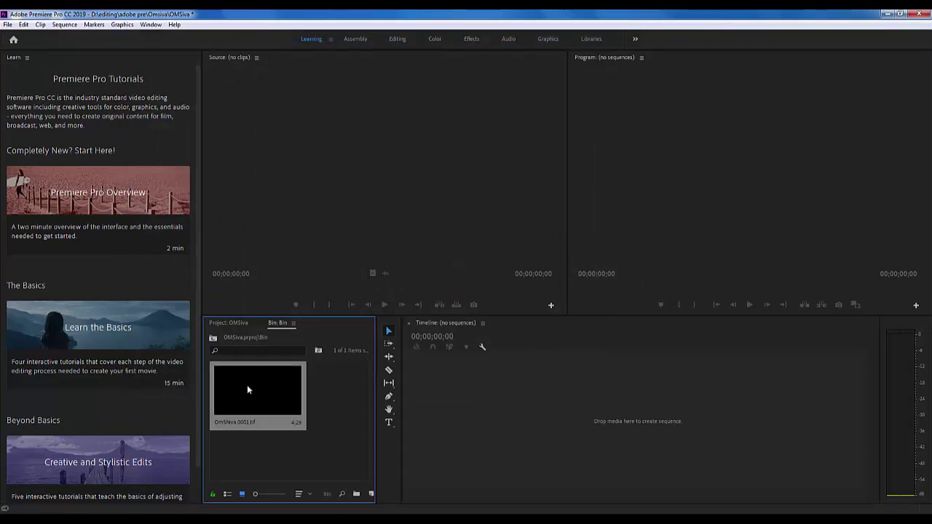
{"action": "left_click_drag", "start_coordinate": [247, 390], "coordinate": [495, 408]}
{"action": "left_click_drag", "start_coordinate": [495, 407], "coordinate": [495, 407]}
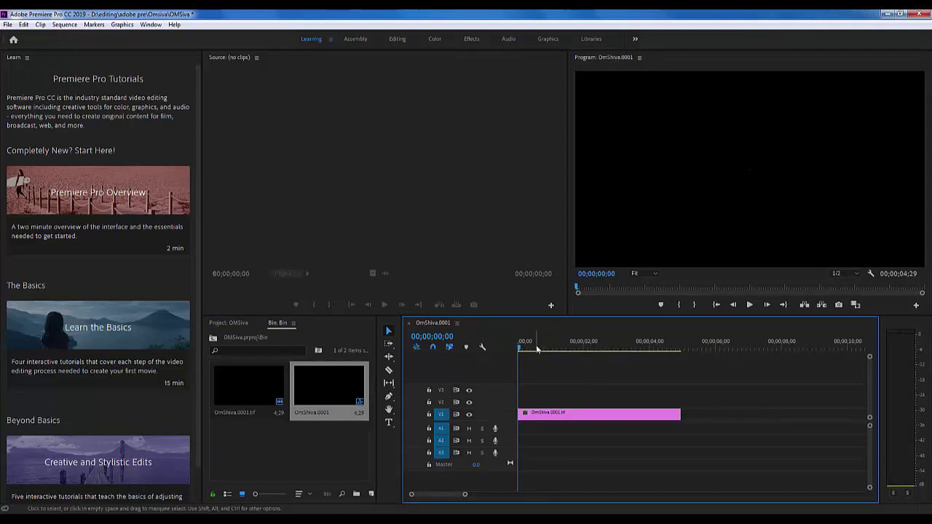
{"action": "mouse_move", "coordinate": [537, 349]}
{"action": "left_mouse_down"}
{"action": "mouse_move", "coordinate": [650, 351]}
{"action": "mouse_move", "coordinate": [540, 368]}
{"action": "left_mouse_up"}
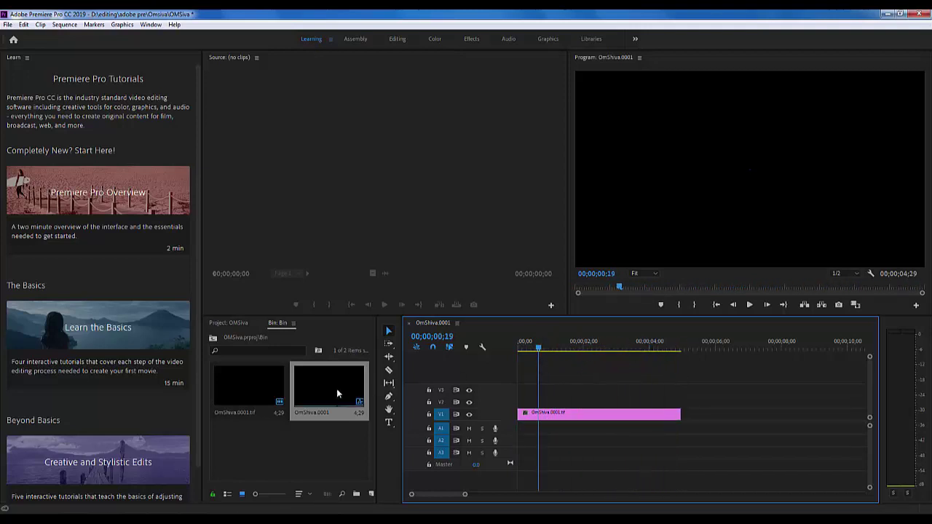
- Select the OmShiva.0001.tif clip and the OmShiva.0001 sequence items in the bin
{"action": "left_click", "coordinate": [266, 395]}
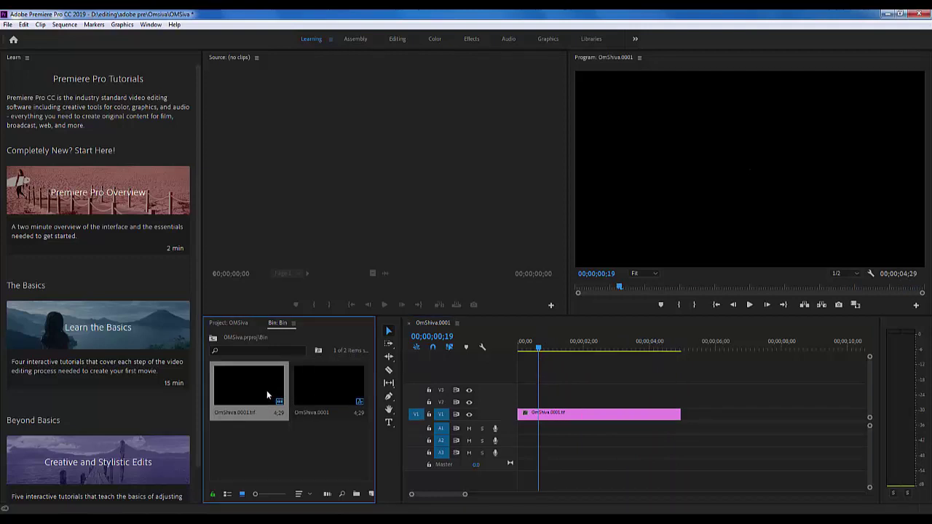
{"action": "left_click", "coordinate": [326, 394]}
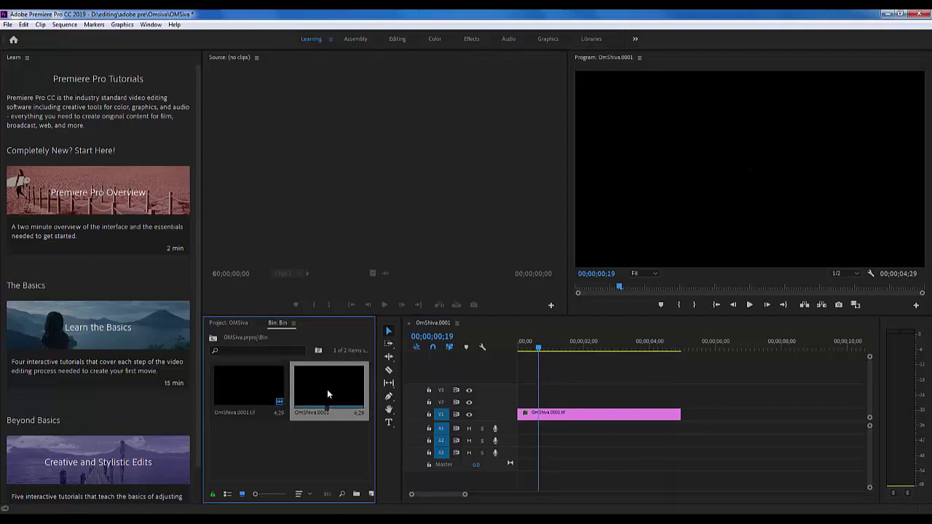
{"action": "left_click", "coordinate": [224, 393]}
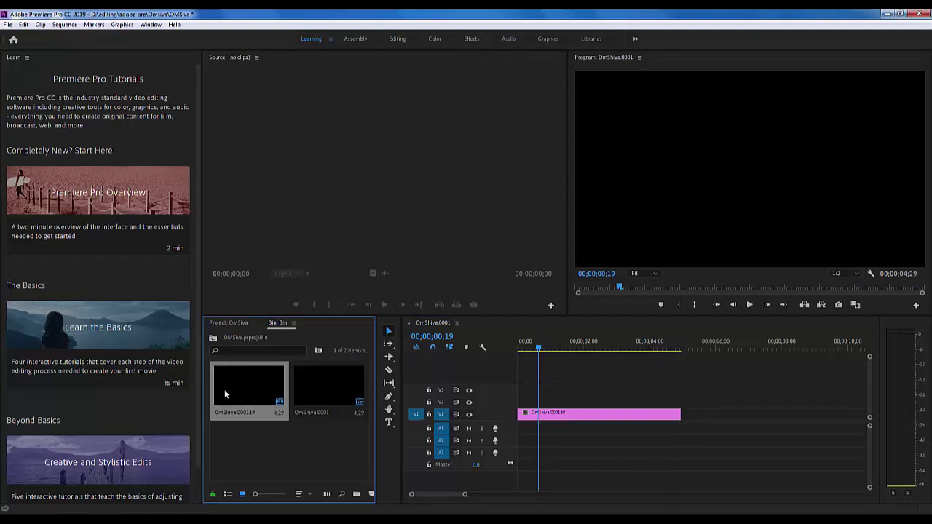
- Delete the clip from V1 and clear the OmShiva.0001 sequence and still clip from the project
{"action": "left_click", "coordinate": [608, 415]}
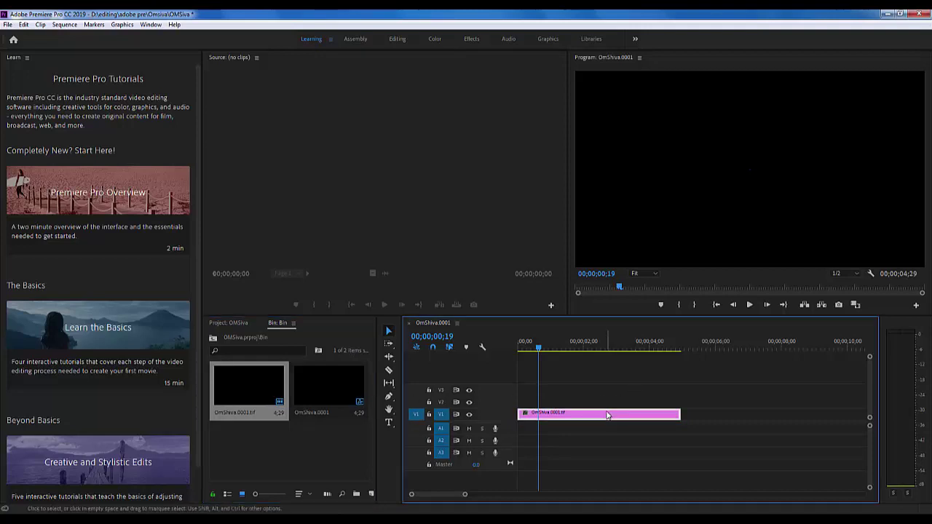
{"action": "key", "text": "Delete"}
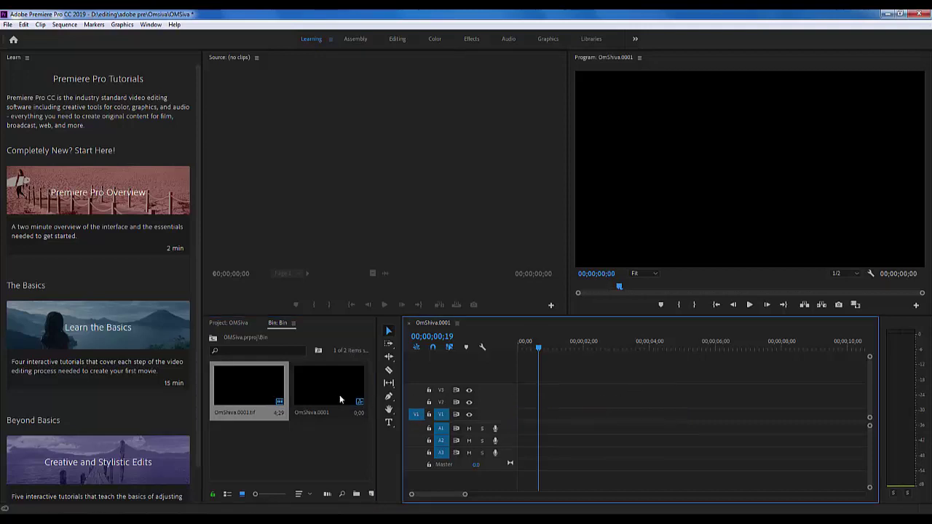
{"action": "left_click", "coordinate": [336, 399]}
{"action": "right_click", "coordinate": [336, 399]}
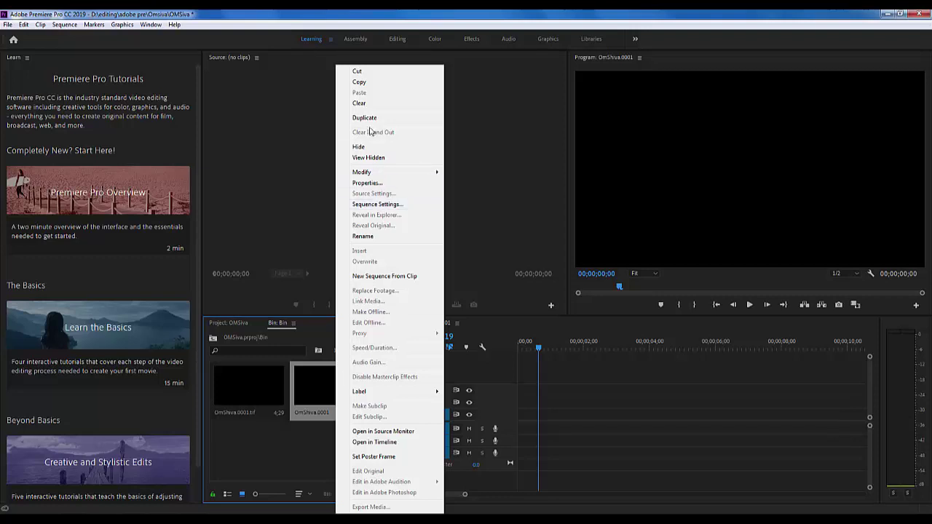
{"action": "left_click", "coordinate": [370, 104]}
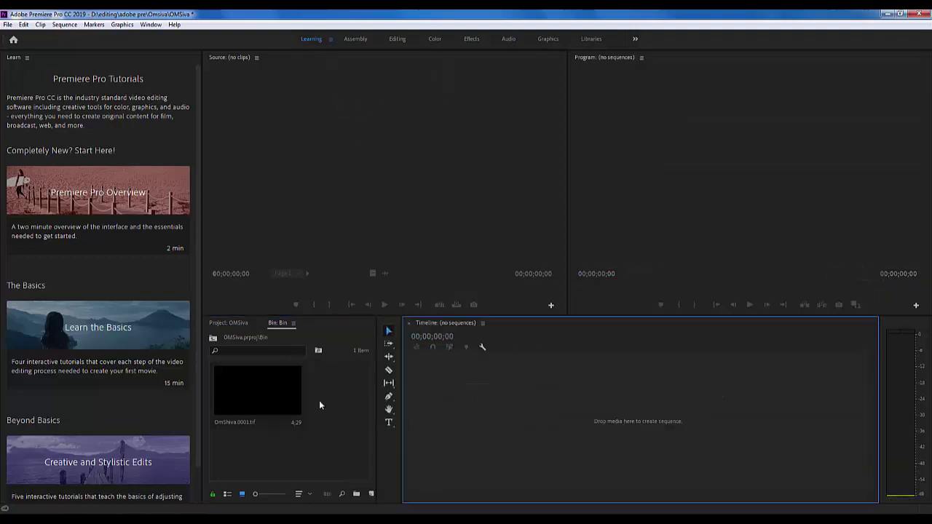
{"action": "right_click", "coordinate": [264, 397]}
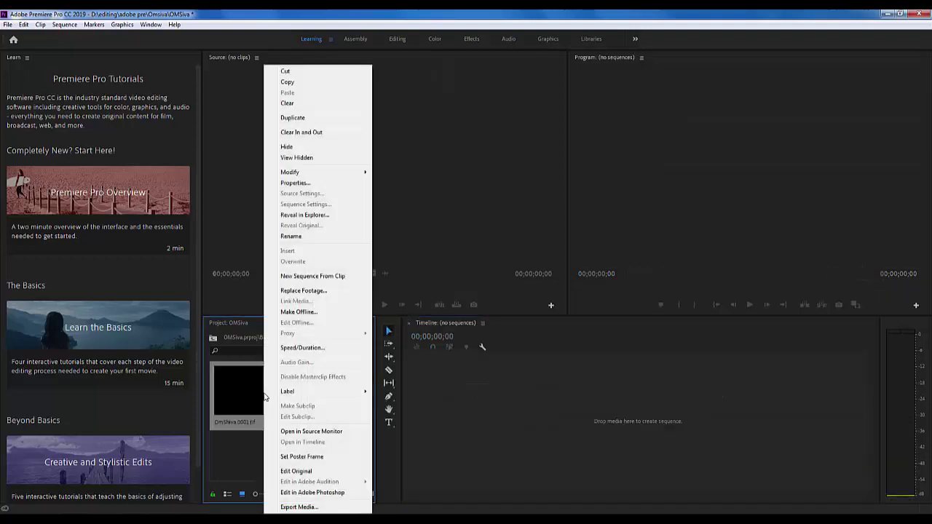
{"action": "left_click", "coordinate": [311, 108]}
- Re-import OmShiva.0001 as an image sequence into the empty bin
{"action": "right_click", "coordinate": [297, 409]}
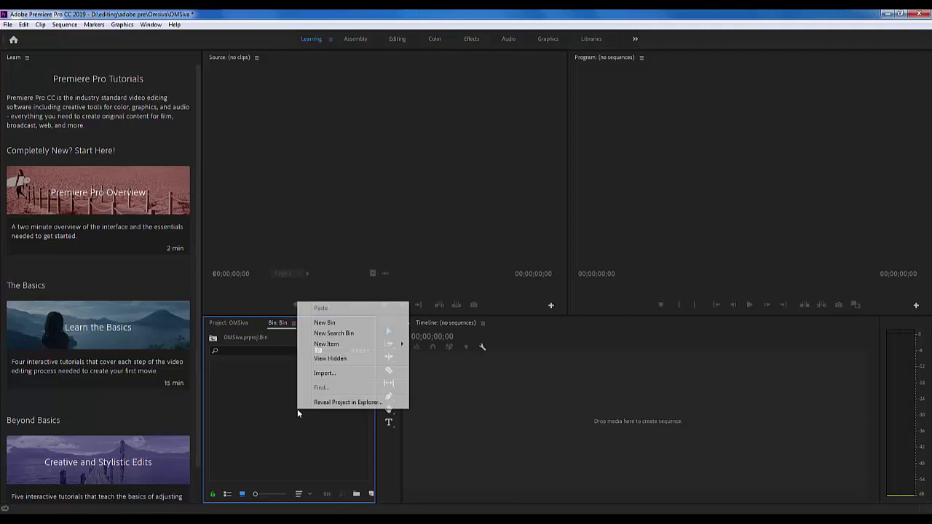
{"action": "left_click", "coordinate": [326, 373]}
{"action": "left_click", "coordinate": [403, 121]}
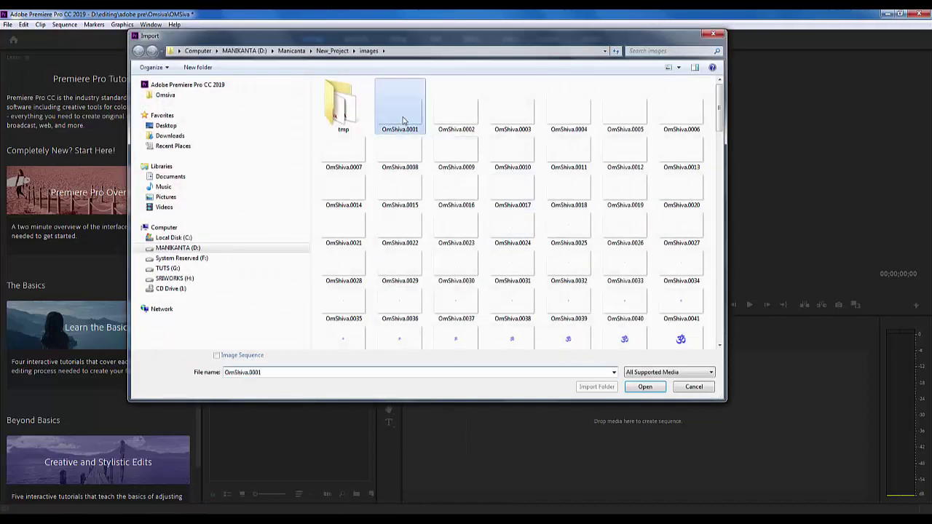
{"action": "left_click", "coordinate": [245, 355]}
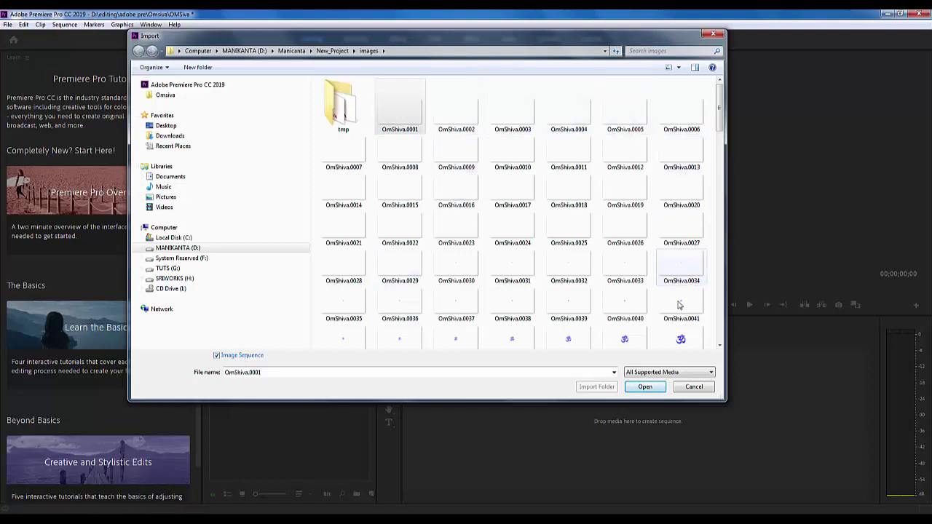
{"action": "left_click_drag", "start_coordinate": [719, 108], "coordinate": [719, 319]}
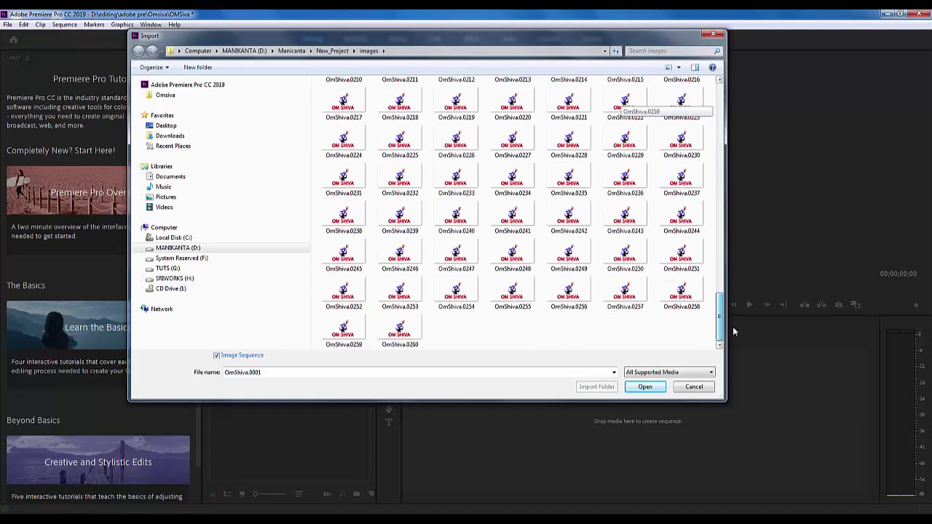
{"action": "left_click", "coordinate": [649, 389]}
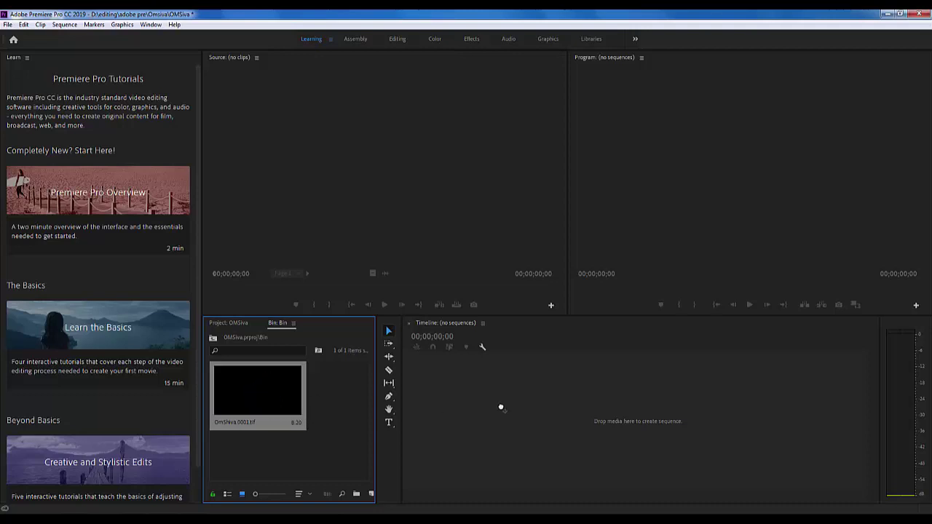
- Build a sequence from the image-sequence clip, play it, and stop at 00:00:08:15
{"action": "left_click_drag", "start_coordinate": [258, 393], "coordinate": [501, 408]}
{"action": "mouse_move", "coordinate": [520, 348]}
{"action": "left_mouse_down"}
{"action": "mouse_move", "coordinate": [667, 352]}
{"action": "mouse_move", "coordinate": [522, 351]}
{"action": "left_mouse_up"}
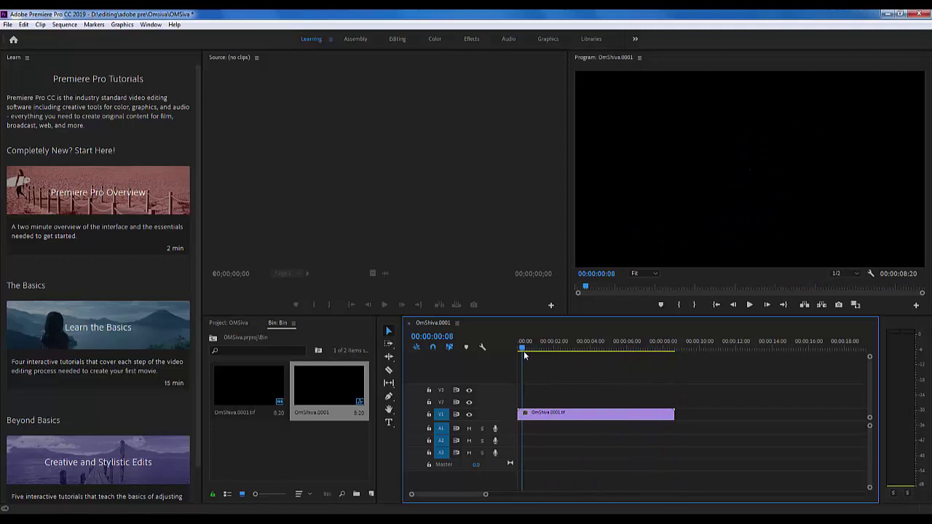
{"action": "left_click", "coordinate": [750, 305]}
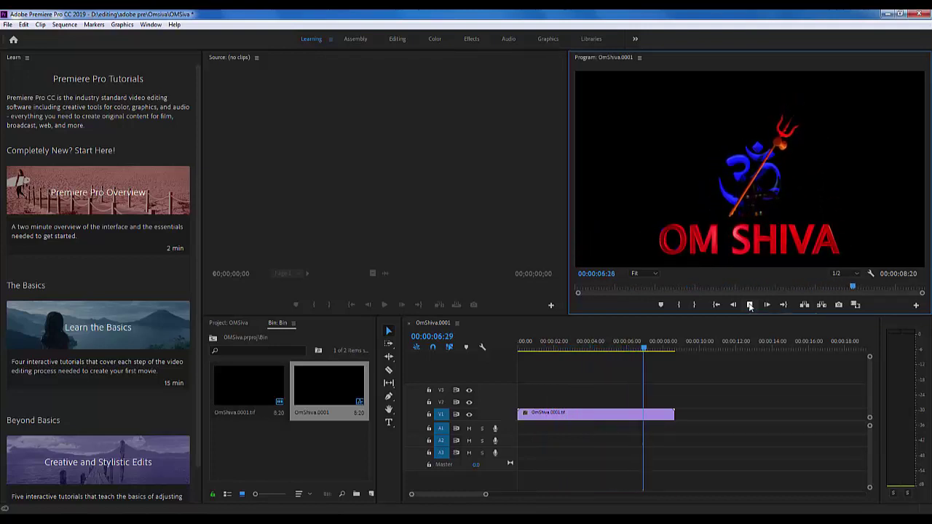
{"action": "left_click", "coordinate": [750, 306]}
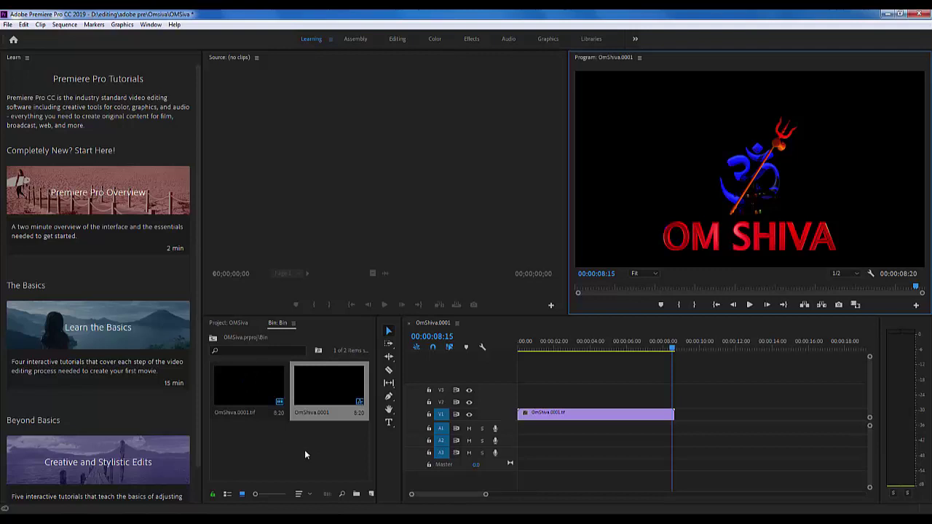
- Open Import from the bin, then restore the Explorer window showing the images folder
{"action": "right_click", "coordinate": [284, 450]}
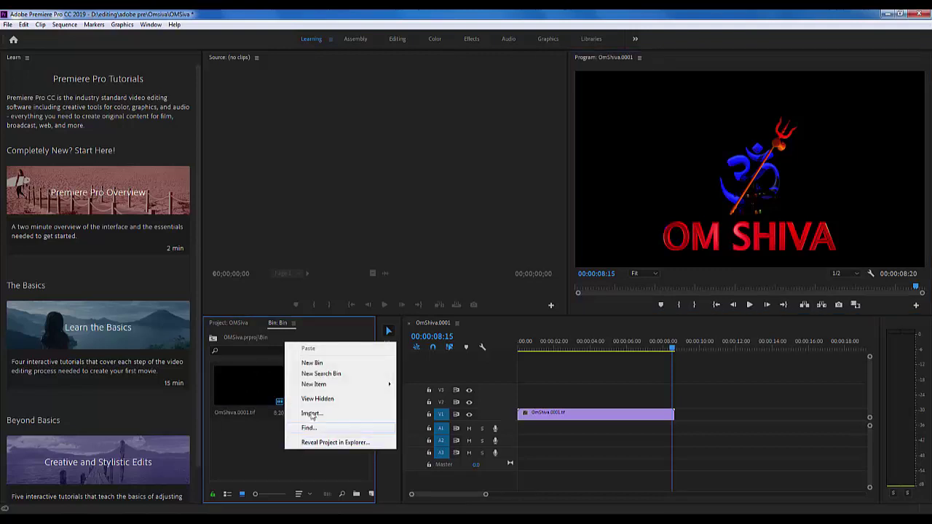
{"action": "left_click", "coordinate": [311, 413]}
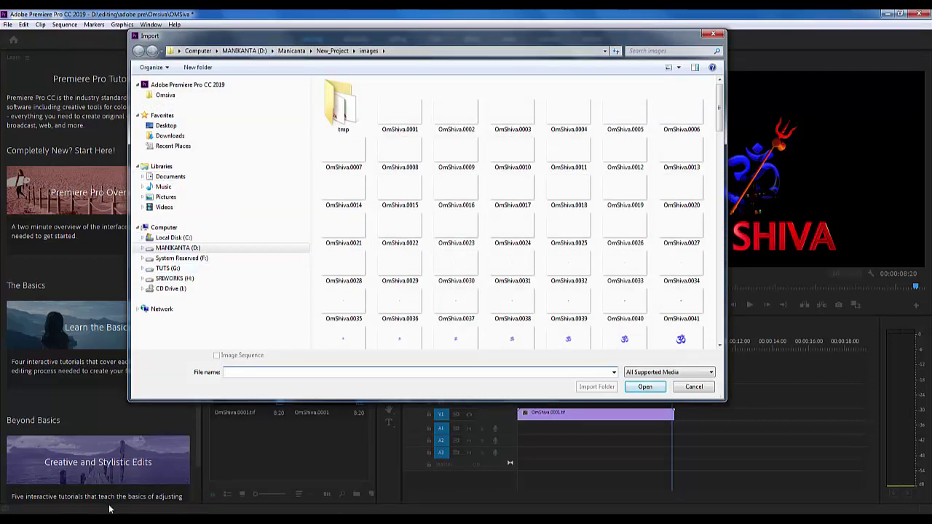
{"action": "left_click", "coordinate": [44, 520]}
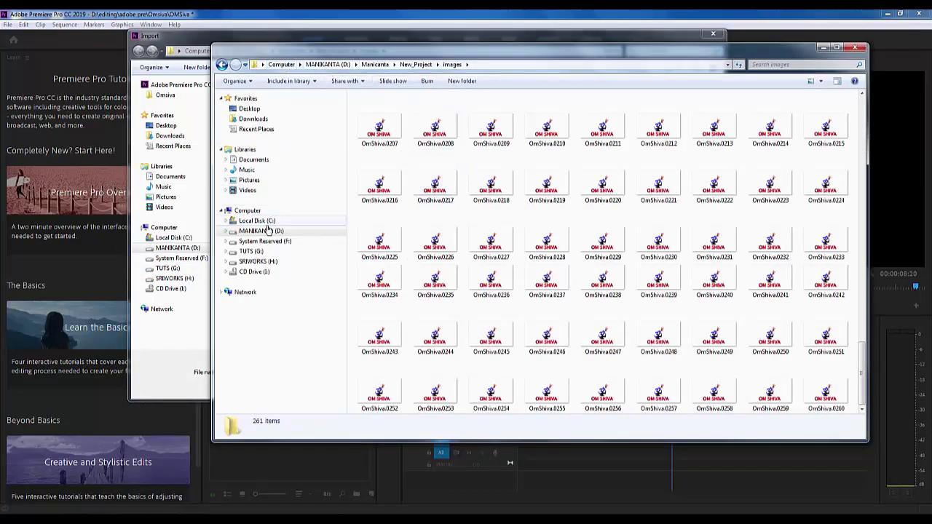
- Copy 02 Track 02 from Music > iTunes > iTunes Media > Music > Unknown Artist > Unknown Album
{"action": "left_click", "coordinate": [248, 170]}
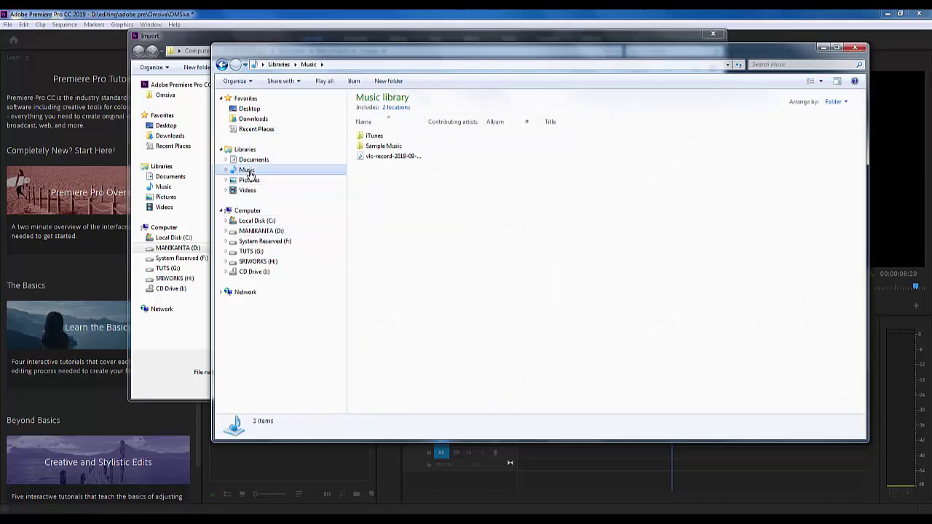
{"action": "double_click", "coordinate": [378, 136]}
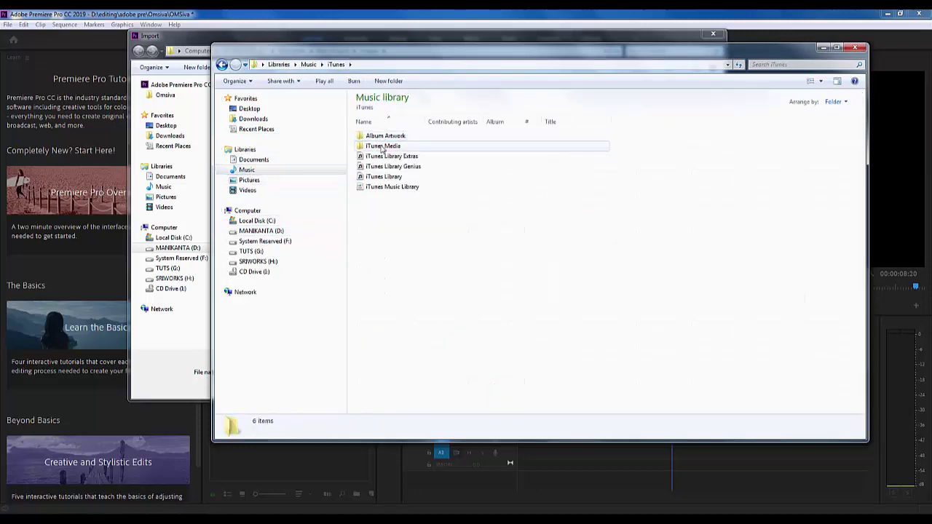
{"action": "left_click", "coordinate": [284, 171]}
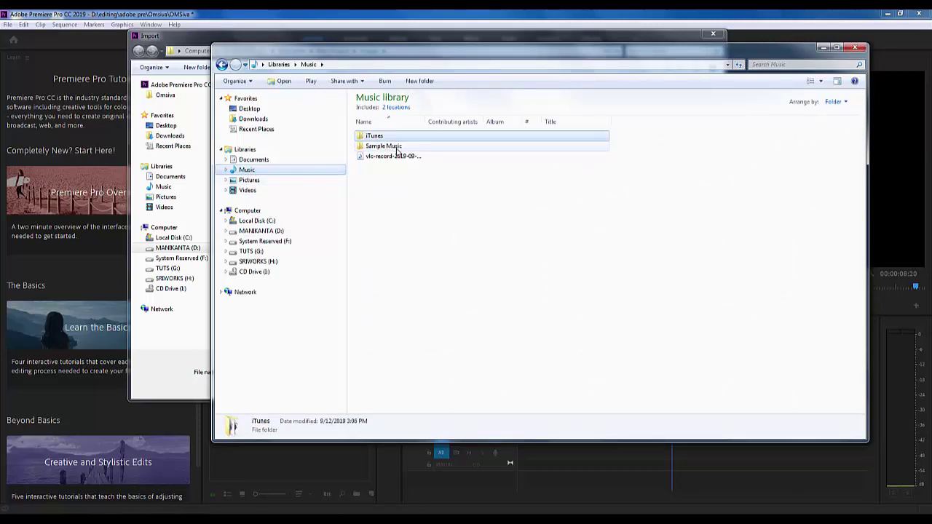
{"action": "double_click", "coordinate": [397, 147]}
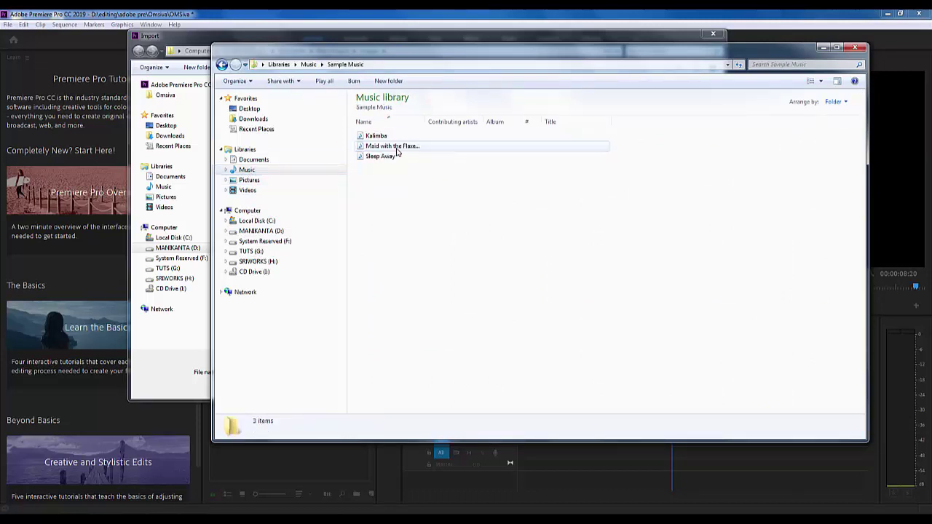
{"action": "left_click", "coordinate": [264, 172]}
{"action": "double_click", "coordinate": [382, 137]}
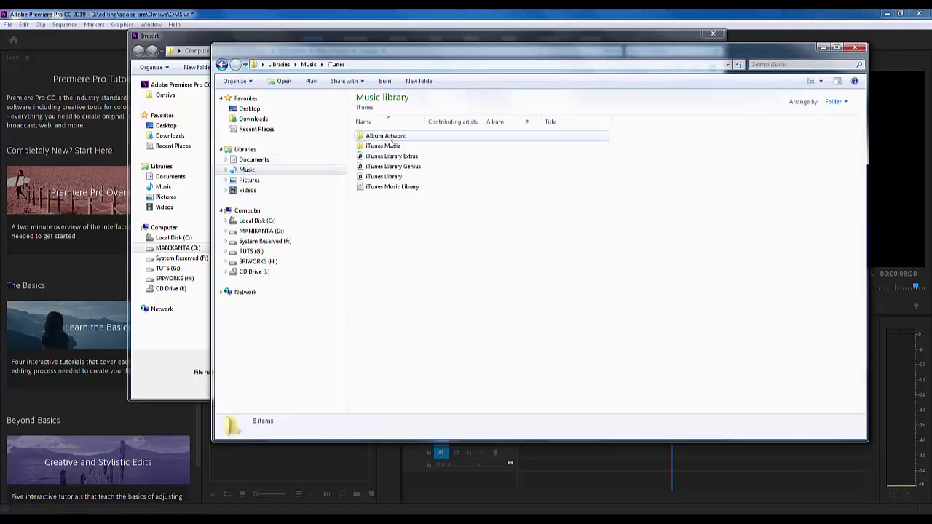
{"action": "double_click", "coordinate": [388, 147]}
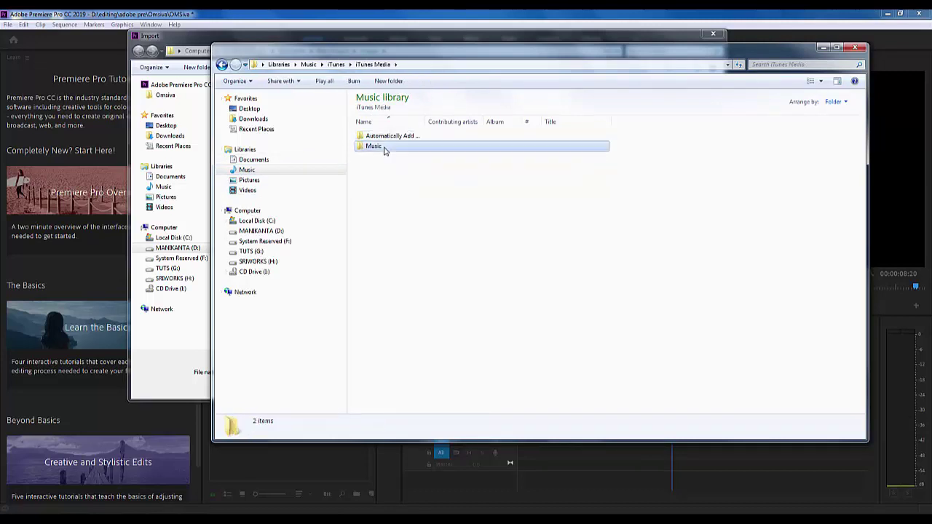
{"action": "left_click", "coordinate": [385, 148]}
{"action": "double_click", "coordinate": [384, 148]}
{"action": "double_click", "coordinate": [385, 138]}
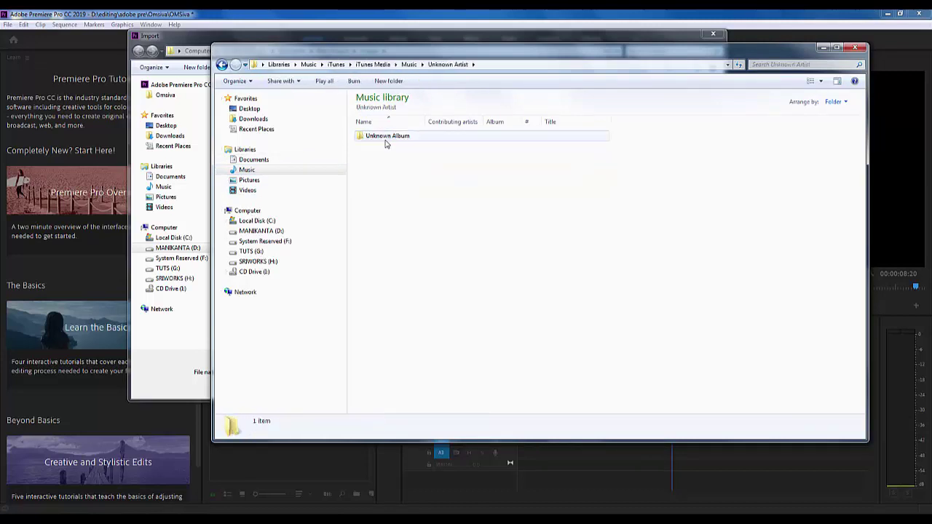
{"action": "double_click", "coordinate": [386, 138]}
{"action": "right_click", "coordinate": [383, 168]}
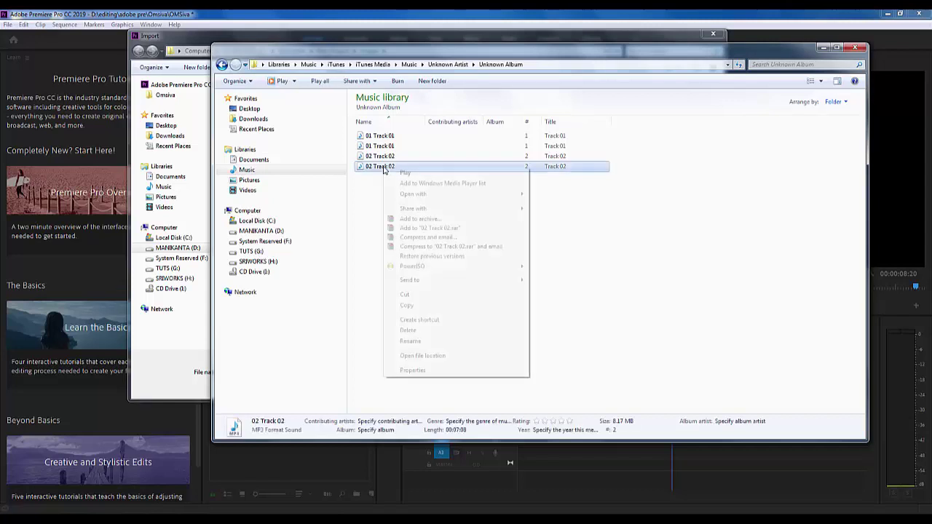
{"action": "left_click", "coordinate": [408, 305]}
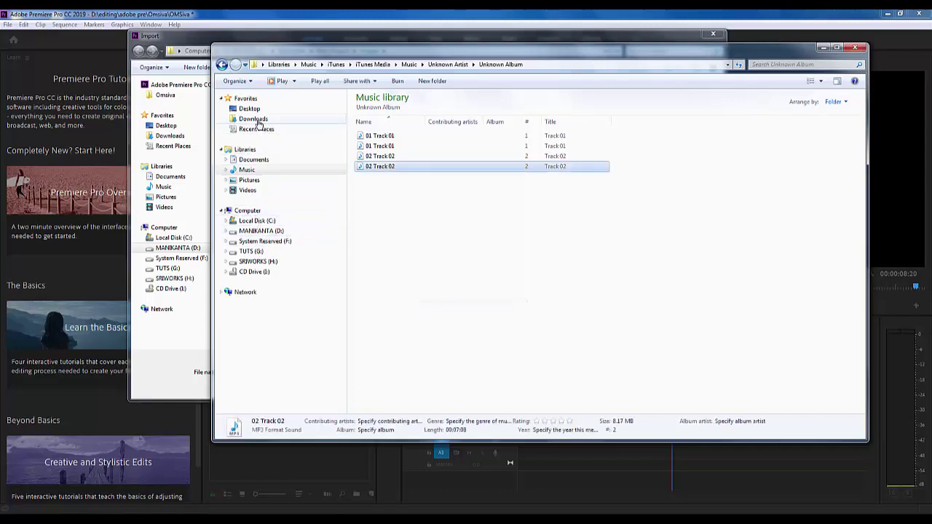
- Browse to the New_Project sound folder on drive D without pasting there
{"action": "left_click", "coordinate": [262, 120]}
{"action": "left_click", "coordinate": [256, 231]}
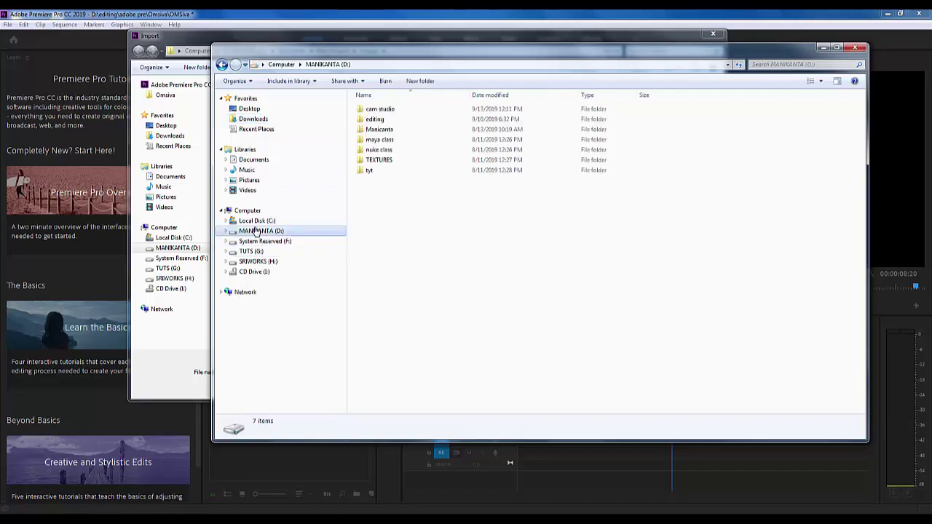
{"action": "double_click", "coordinate": [379, 129]}
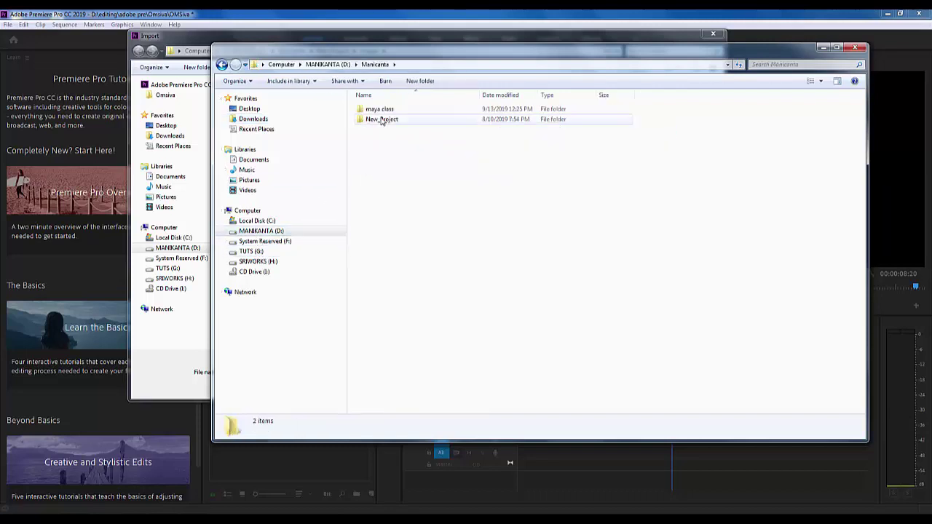
{"action": "double_click", "coordinate": [381, 119]}
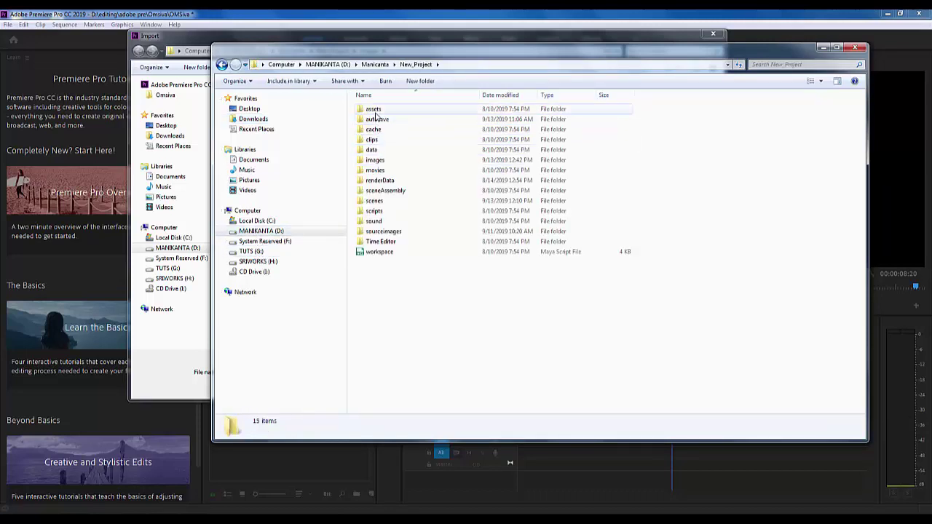
{"action": "double_click", "coordinate": [379, 221]}
{"action": "right_click", "coordinate": [423, 195]}
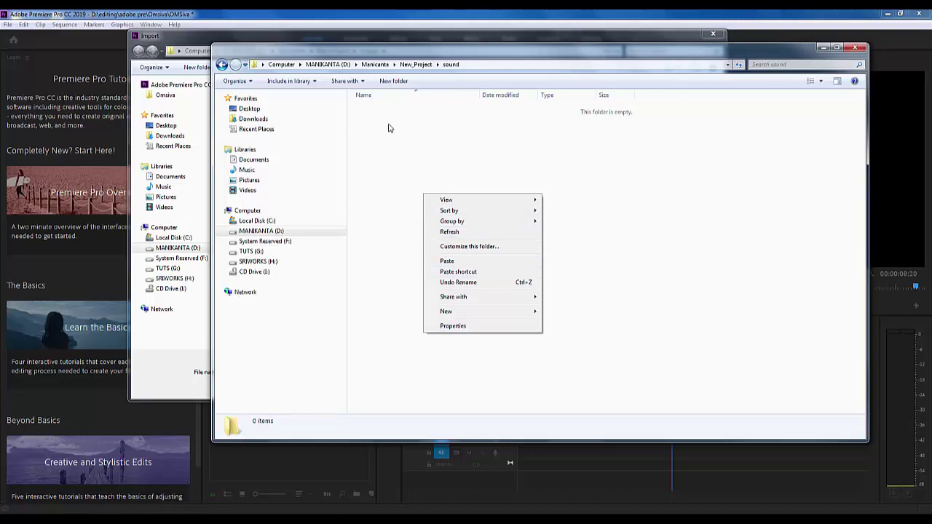
{"action": "left_click", "coordinate": [388, 128]}
- Paste 02 Track 02 into D:\editing\adobe pre\Omsiva
{"action": "left_click", "coordinate": [328, 64]}
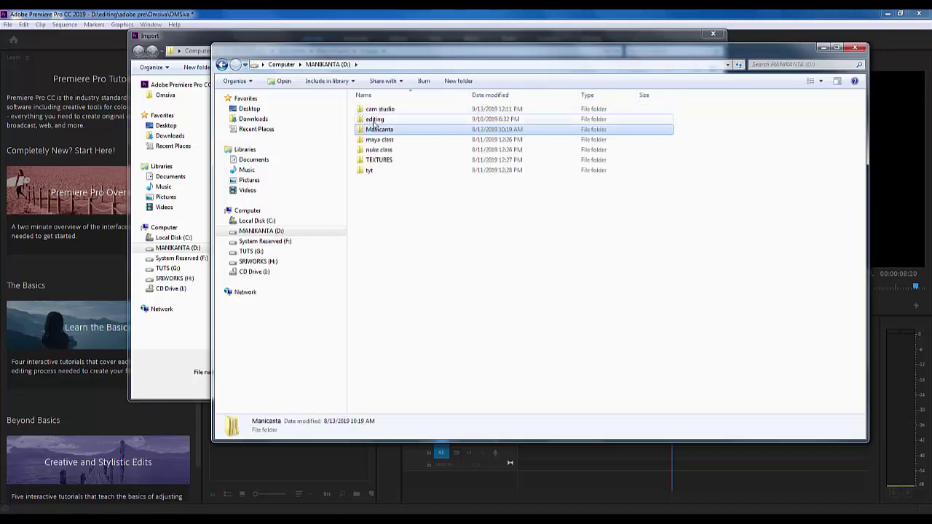
{"action": "double_click", "coordinate": [375, 120]}
{"action": "double_click", "coordinate": [384, 110]}
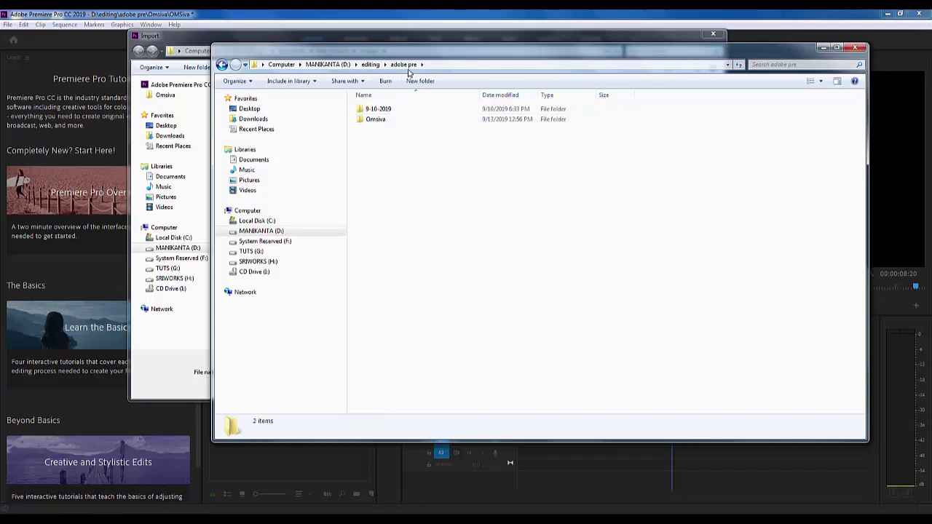
{"action": "left_click", "coordinate": [370, 126]}
{"action": "double_click", "coordinate": [370, 125]}
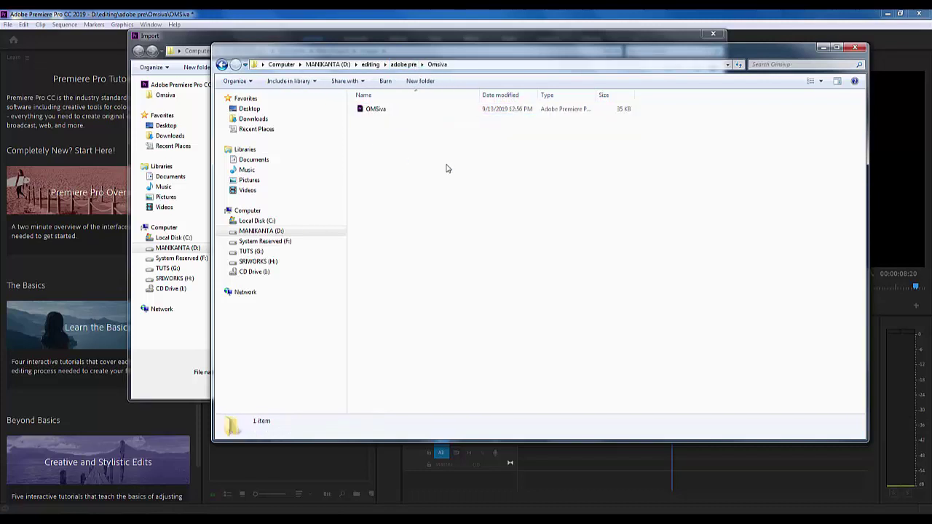
{"action": "right_click", "coordinate": [446, 164]}
{"action": "left_click", "coordinate": [469, 235]}
- Copy the Omsiva folder's full path from the address bar
{"action": "left_click", "coordinate": [472, 237]}
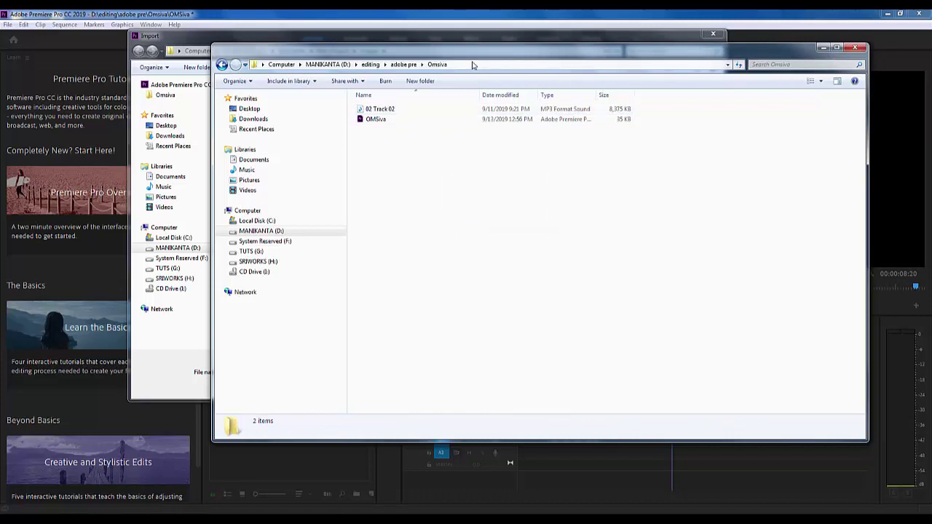
{"action": "left_click", "coordinate": [473, 64]}
{"action": "right_click", "coordinate": [328, 65]}
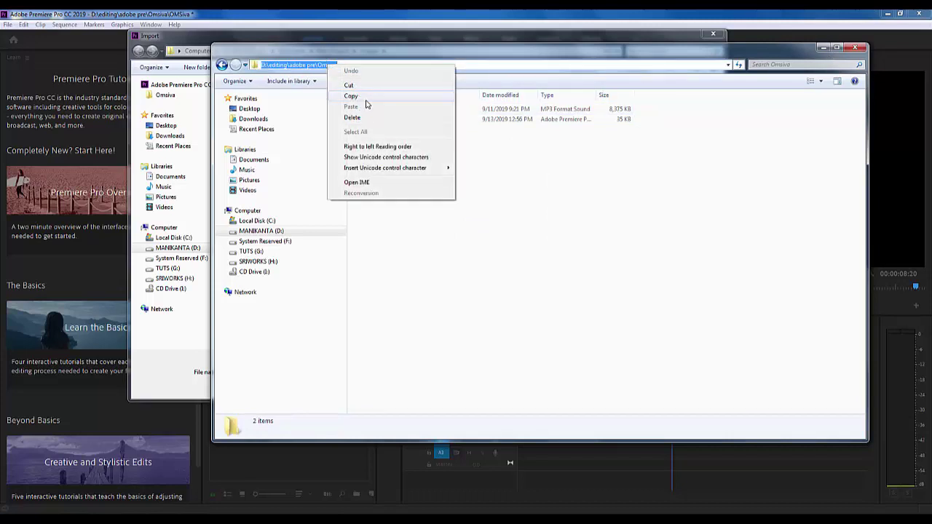
{"action": "left_click", "coordinate": [366, 101]}
- Return to Premiere's Import dialog and paste the Omsiva folder path to jump there
{"action": "left_click", "coordinate": [821, 49]}
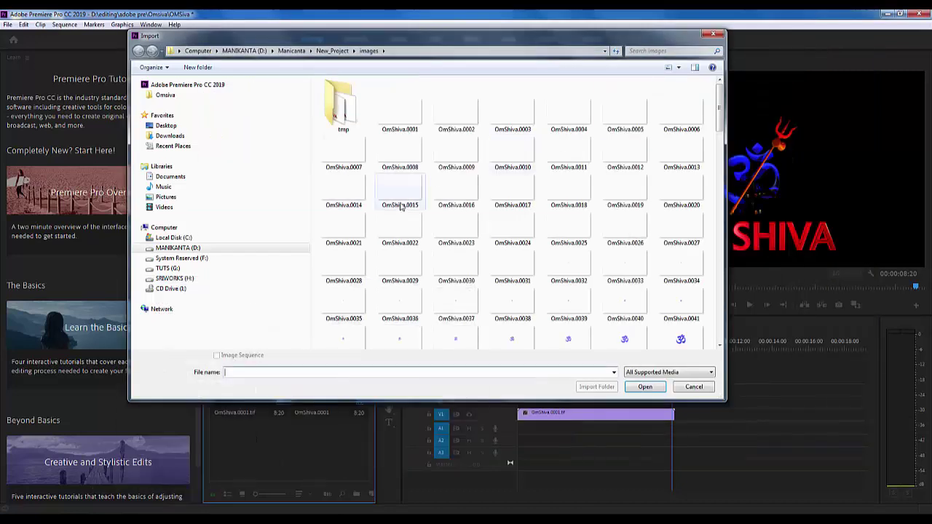
{"action": "right_click", "coordinate": [281, 372]}
{"action": "left_click", "coordinate": [306, 413]}
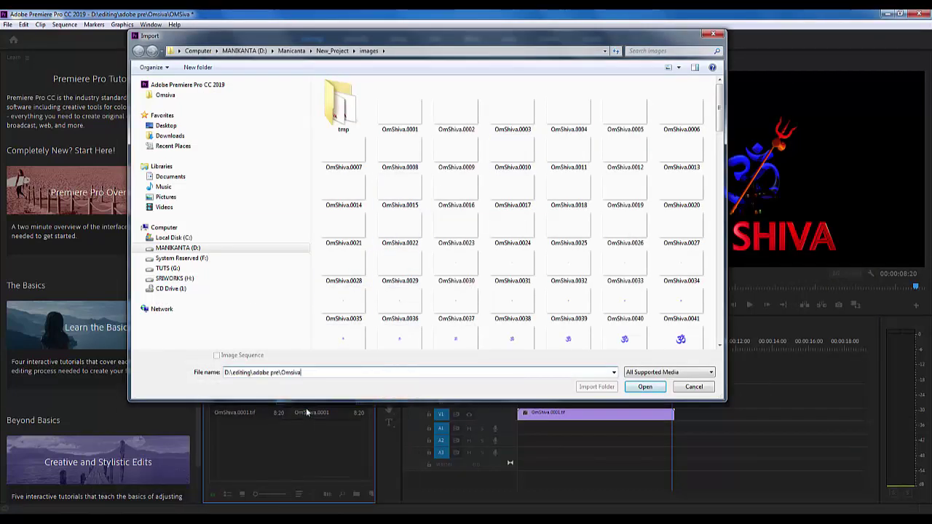
{"action": "left_click", "coordinate": [645, 386]}
- Import 02 Track 02.mp3, place it on track A1, and rewind to the sequence start
{"action": "left_click", "coordinate": [344, 95]}
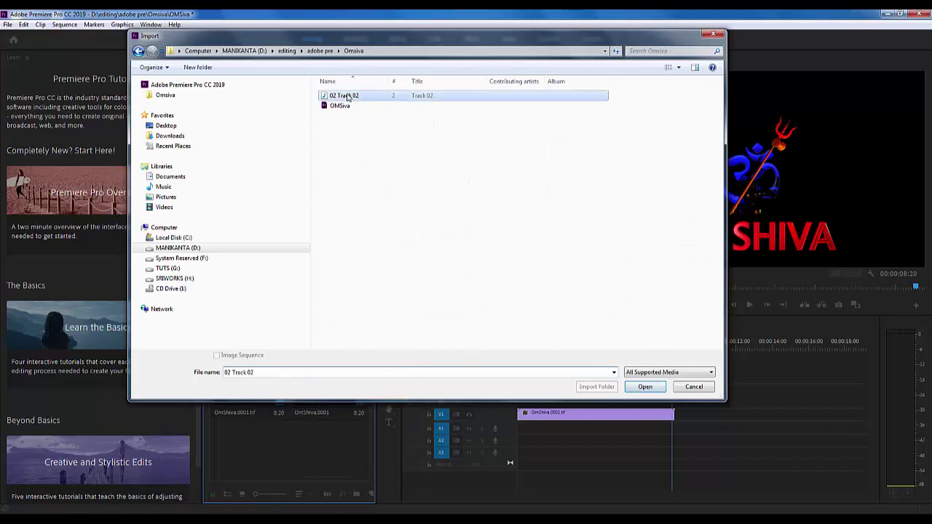
{"action": "left_click", "coordinate": [645, 387]}
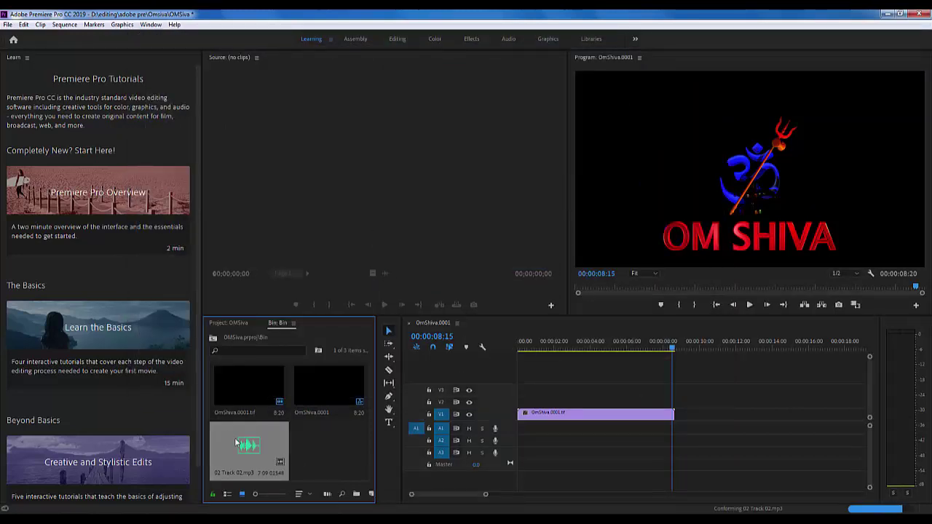
{"action": "mouse_move", "coordinate": [238, 443]}
{"action": "left_mouse_down"}
{"action": "mouse_move", "coordinate": [564, 439]}
{"action": "mouse_move", "coordinate": [524, 436]}
{"action": "left_mouse_up"}
{"action": "left_click_drag", "start_coordinate": [539, 350], "coordinate": [516, 351]}
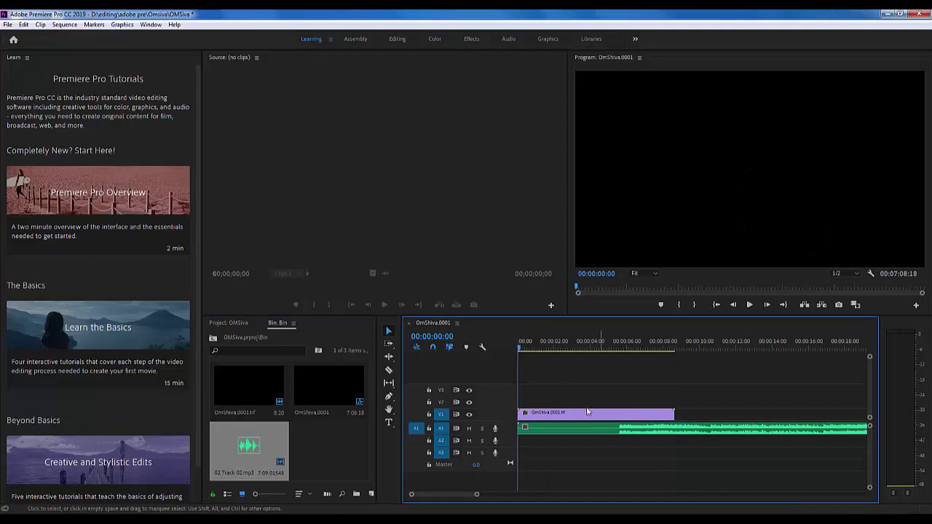
- Play the sequence from 00:00:06:05 to listen to the music
{"action": "left_click", "coordinate": [630, 347]}
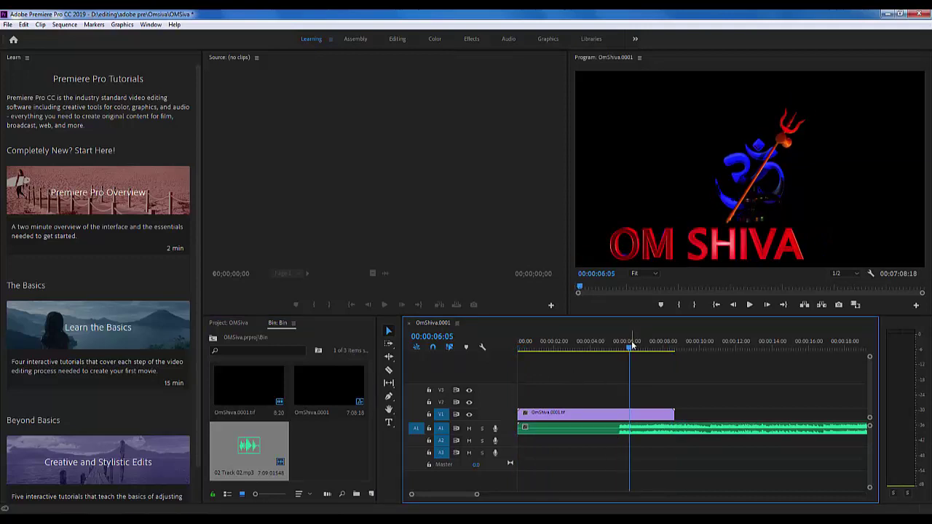
{"action": "key", "text": "space"}
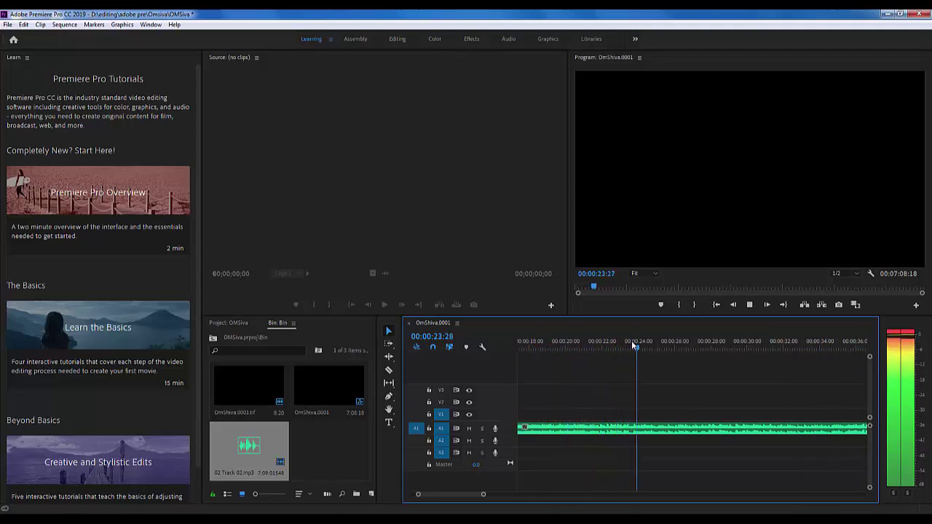
{"action": "key", "text": "space"}
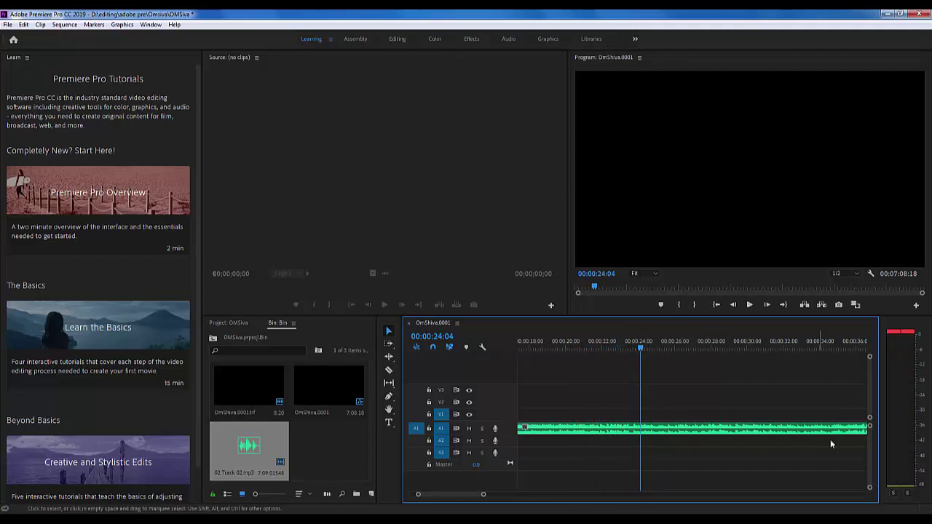
- Trim 7 seconds off the music's start and move the clip to 00:00 on A1
{"action": "left_click_drag", "start_coordinate": [466, 497], "coordinate": [459, 497]}
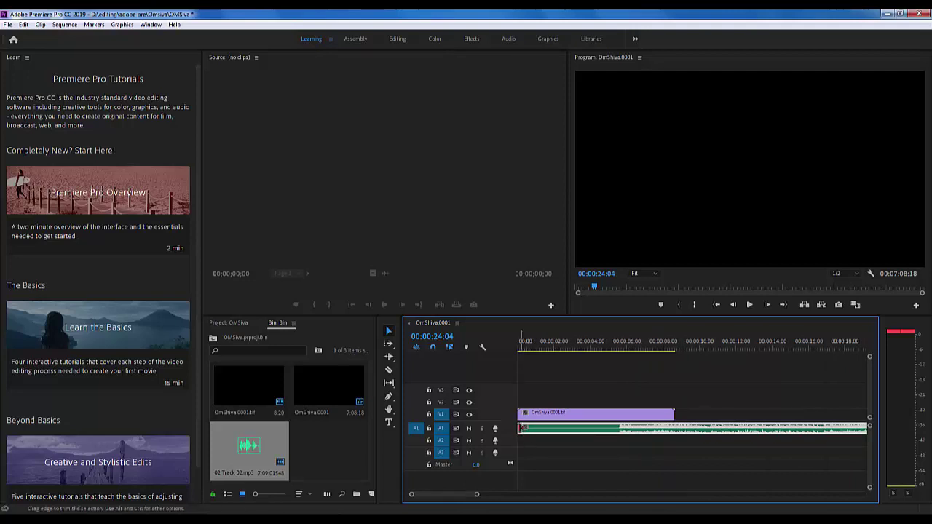
{"action": "left_click_drag", "start_coordinate": [522, 428], "coordinate": [648, 426]}
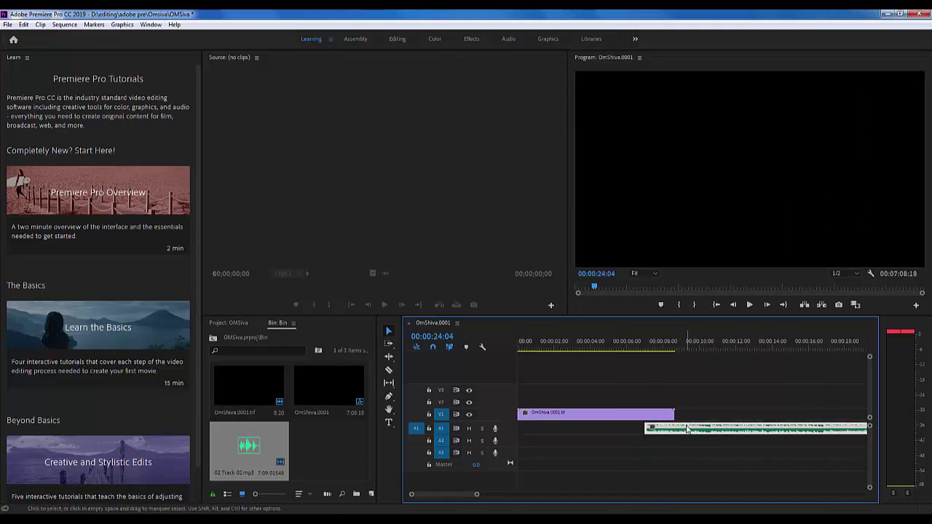
{"action": "left_click_drag", "start_coordinate": [703, 429], "coordinate": [564, 434]}
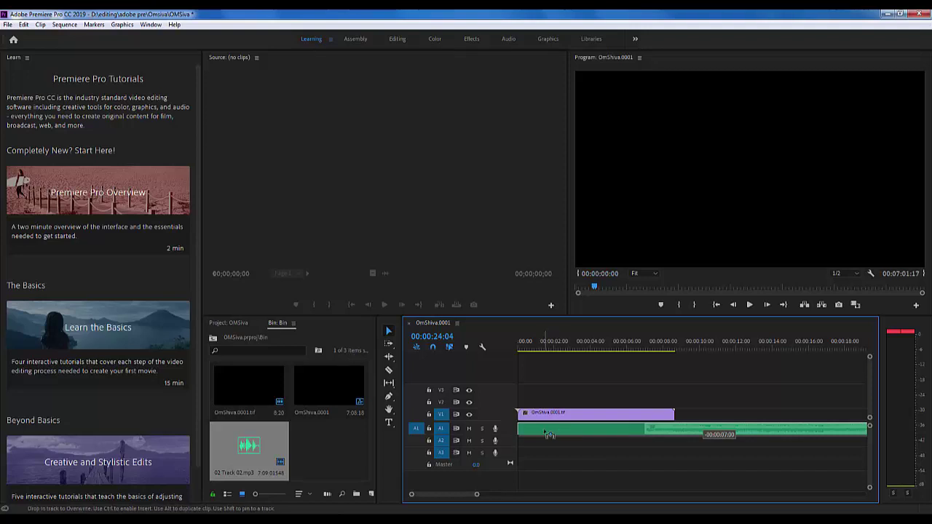
{"action": "left_click_drag", "start_coordinate": [542, 342], "coordinate": [506, 347]}
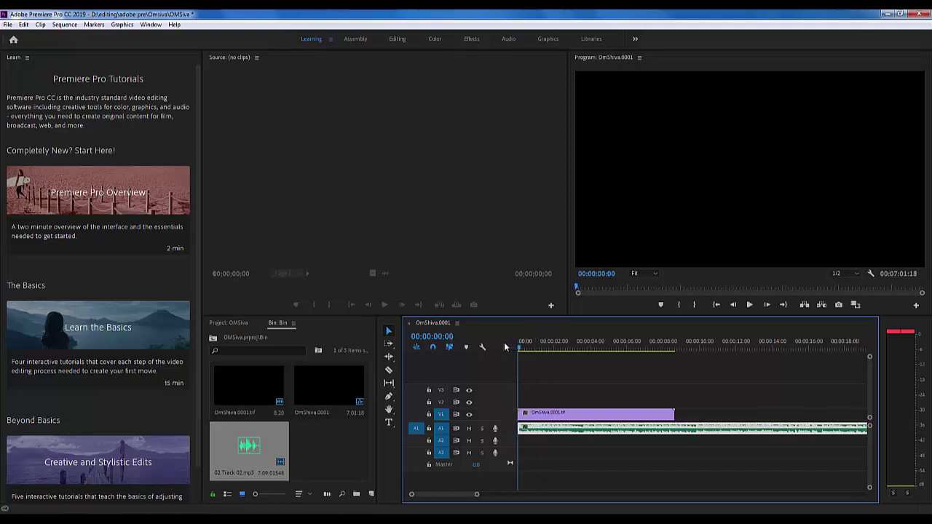
- Play back the new music timing and park the playhead at the video clip's end
{"action": "key", "text": "space"}
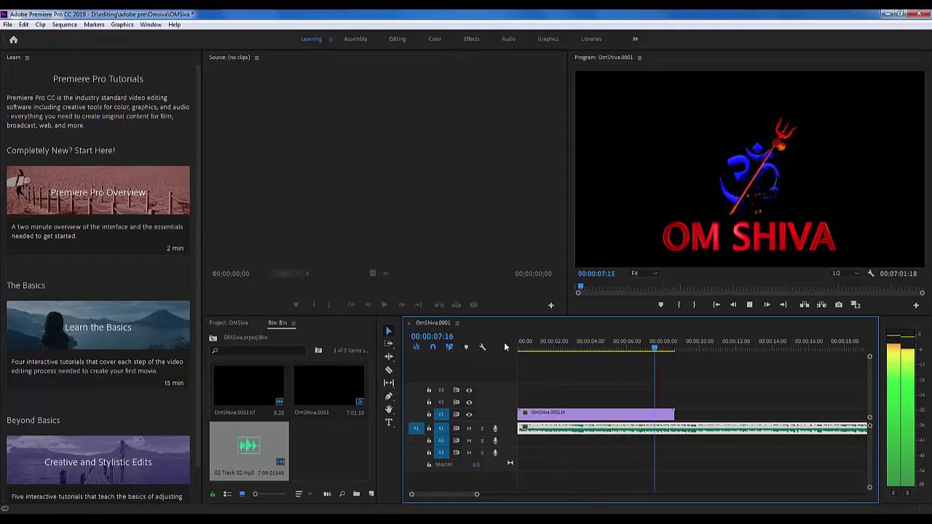
{"action": "key", "text": "space"}
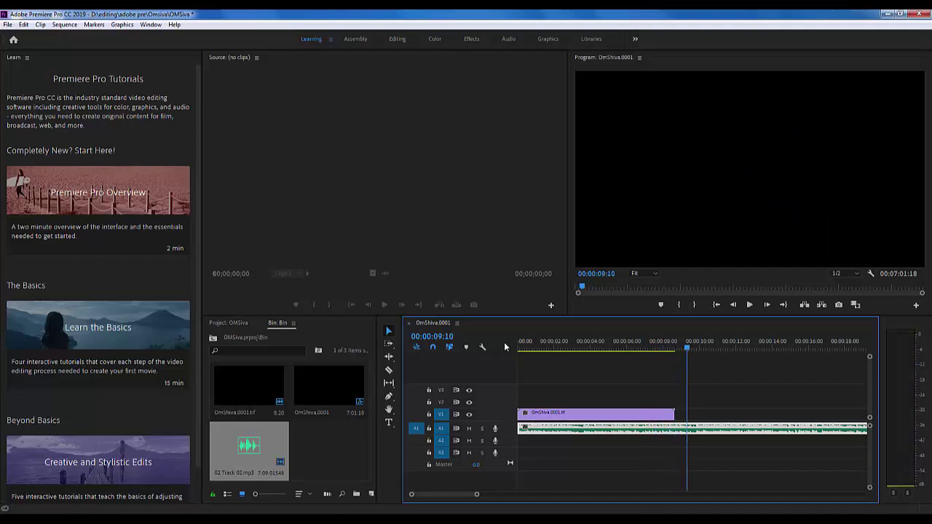
{"action": "left_click_drag", "start_coordinate": [687, 348], "coordinate": [676, 350]}
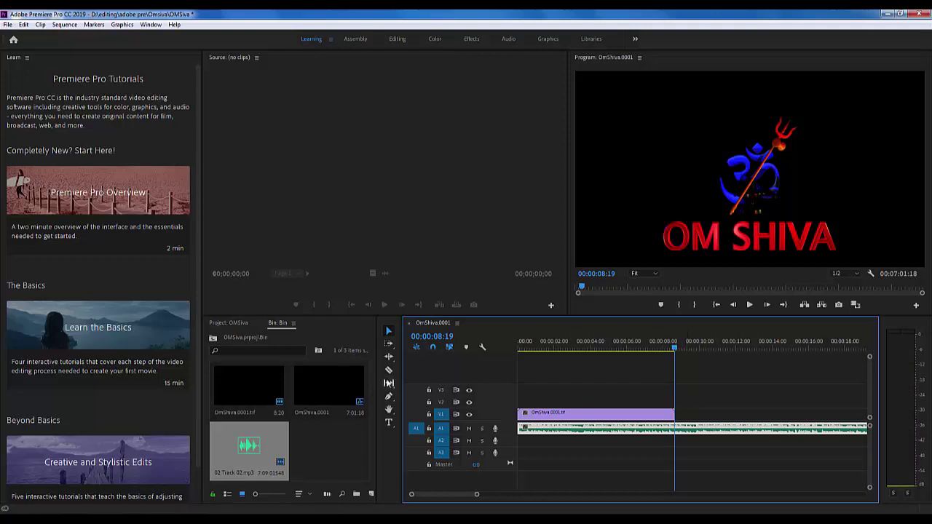
- Split the music at the video's end and delete the leftover part with the Razor tool
{"action": "left_click", "coordinate": [389, 369]}
{"action": "left_click", "coordinate": [683, 428]}
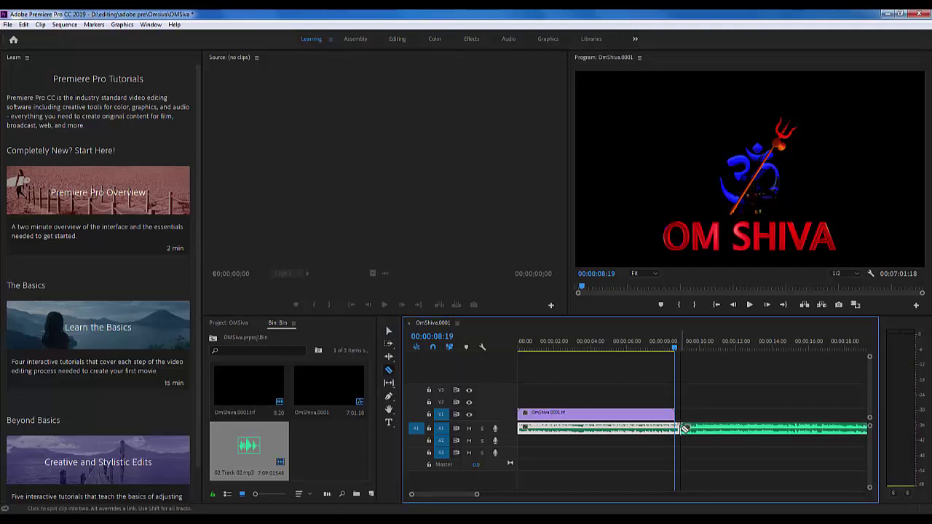
{"action": "left_click", "coordinate": [388, 331]}
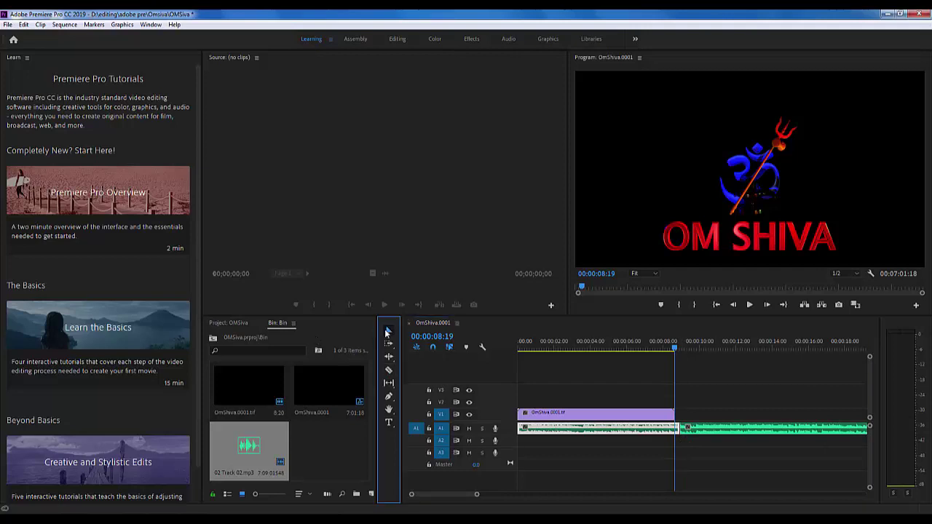
{"action": "left_click", "coordinate": [718, 430]}
{"action": "key", "text": "Delete"}
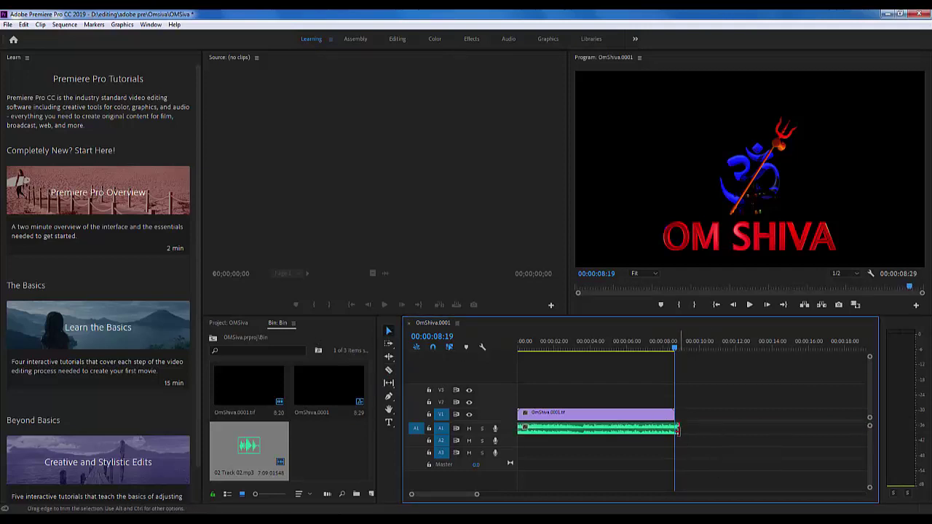
{"action": "left_click_drag", "start_coordinate": [677, 430], "coordinate": [673, 430]}
- Play the sequence from about one second in to check the trimmed music
{"action": "left_click_drag", "start_coordinate": [675, 348], "coordinate": [491, 354]}
{"action": "key", "text": "space"}
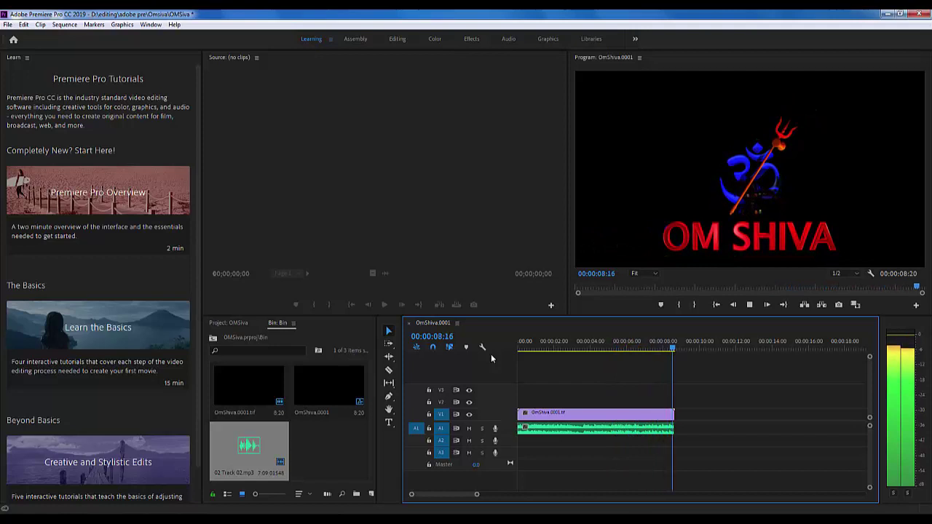
{"action": "mouse_move", "coordinate": [539, 350]}
{"action": "left_mouse_down"}
{"action": "mouse_move", "coordinate": [651, 337]}
{"action": "mouse_move", "coordinate": [543, 349]}
{"action": "left_mouse_up"}
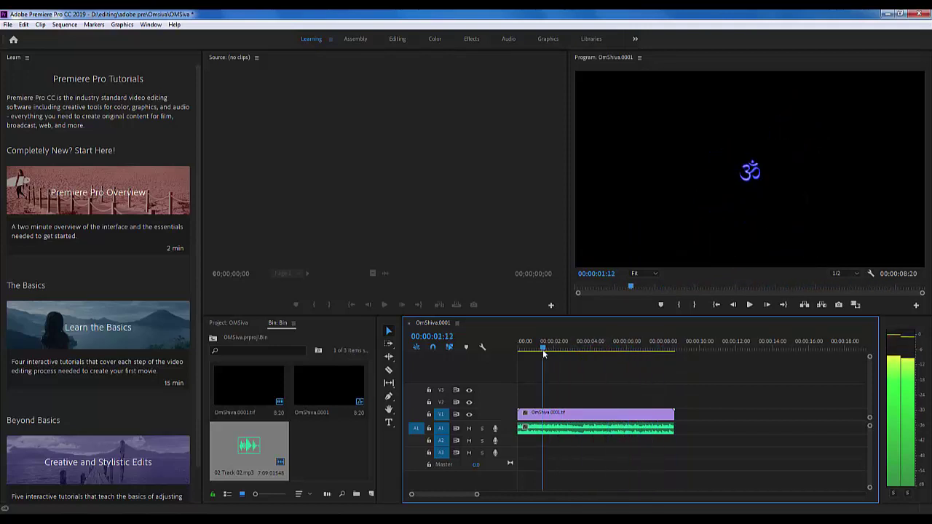
{"action": "key", "text": "space"}
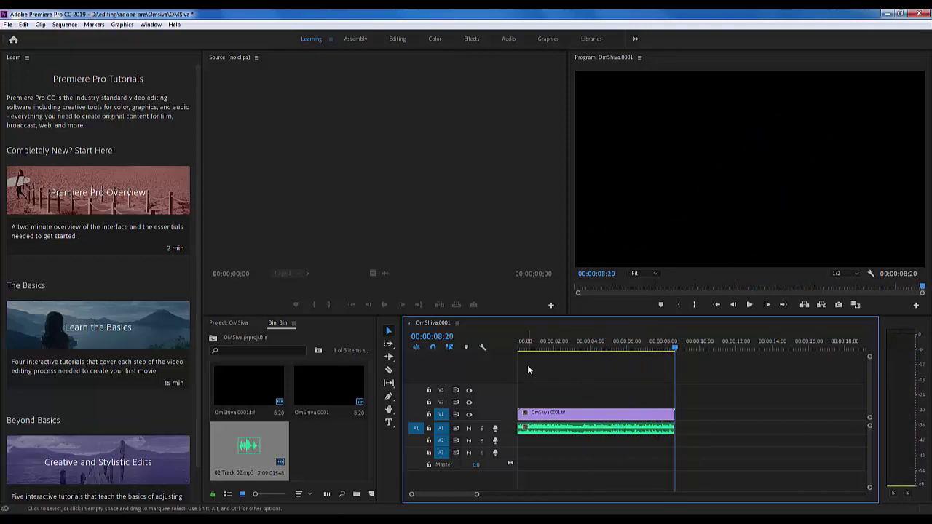
- Dismiss the project bin's New Item menu without creating anything
{"action": "right_click", "coordinate": [341, 455]}
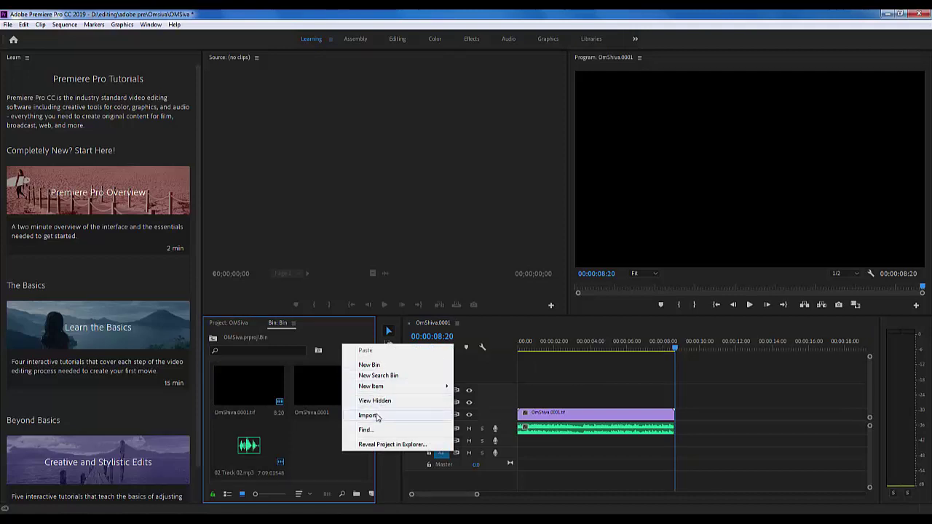
{"action": "mouse_move", "coordinate": [379, 387]}
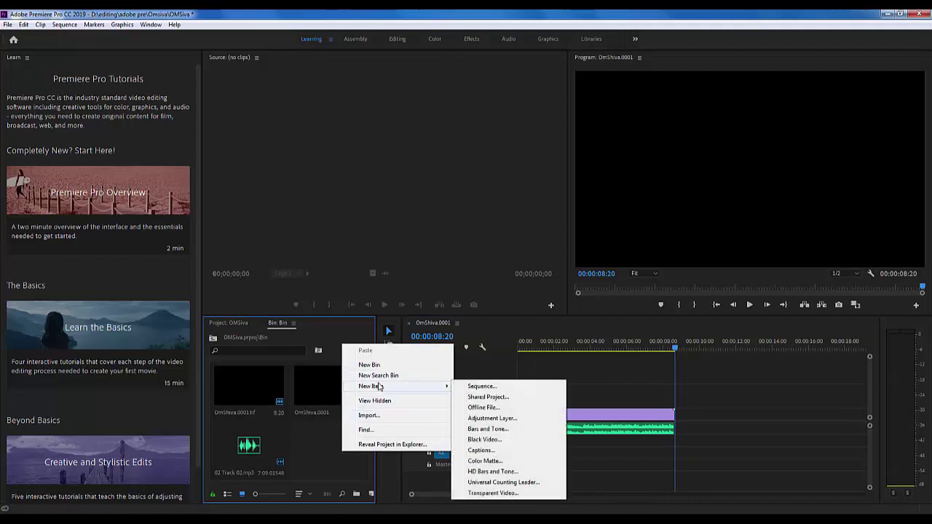
{"action": "left_click", "coordinate": [312, 445]}
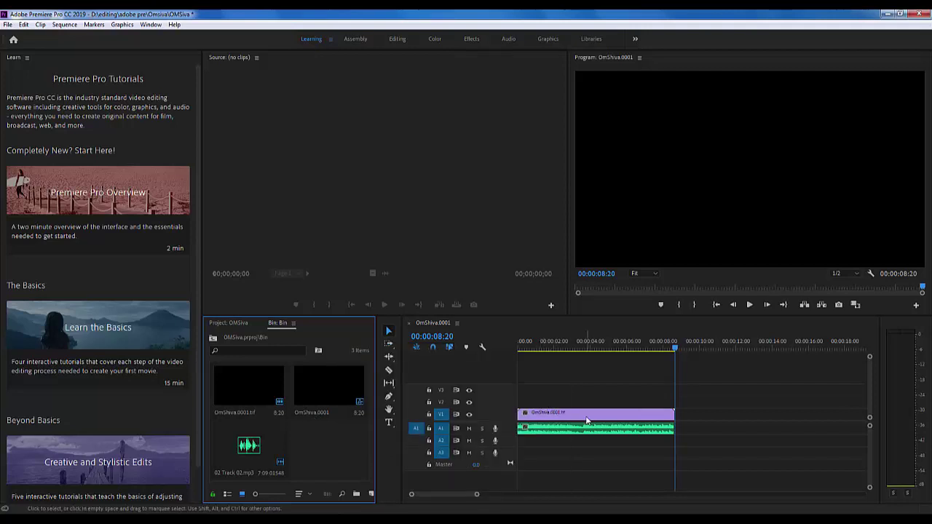
- Scrub to 00:00:04:19 and switch to the Effects workspace
{"action": "left_click", "coordinate": [598, 346]}
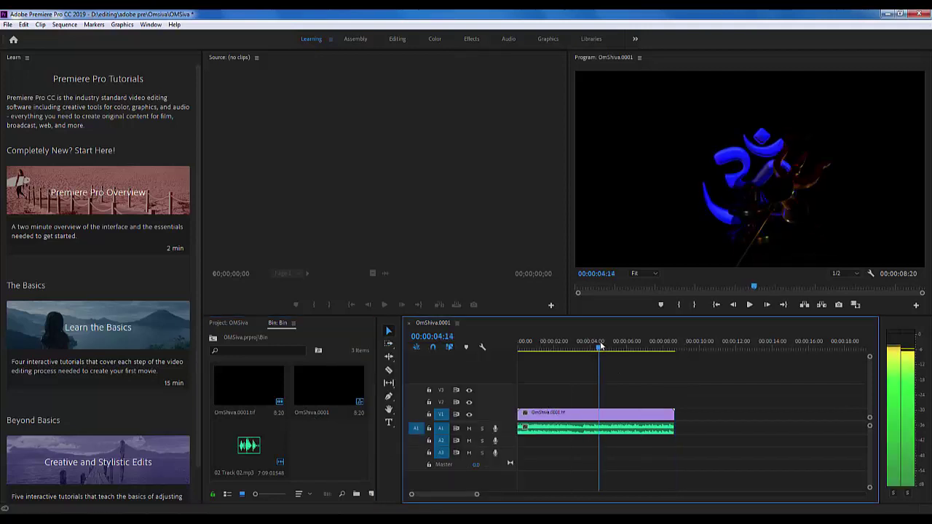
{"action": "left_click_drag", "start_coordinate": [600, 347], "coordinate": [602, 345]}
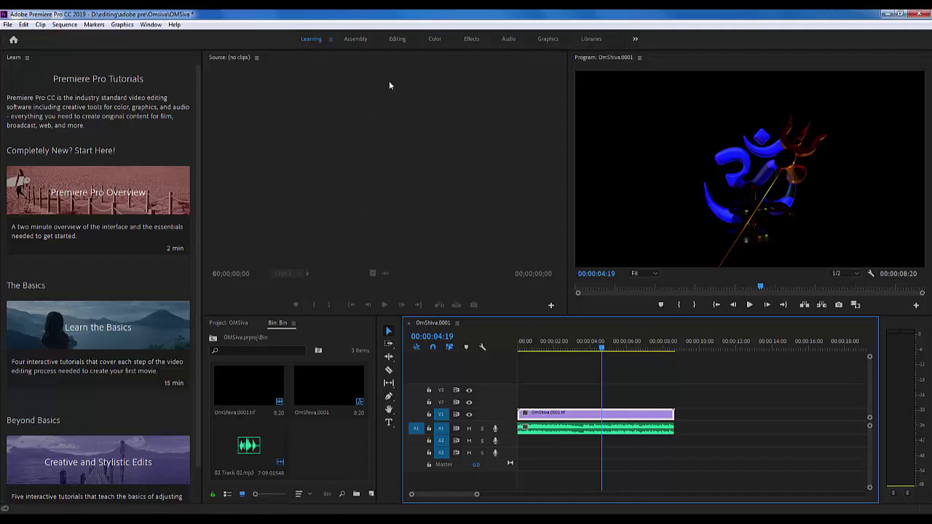
{"action": "left_click", "coordinate": [466, 41]}
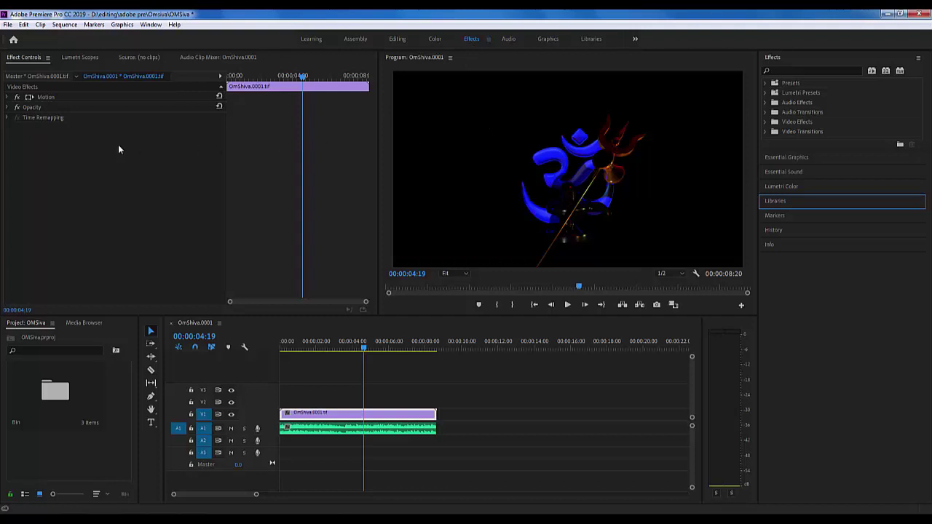
- Expand and collapse the Opacity and Motion settings in Effect Controls
{"action": "left_click", "coordinate": [8, 107]}
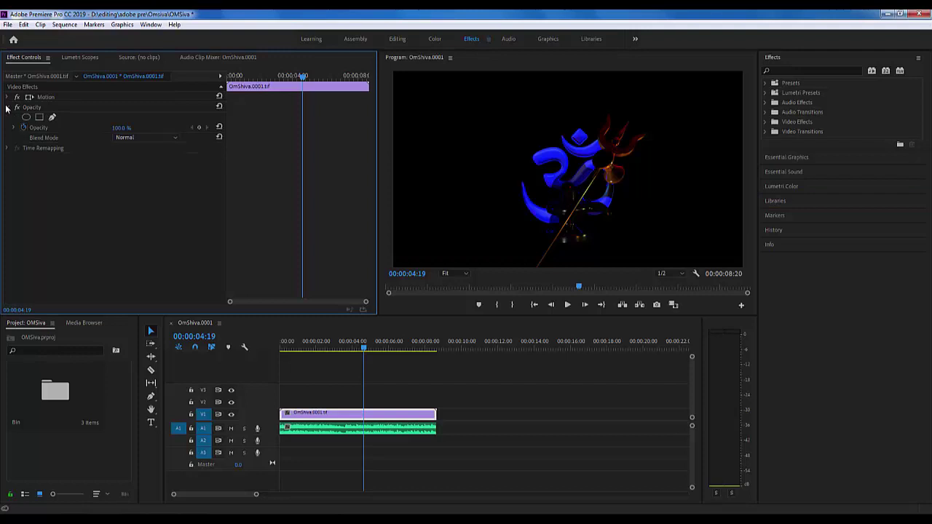
{"action": "left_click", "coordinate": [8, 107]}
{"action": "left_click", "coordinate": [8, 96]}
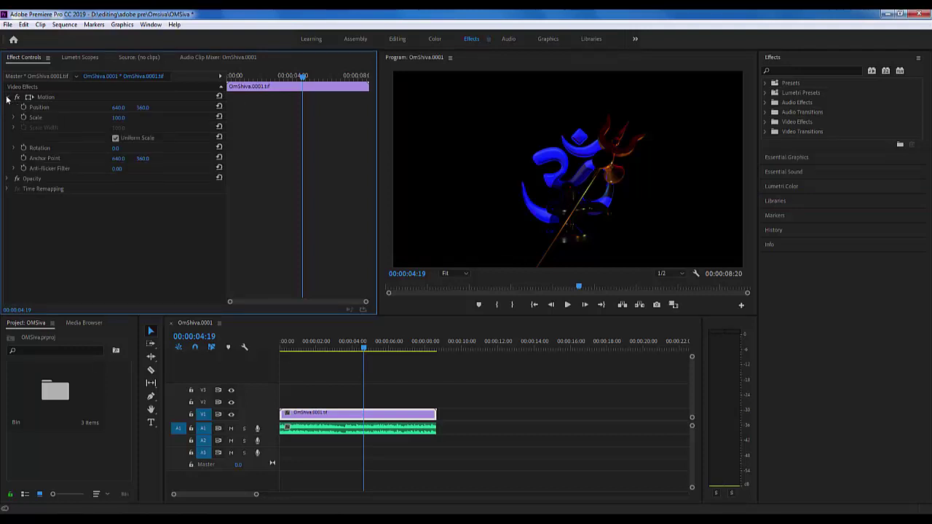
{"action": "left_click", "coordinate": [7, 96]}
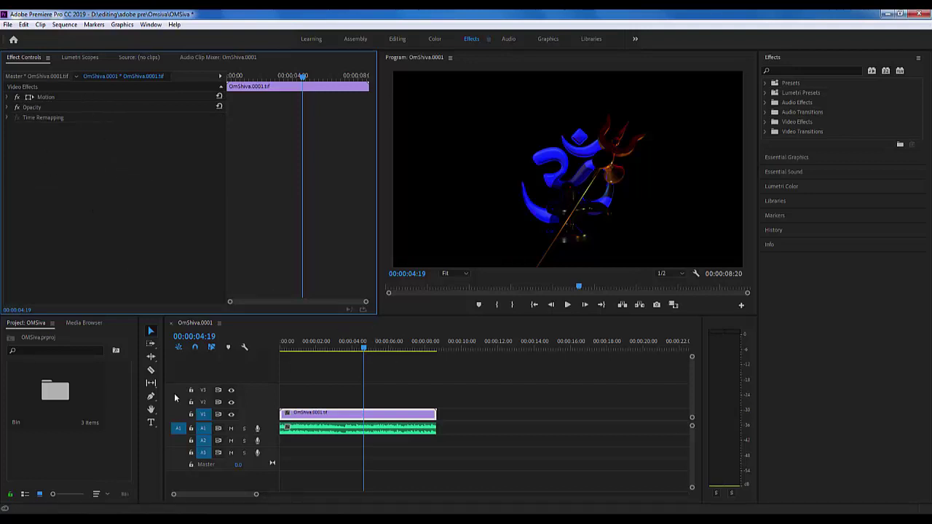
- Browse the Sequence, Markers and Graphics menus across to File > New
{"action": "left_click", "coordinate": [80, 454]}
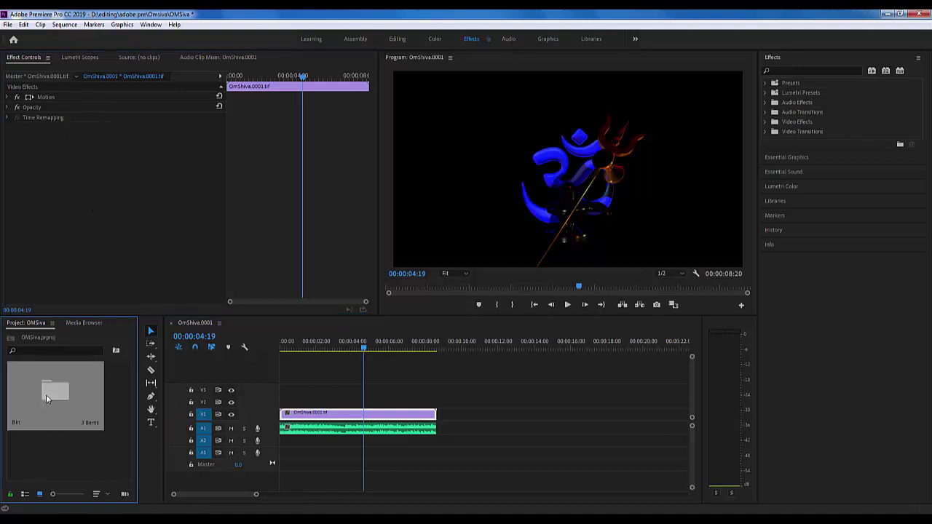
{"action": "left_click", "coordinate": [64, 24]}
{"action": "mouse_move", "coordinate": [93, 26]}
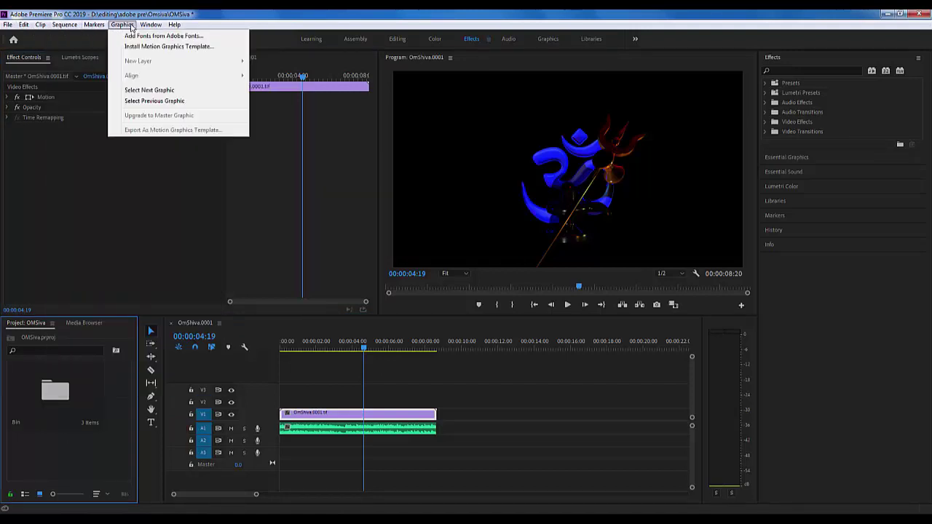
{"action": "mouse_move", "coordinate": [38, 26]}
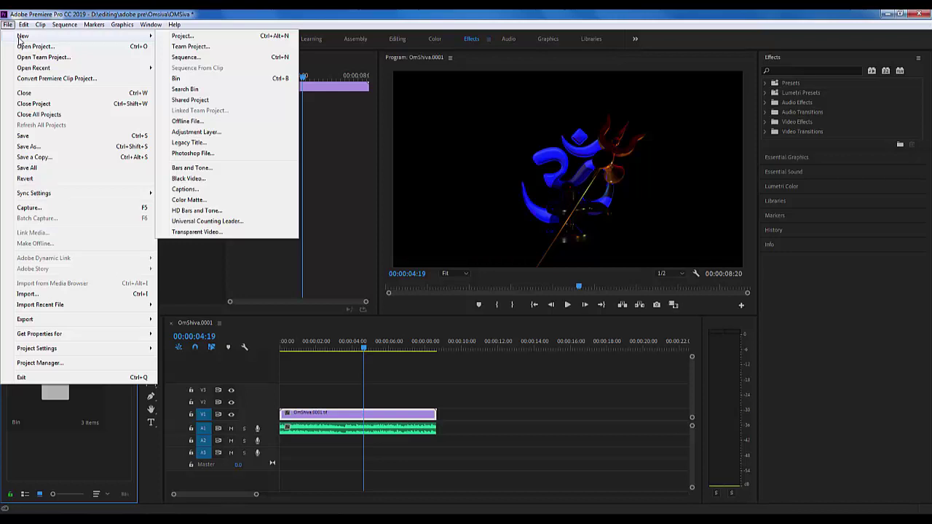
- Start a new Color Matte from the bin's New Item menu, then cancel it
{"action": "left_click", "coordinate": [93, 448]}
{"action": "right_click", "coordinate": [92, 445]}
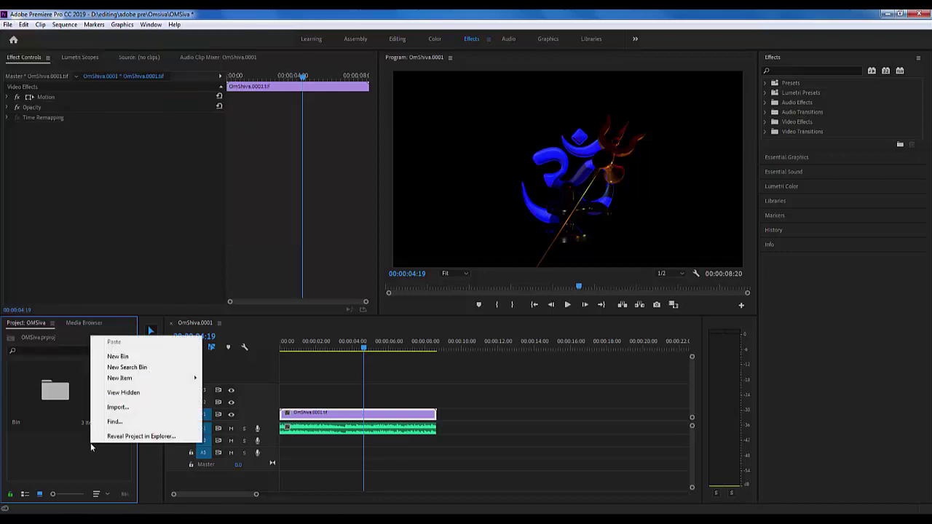
{"action": "mouse_move", "coordinate": [133, 378]}
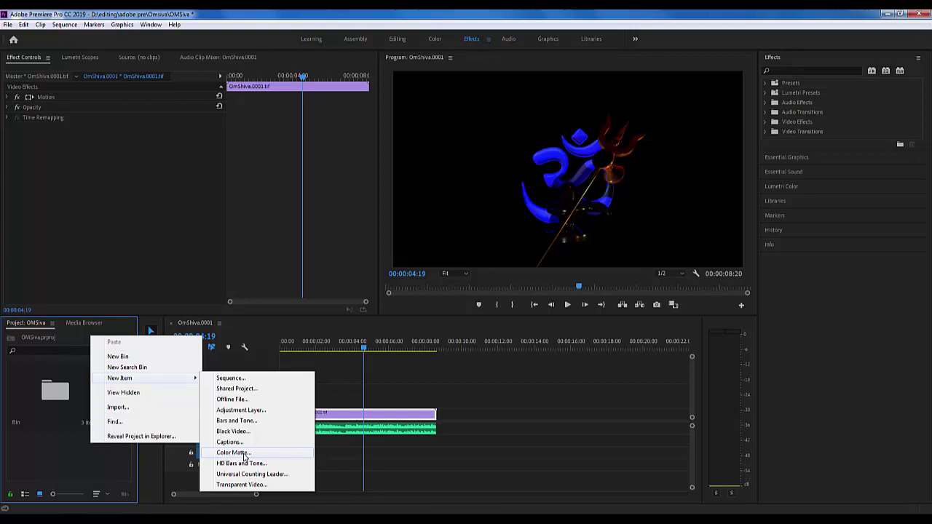
{"action": "left_click", "coordinate": [245, 453]}
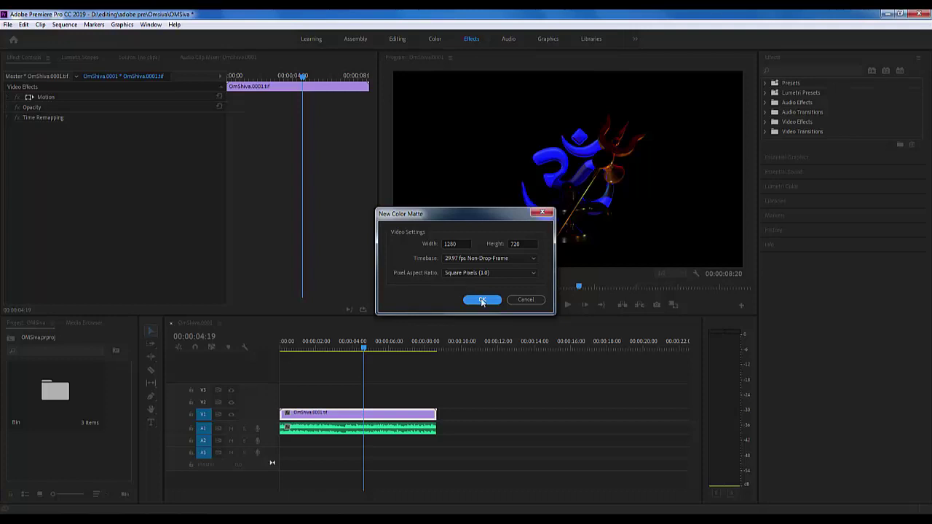
{"action": "left_click", "coordinate": [527, 301]}
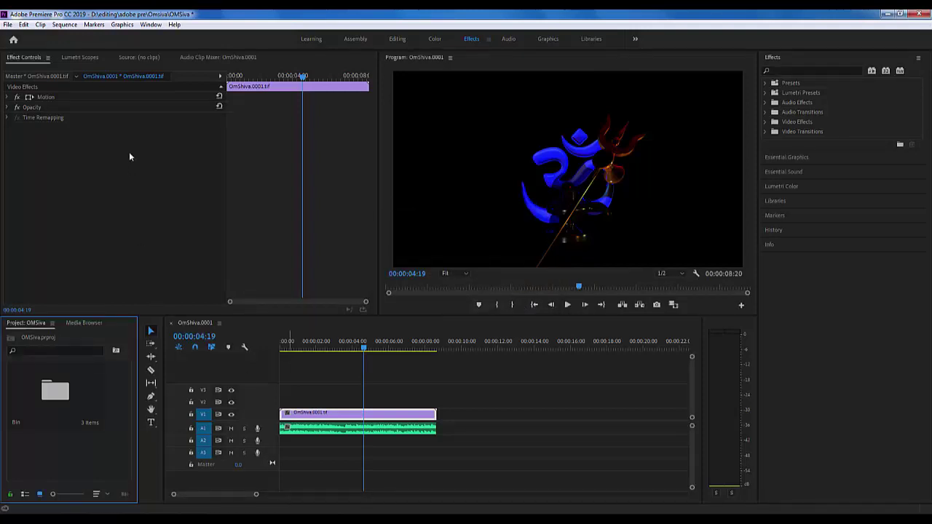
{"action": "left_click", "coordinate": [40, 25]}
- Open the Bin folder in the Project panel, then glance through the Sequence and File menus
{"action": "left_click", "coordinate": [63, 436]}
{"action": "left_click", "coordinate": [41, 25]}
{"action": "left_click", "coordinate": [54, 393]}
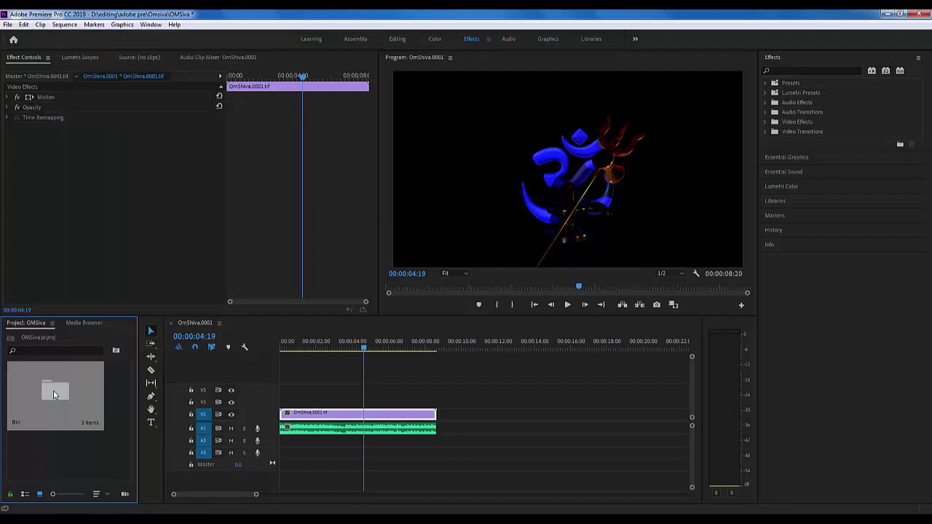
{"action": "double_click", "coordinate": [54, 394]}
{"action": "left_click", "coordinate": [316, 395]}
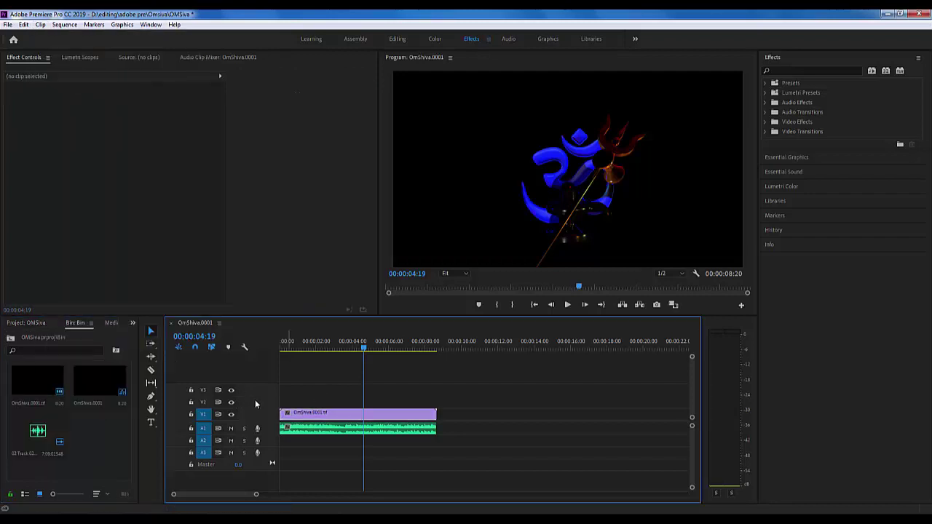
{"action": "left_click", "coordinate": [75, 25]}
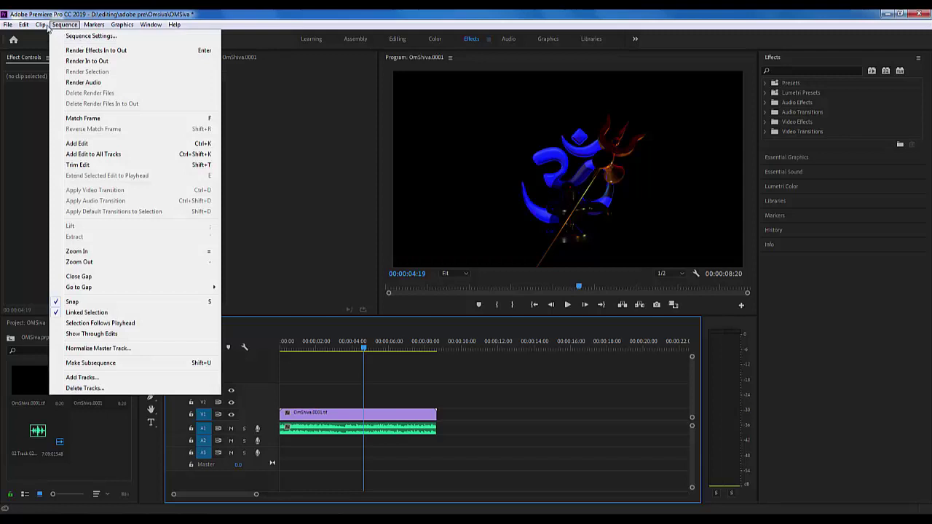
{"action": "mouse_move", "coordinate": [40, 27]}
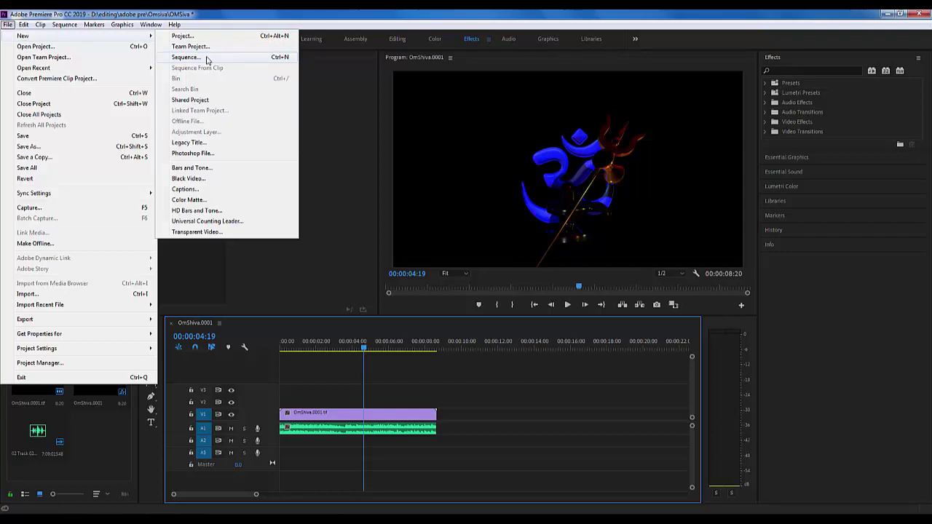
- Import Chrysanthemum.jpg from Pictures > Sample Pictures using the bin's Import command
{"action": "left_click", "coordinate": [92, 452]}
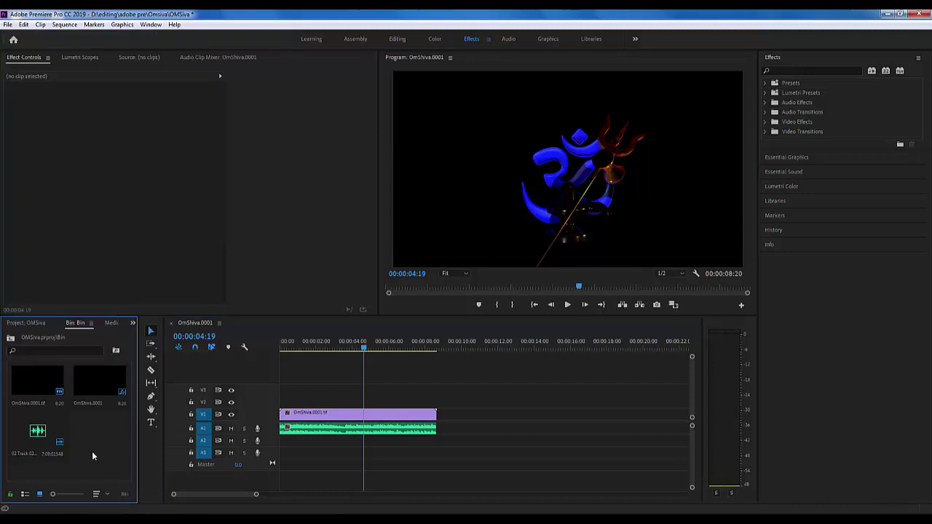
{"action": "right_click", "coordinate": [92, 447]}
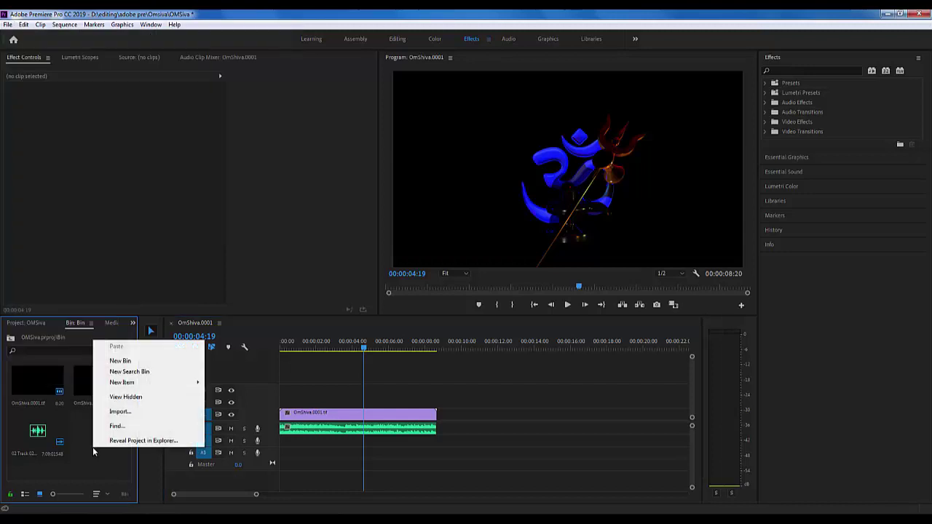
{"action": "left_click", "coordinate": [120, 412]}
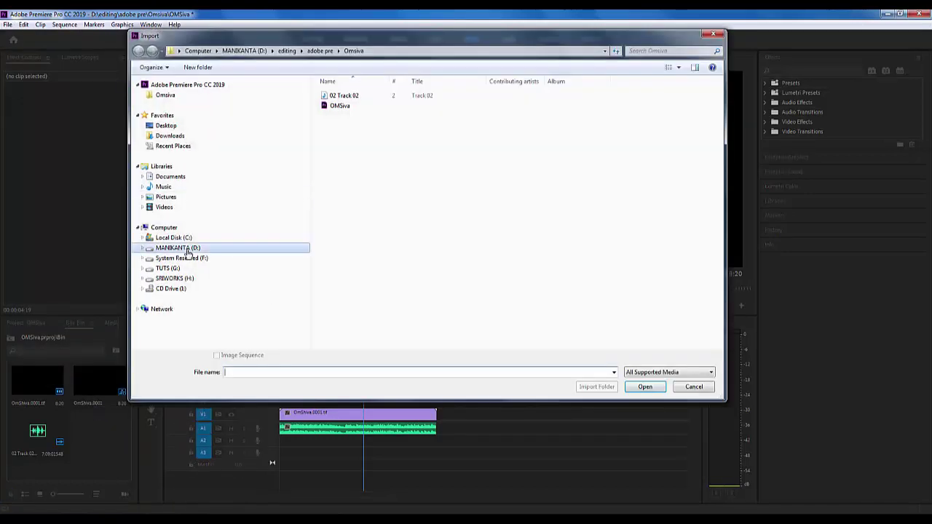
{"action": "left_click", "coordinate": [187, 238]}
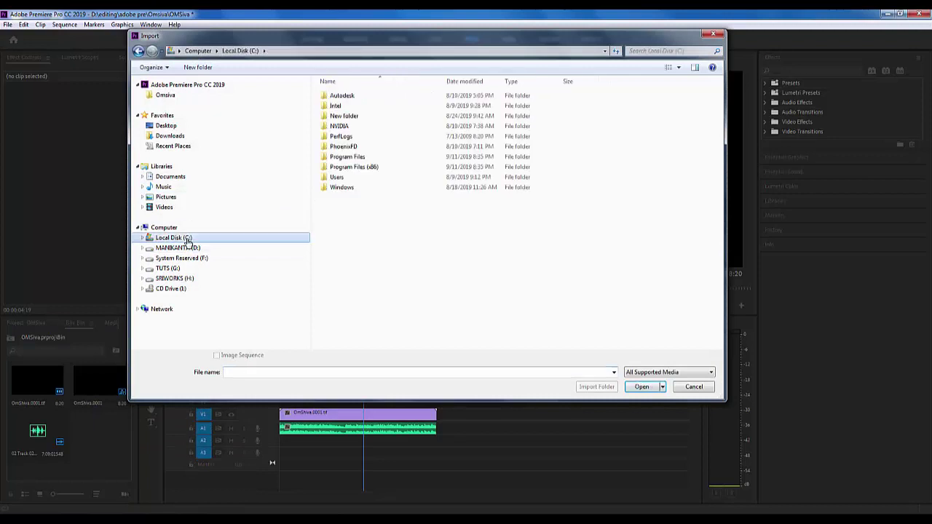
{"action": "left_click", "coordinate": [166, 127]}
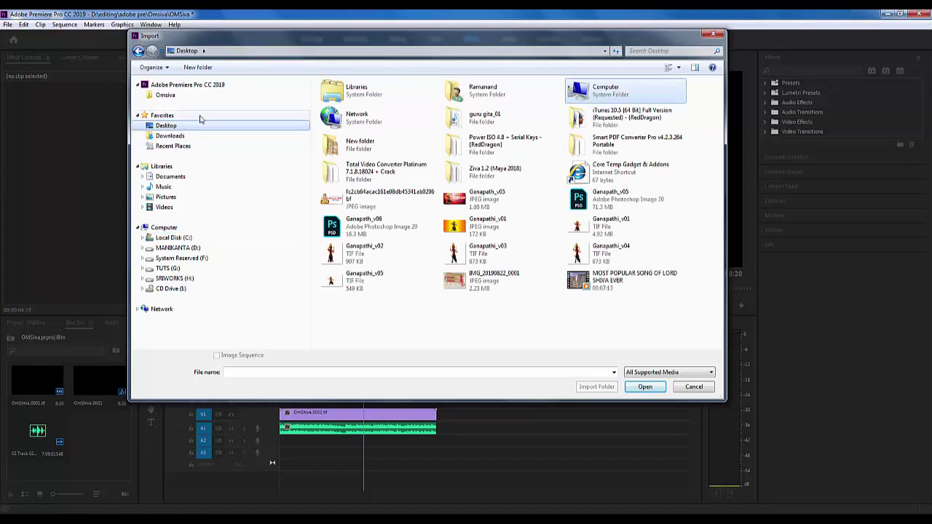
{"action": "left_click", "coordinate": [184, 136]}
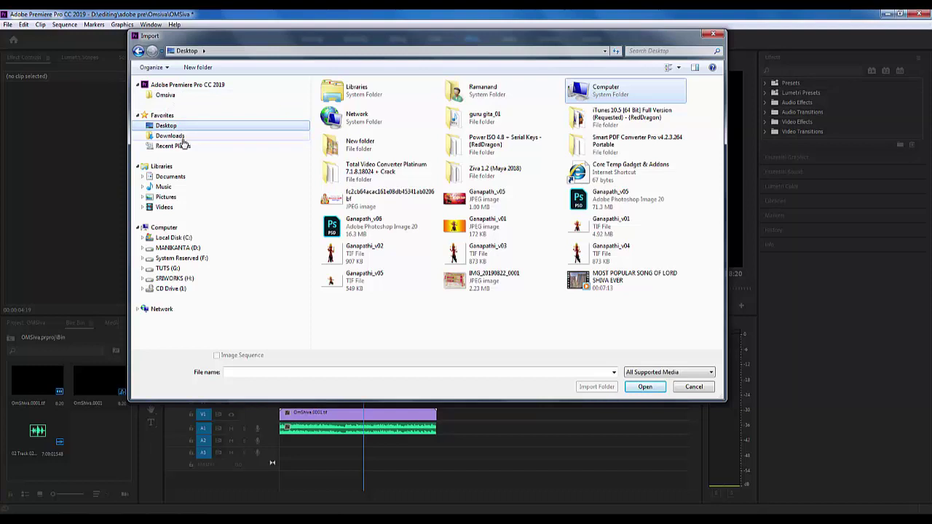
{"action": "left_click", "coordinate": [175, 196]}
{"action": "double_click", "coordinate": [339, 140]}
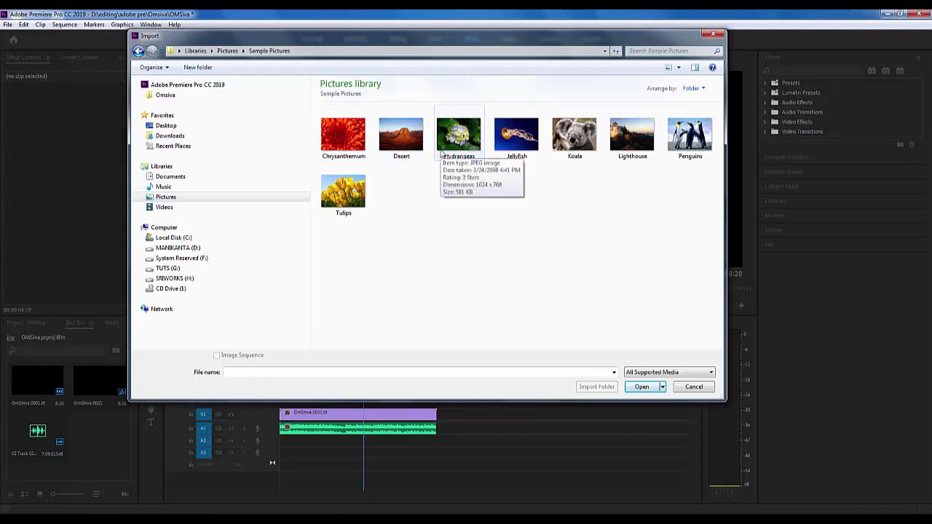
{"action": "left_click", "coordinate": [349, 141]}
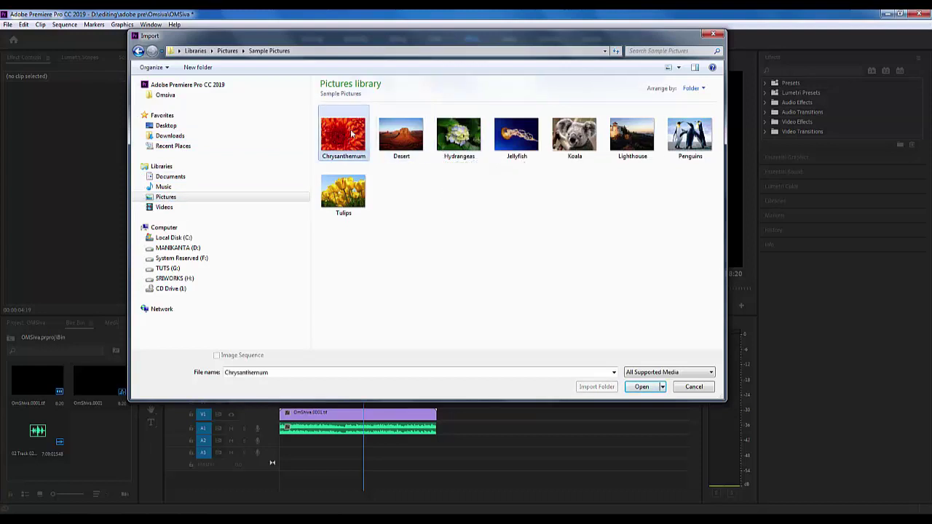
{"action": "left_click", "coordinate": [643, 387]}
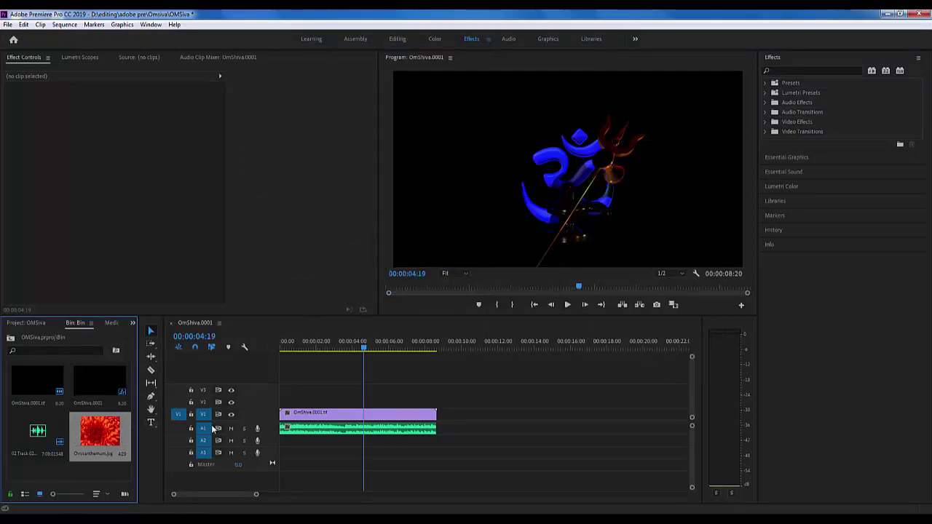
- Move the OmShiva clip to V2 and stretch Chrysanthemum.jpg on V1 across the animation
{"action": "left_click_drag", "start_coordinate": [371, 414], "coordinate": [371, 402]}
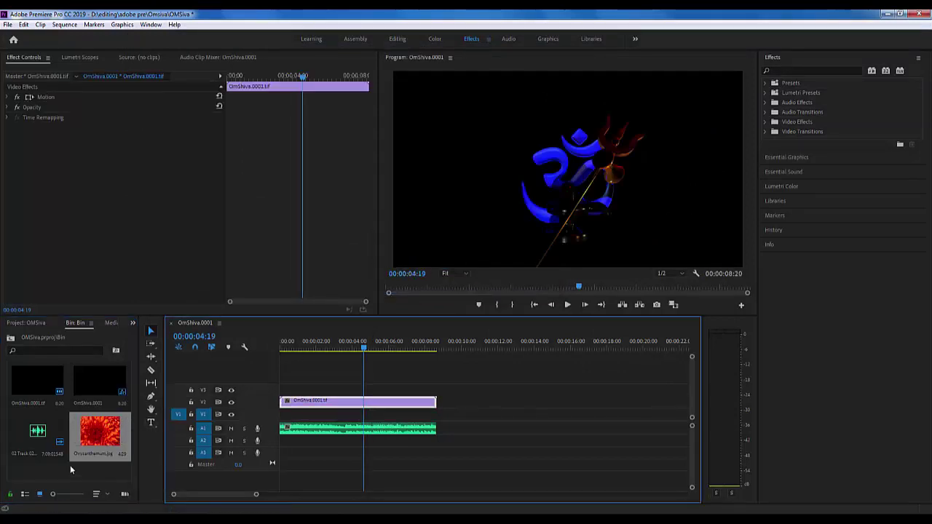
{"action": "left_click_drag", "start_coordinate": [91, 445], "coordinate": [306, 426]}
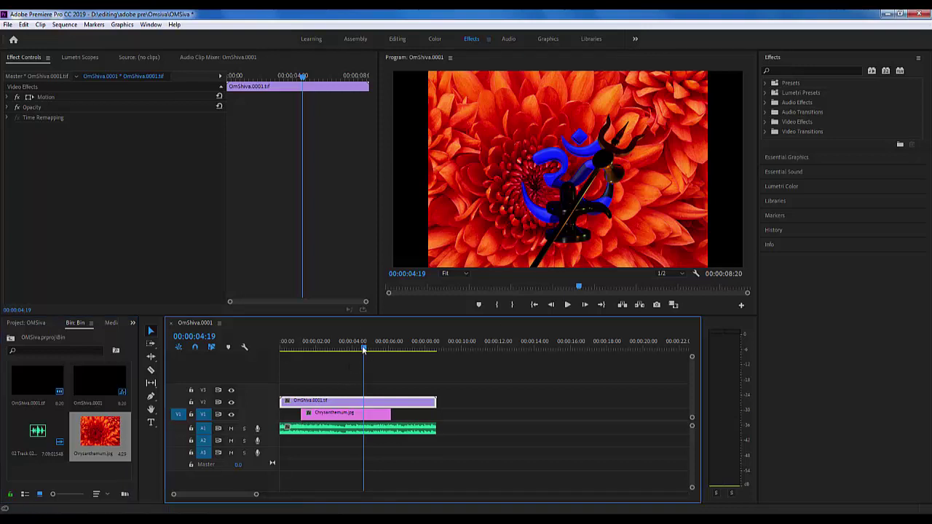
{"action": "left_click_drag", "start_coordinate": [363, 349], "coordinate": [314, 355]}
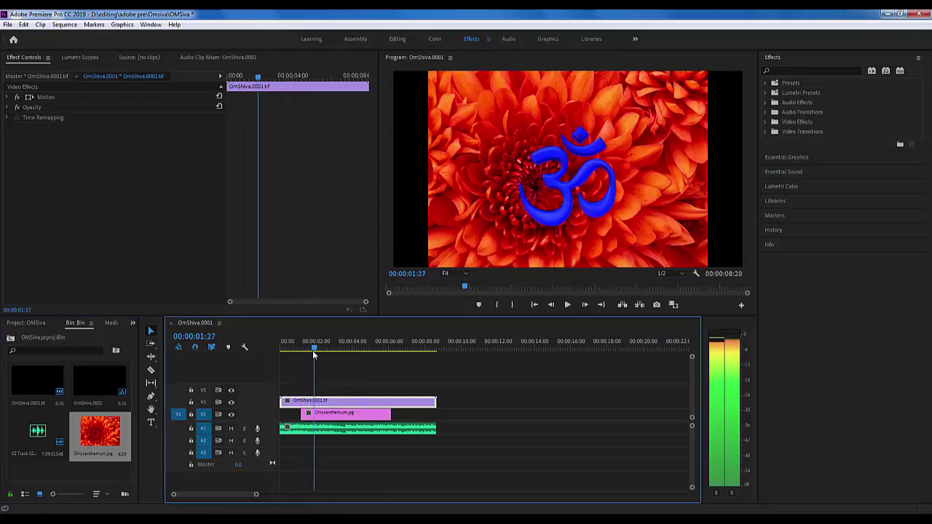
{"action": "left_click_drag", "start_coordinate": [301, 414], "coordinate": [281, 415]}
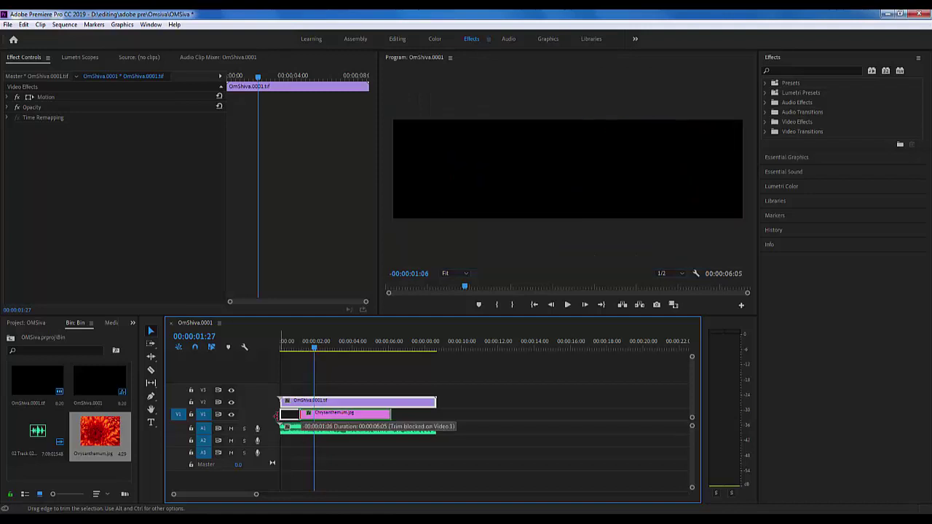
{"action": "left_click_drag", "start_coordinate": [391, 415], "coordinate": [435, 414]}
{"action": "mouse_move", "coordinate": [313, 347]}
{"action": "left_mouse_down"}
{"action": "mouse_move", "coordinate": [404, 346]}
{"action": "mouse_move", "coordinate": [357, 348]}
{"action": "mouse_move", "coordinate": [372, 348]}
{"action": "left_mouse_up"}
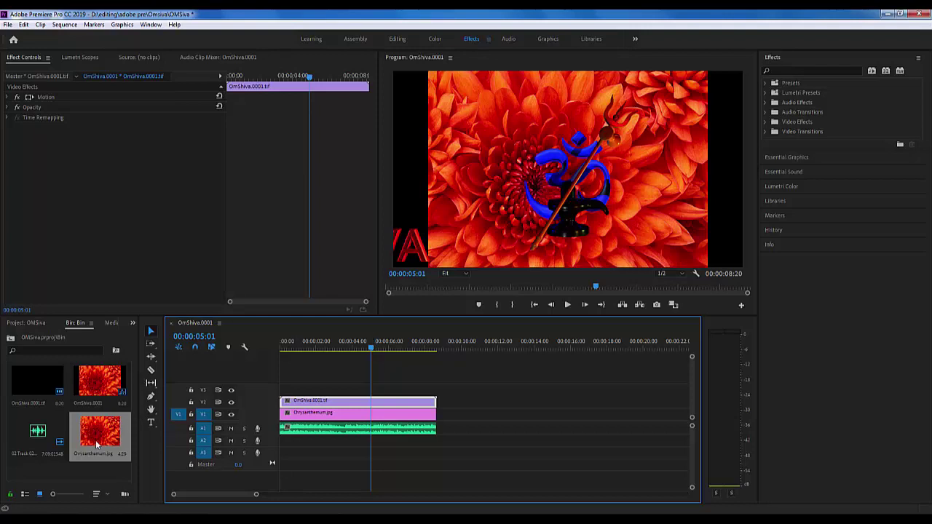
- Delete Chrysanthemum.jpg from the V1 timeline track and from the bin
{"action": "left_click", "coordinate": [346, 417]}
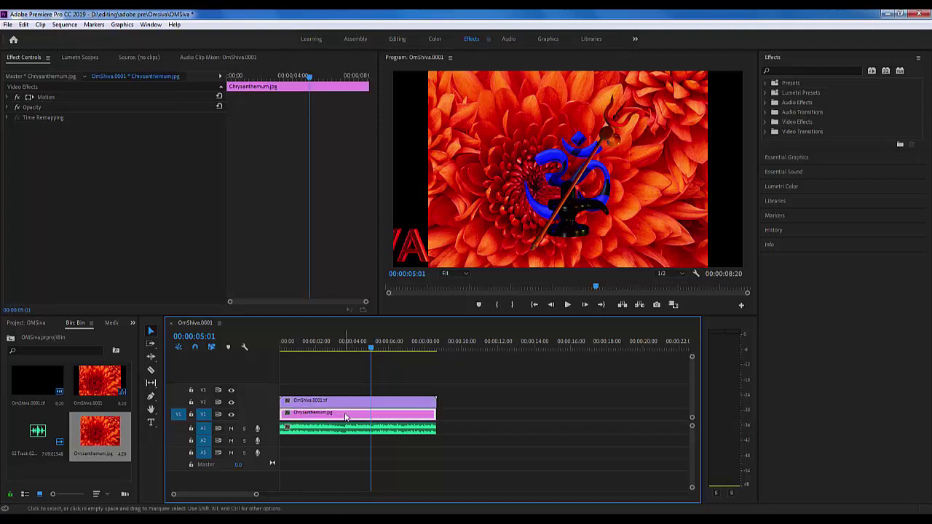
{"action": "key", "text": "Delete"}
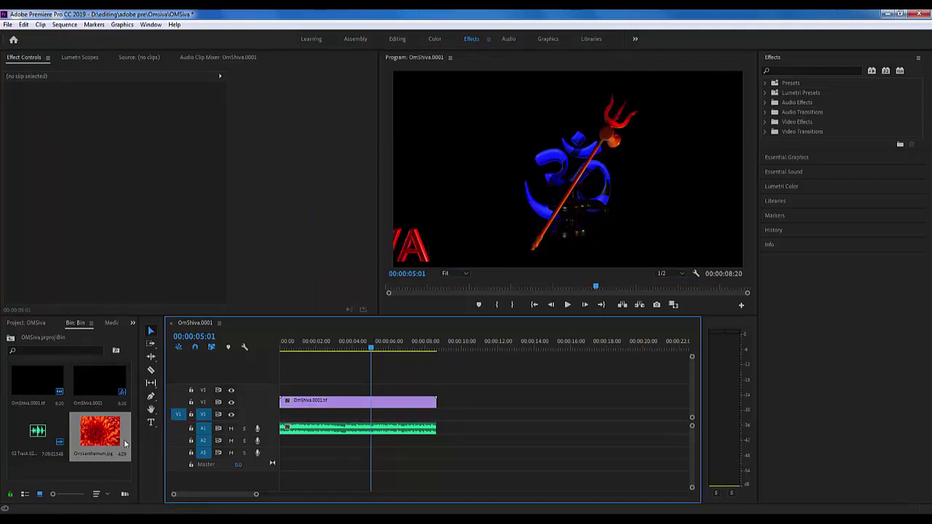
{"action": "left_click", "coordinate": [111, 441]}
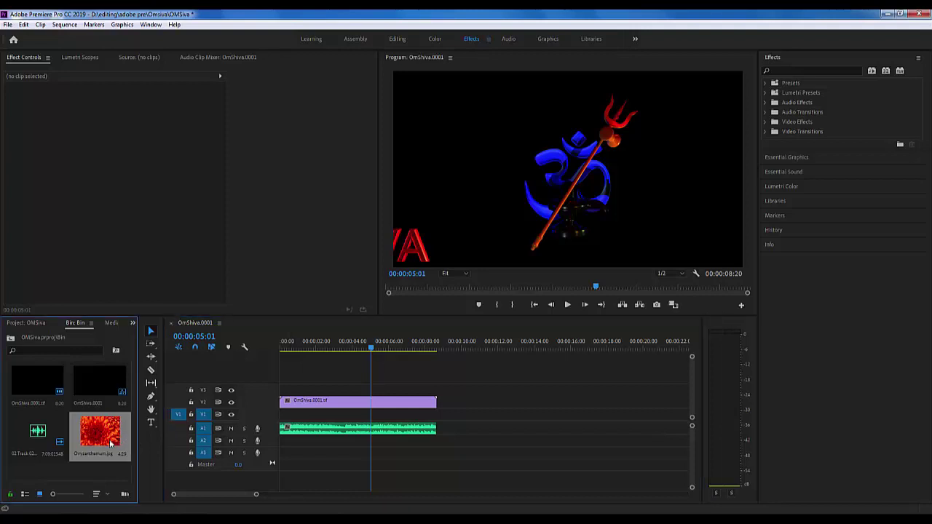
{"action": "key", "text": "Delete"}
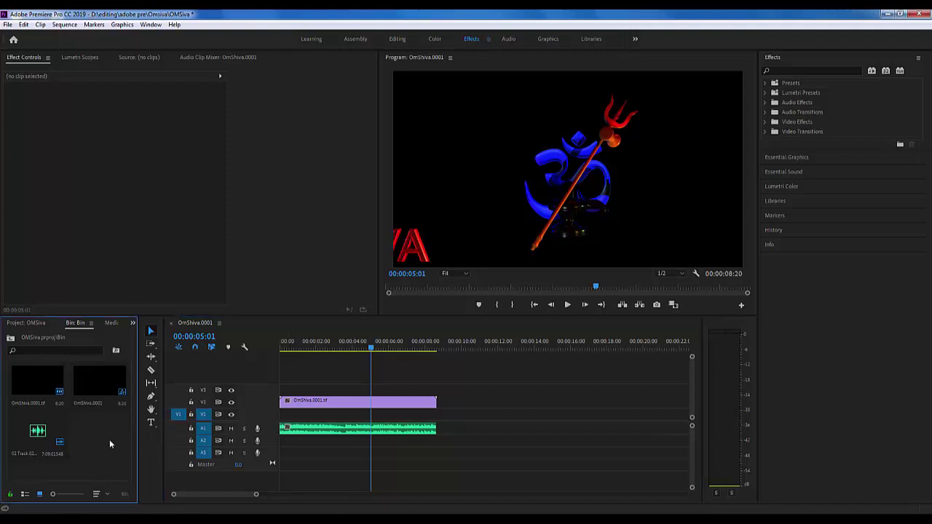
- Switch to Windows Explorer and browse the D: and H: drives
{"action": "key", "text": "alt+Tab"}
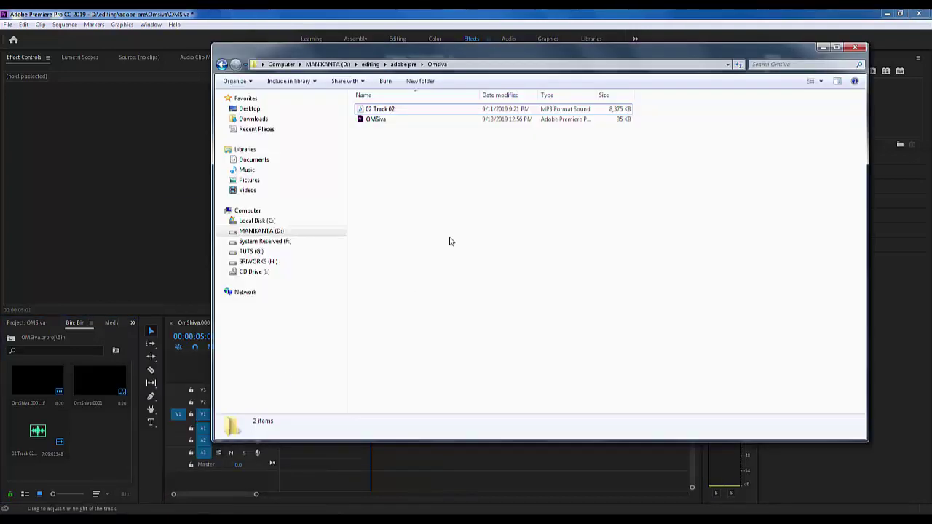
{"action": "left_click", "coordinate": [256, 231]}
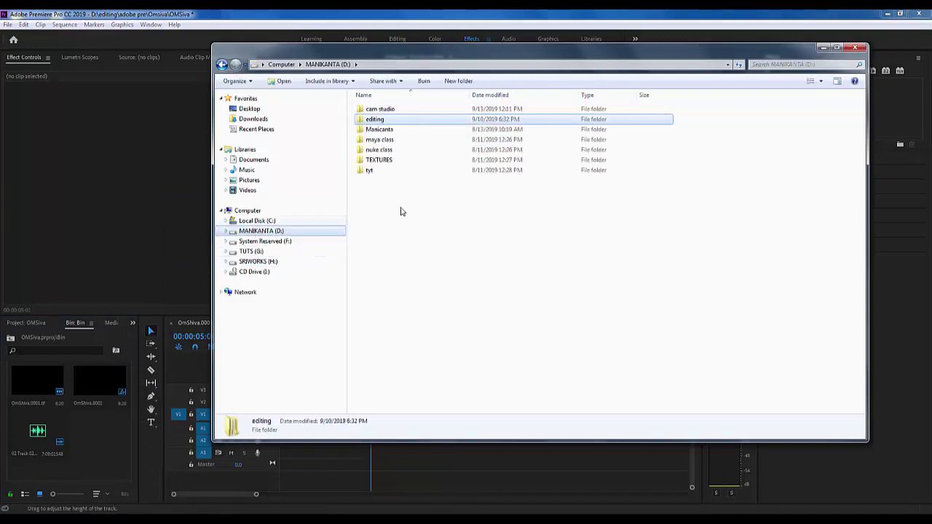
{"action": "left_click", "coordinate": [259, 264]}
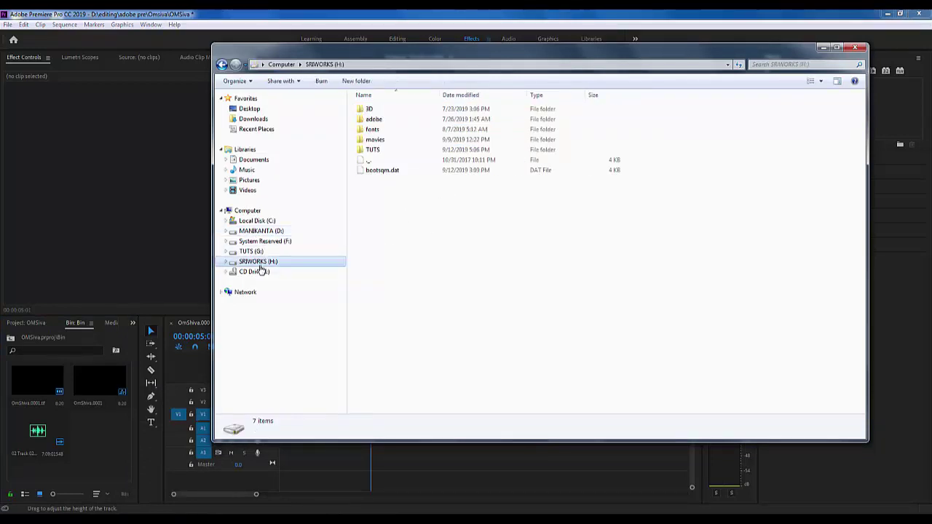
{"action": "left_click", "coordinate": [277, 231]}
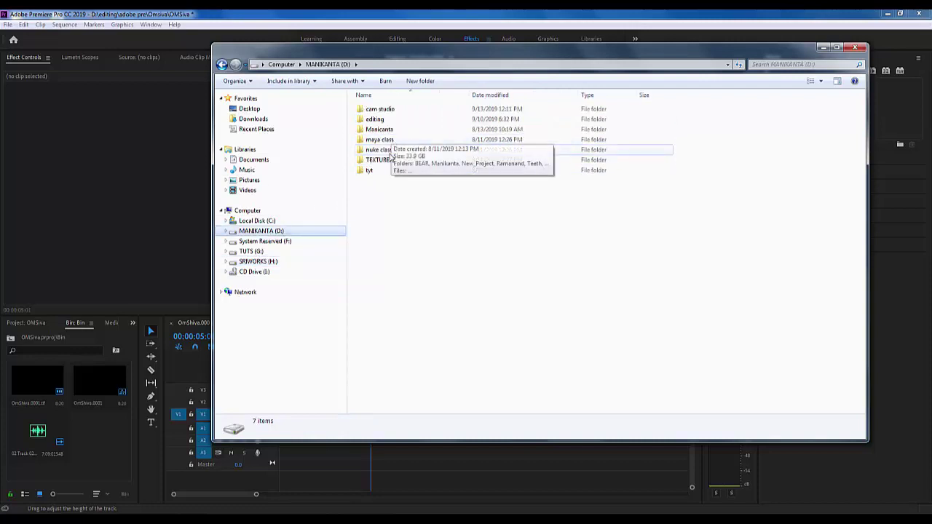
{"action": "left_click", "coordinate": [275, 262]}
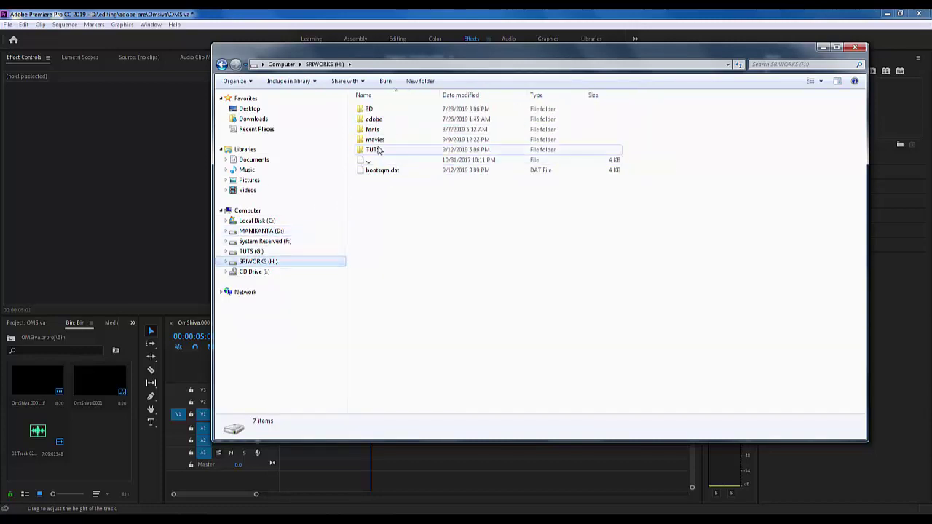
- Browse 3D > Maya > varanasi_sadhus_Project > sourceimages > BULL for a Himalaya image
{"action": "double_click", "coordinate": [369, 109]}
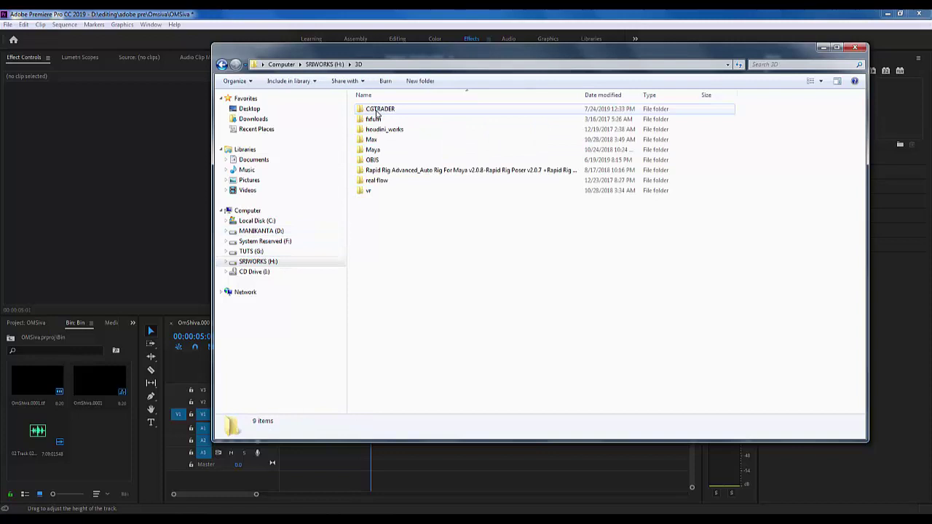
{"action": "double_click", "coordinate": [374, 149]}
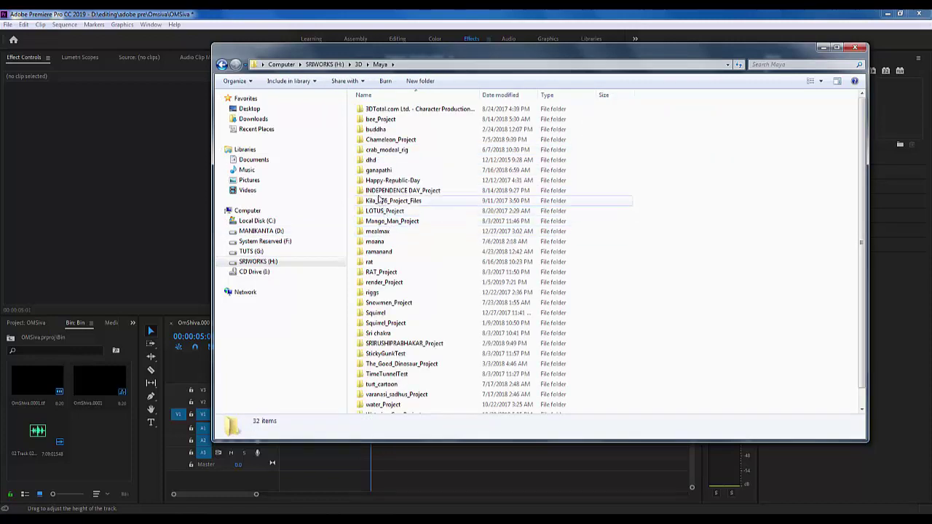
{"action": "left_click", "coordinate": [377, 171]}
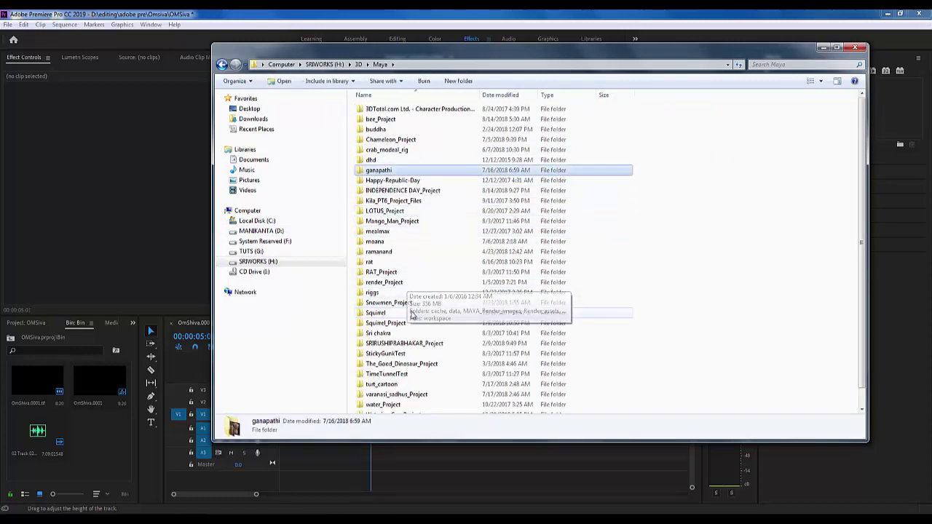
{"action": "scroll", "coordinate": [412, 314], "scroll_direction": "down", "scroll_amount": 1}
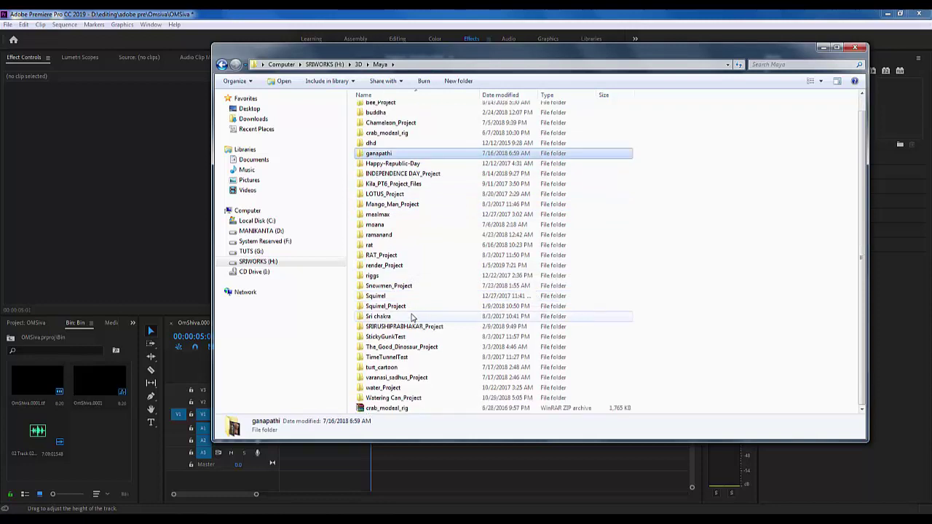
{"action": "left_click", "coordinate": [406, 380]}
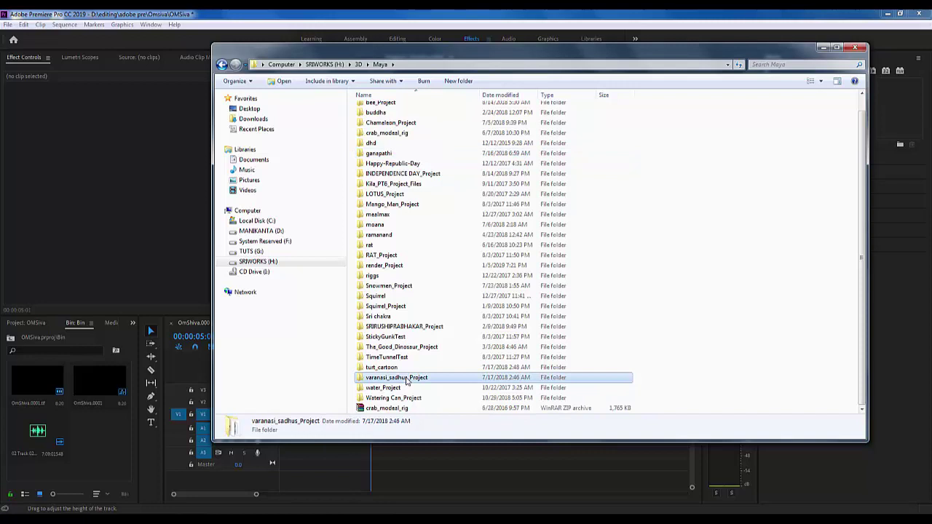
{"action": "double_click", "coordinate": [406, 380]}
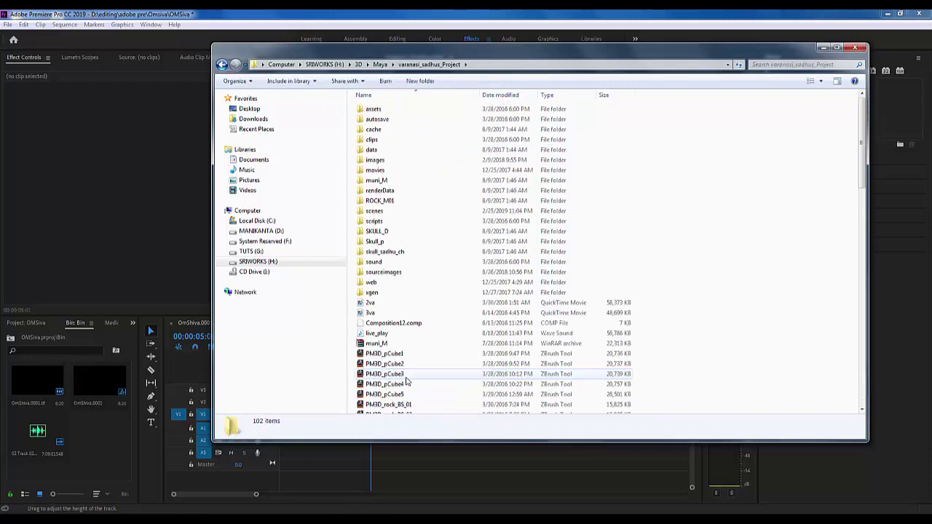
{"action": "double_click", "coordinate": [393, 271]}
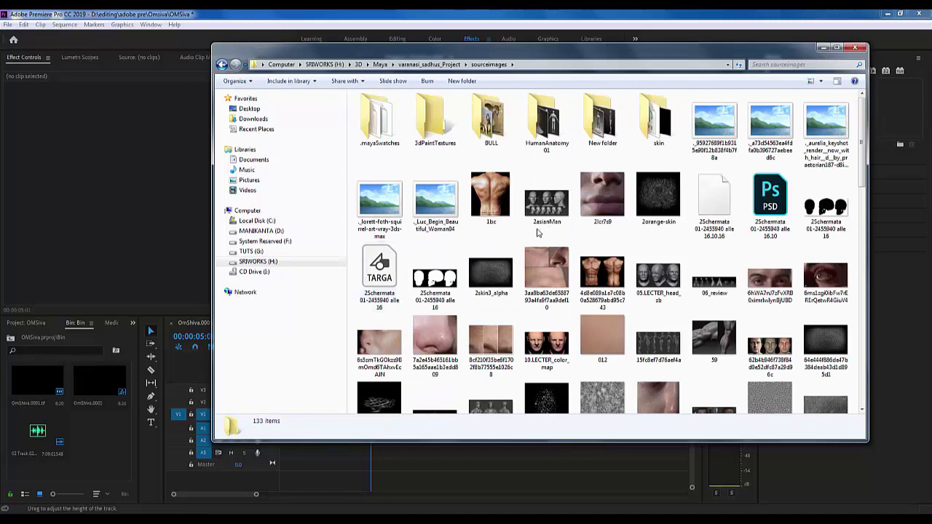
{"action": "scroll", "coordinate": [553, 262], "scroll_direction": "down", "scroll_amount": 5}
{"action": "scroll", "coordinate": [572, 295], "scroll_direction": "down", "scroll_amount": 3}
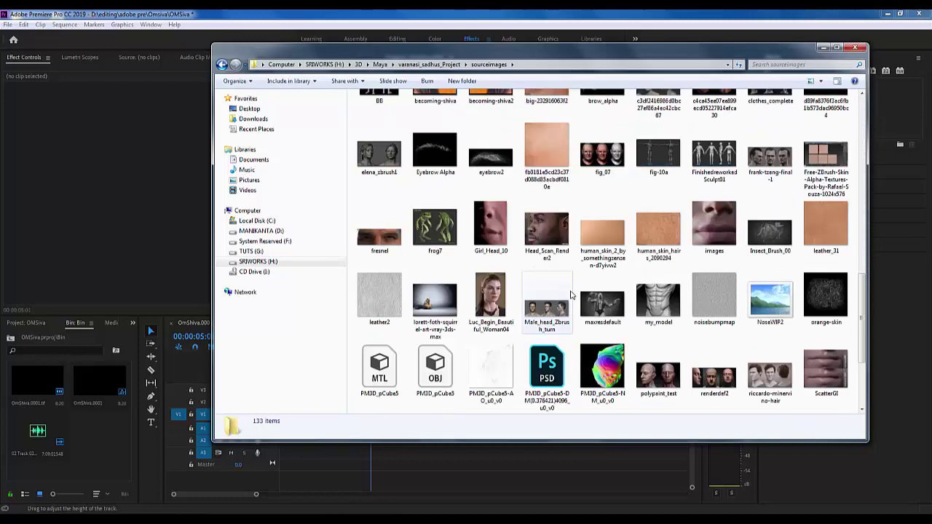
{"action": "scroll", "coordinate": [571, 295], "scroll_direction": "up", "scroll_amount": 5}
{"action": "scroll", "coordinate": [572, 295], "scroll_direction": "down", "scroll_amount": 5}
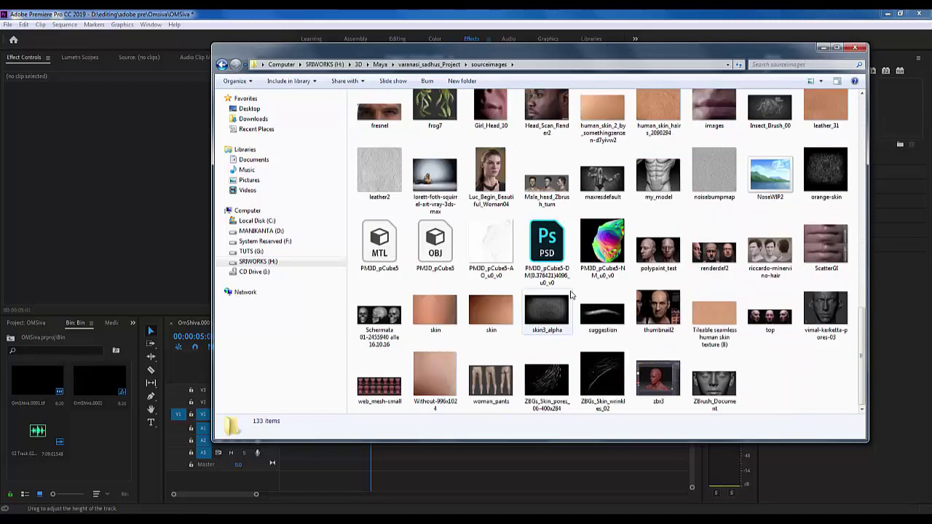
{"action": "scroll", "coordinate": [572, 295], "scroll_direction": "up", "scroll_amount": 5}
{"action": "scroll", "coordinate": [572, 295], "scroll_direction": "up", "scroll_amount": 5}
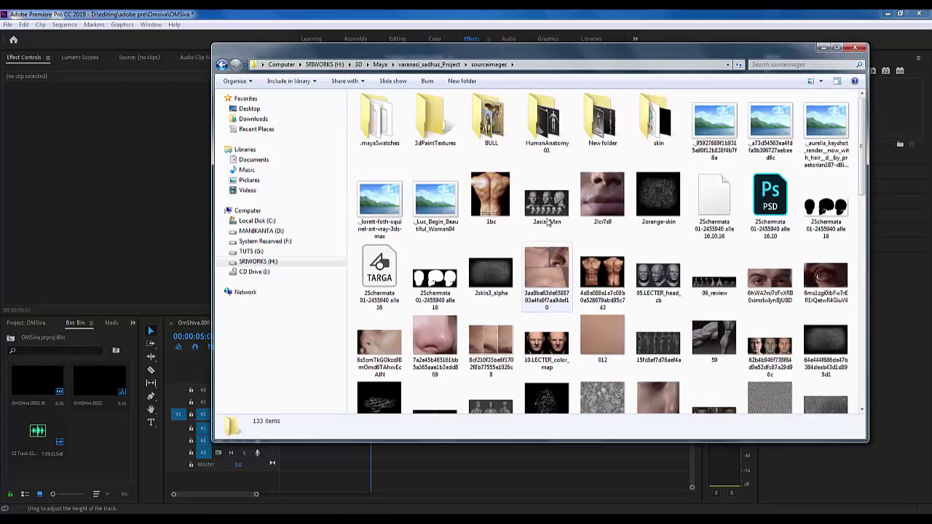
{"action": "left_click", "coordinate": [499, 136]}
{"action": "double_click", "coordinate": [500, 137]}
{"action": "scroll", "coordinate": [512, 277], "scroll_direction": "down", "scroll_amount": 3}
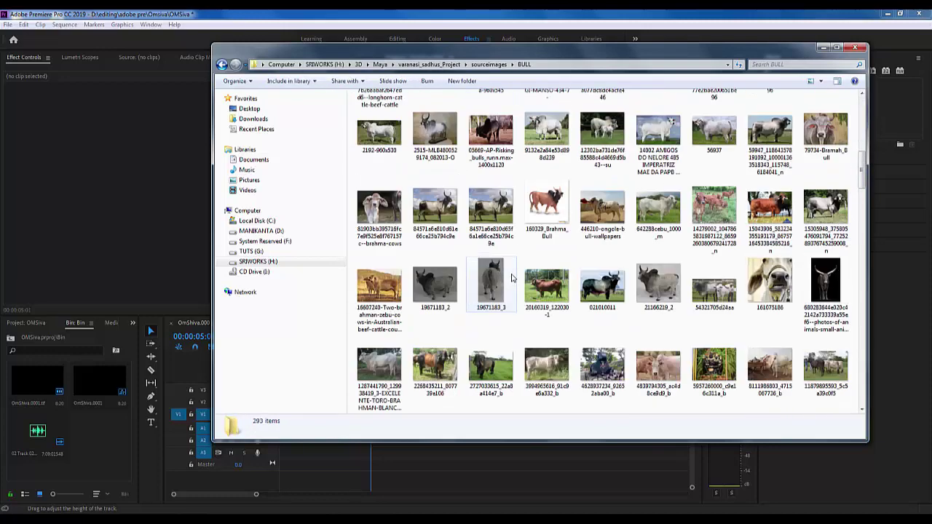
{"action": "scroll", "coordinate": [512, 277], "scroll_direction": "down", "scroll_amount": 5}
{"action": "scroll", "coordinate": [502, 199], "scroll_direction": "down", "scroll_amount": 5}
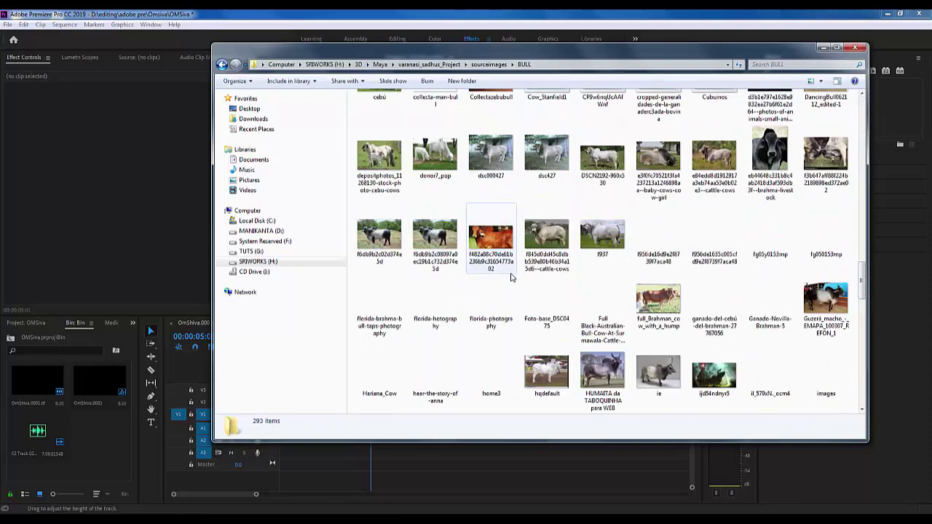
- Go back to the 3D folder and search it for 'himalayas'
{"action": "left_click", "coordinate": [376, 64]}
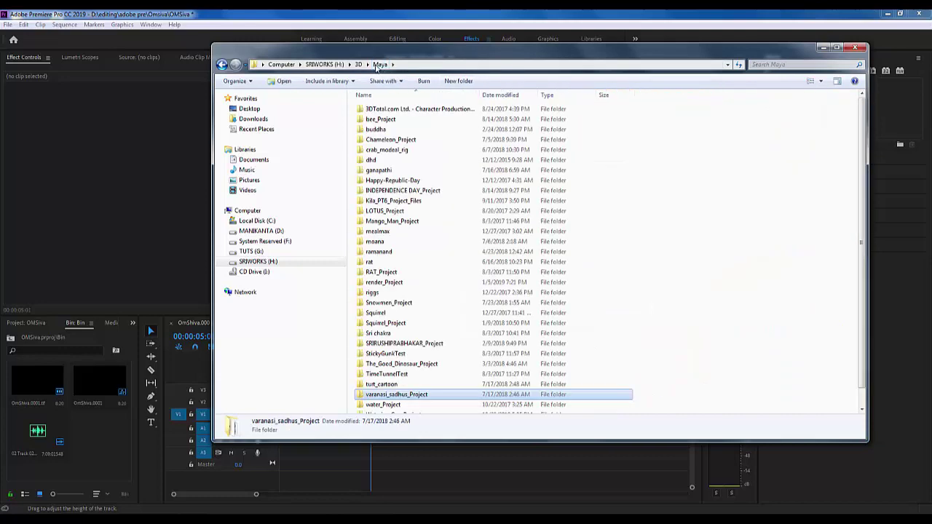
{"action": "left_click", "coordinate": [359, 64]}
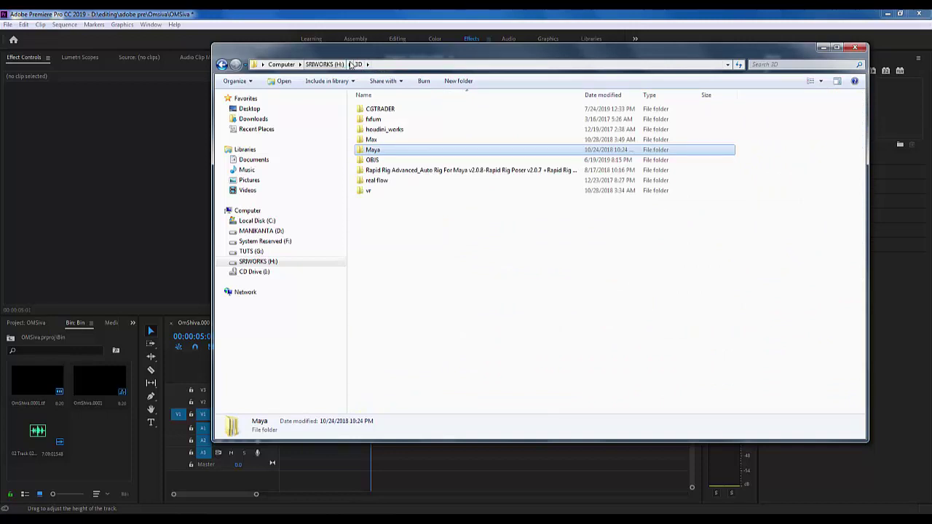
{"action": "left_click", "coordinate": [407, 242]}
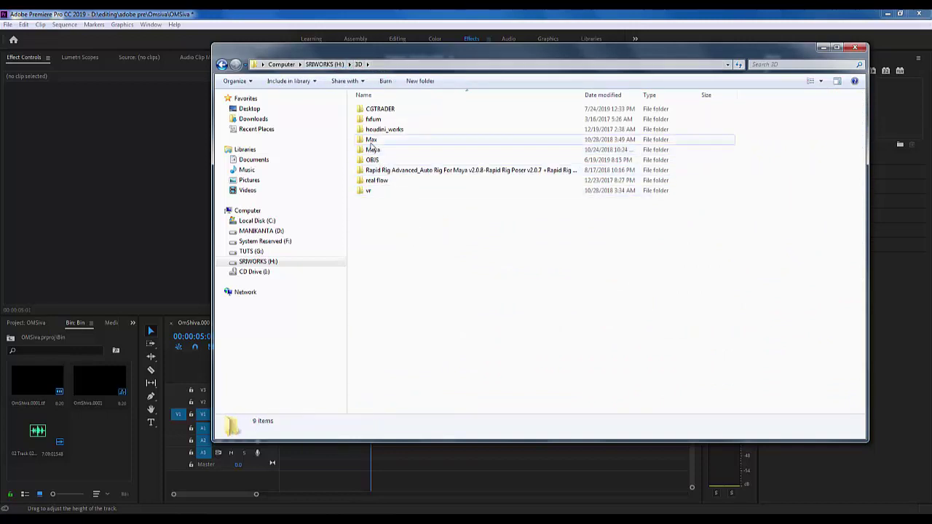
{"action": "left_click", "coordinate": [778, 65]}
{"action": "type", "text": "him"}
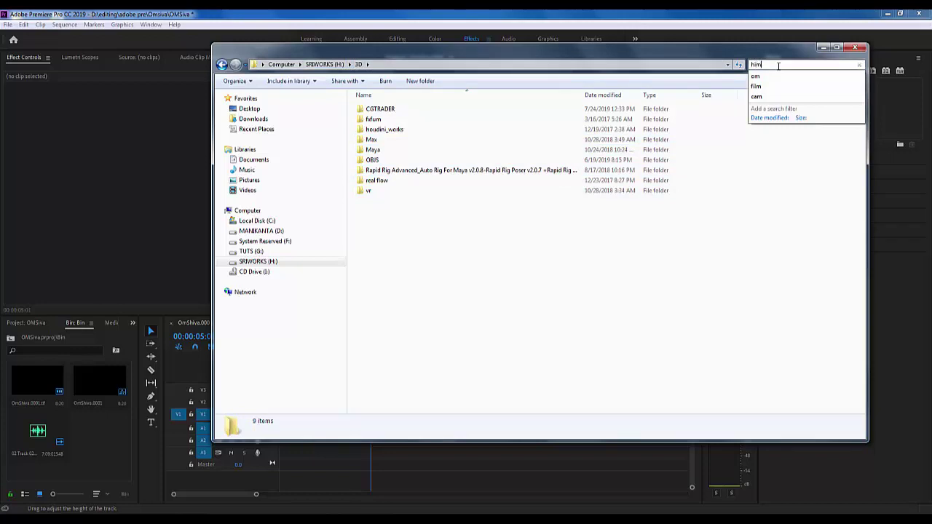
{"action": "type", "text": "alay"}
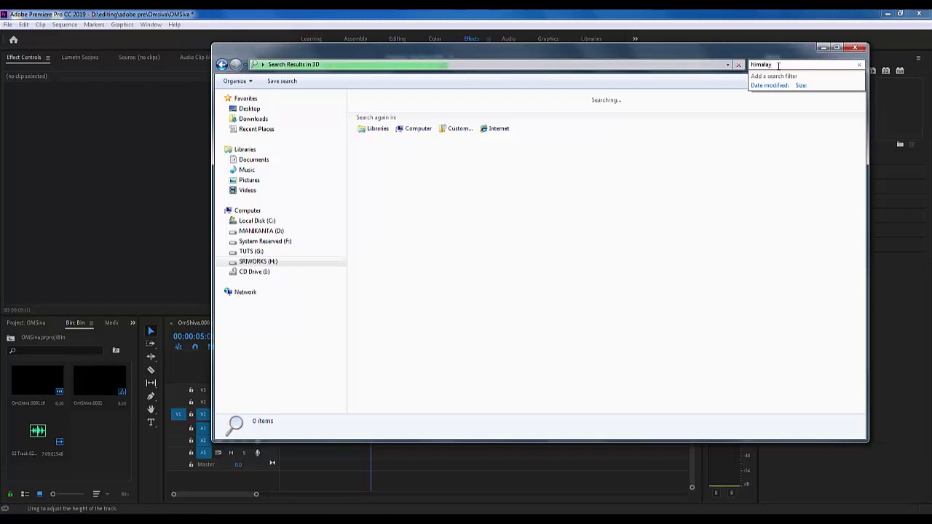
{"action": "type", "text": "as"}
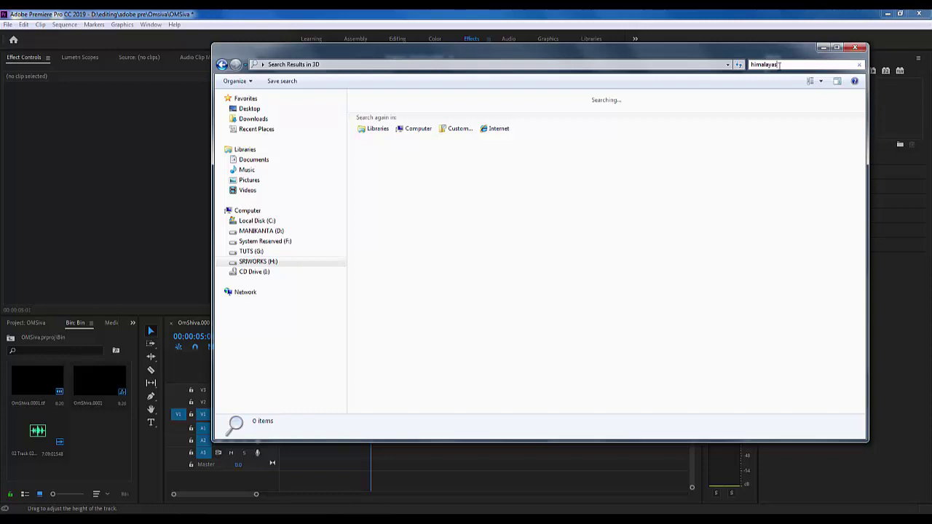
{"action": "left_click", "coordinate": [785, 65]}
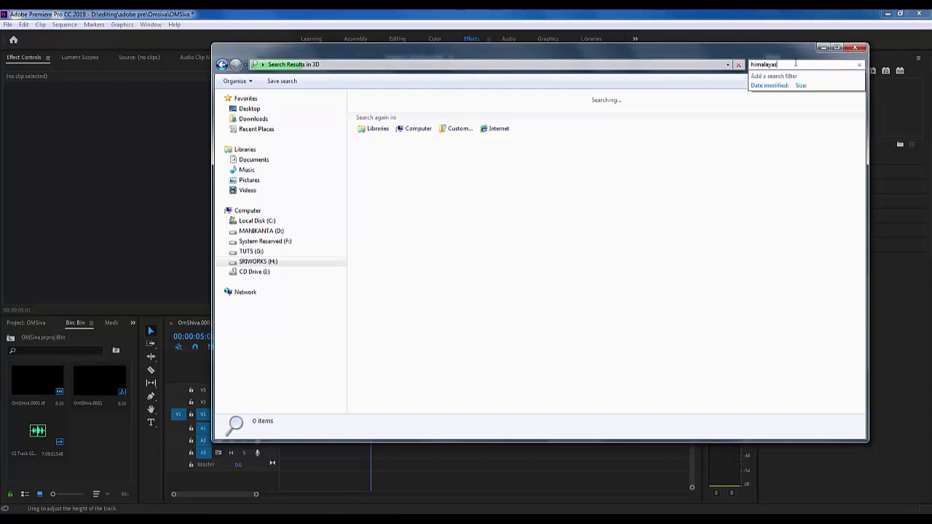
{"action": "left_click", "coordinate": [728, 64]}
{"action": "left_click", "coordinate": [741, 48]}
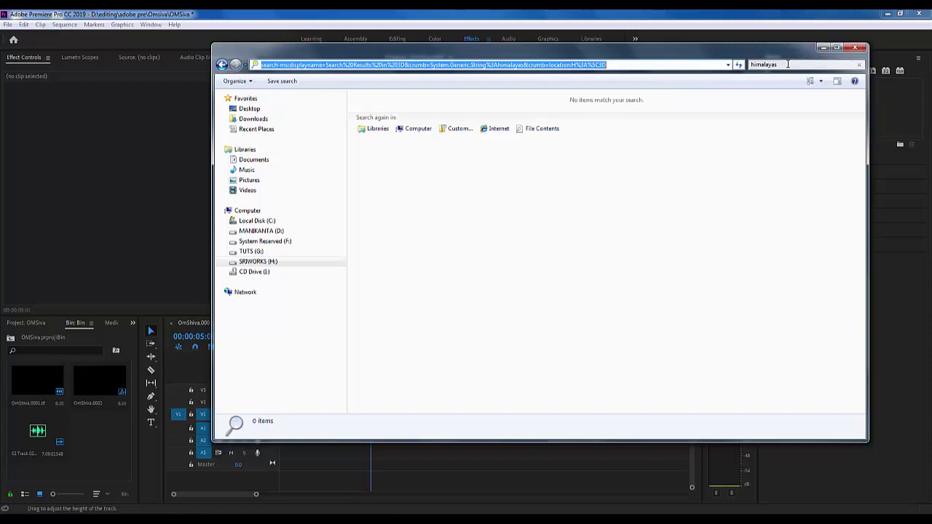
{"action": "left_click", "coordinate": [787, 64]}
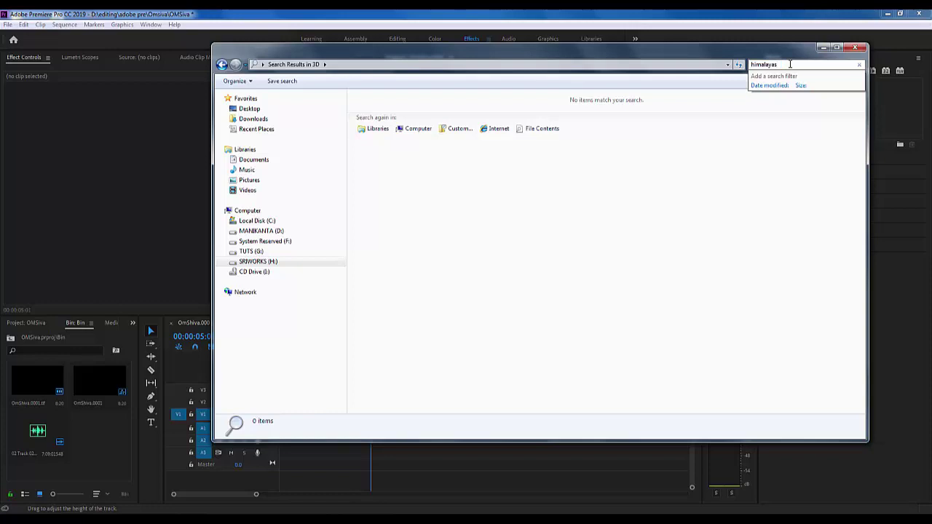
{"action": "key", "text": "BackSpace"}
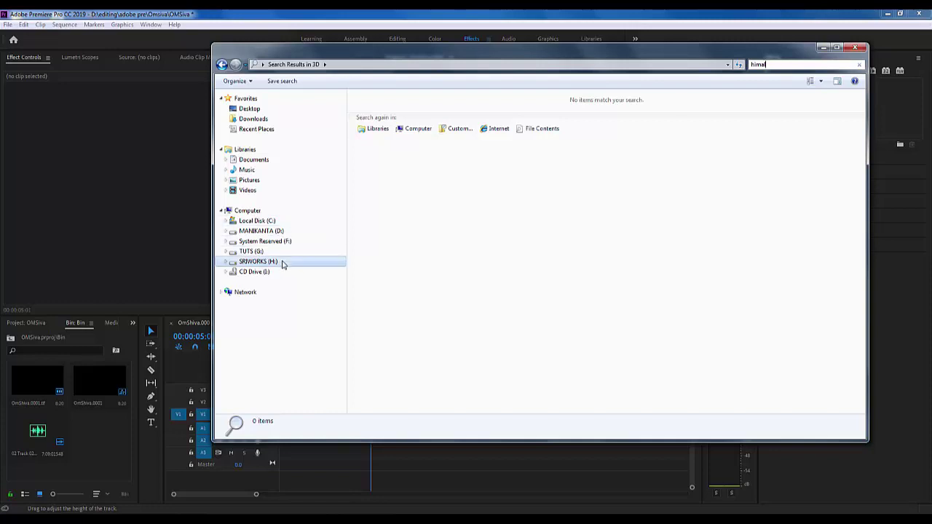
- Search the whole SRIWORKS (H:) drive for '*.jpg'
{"action": "left_click", "coordinate": [227, 262]}
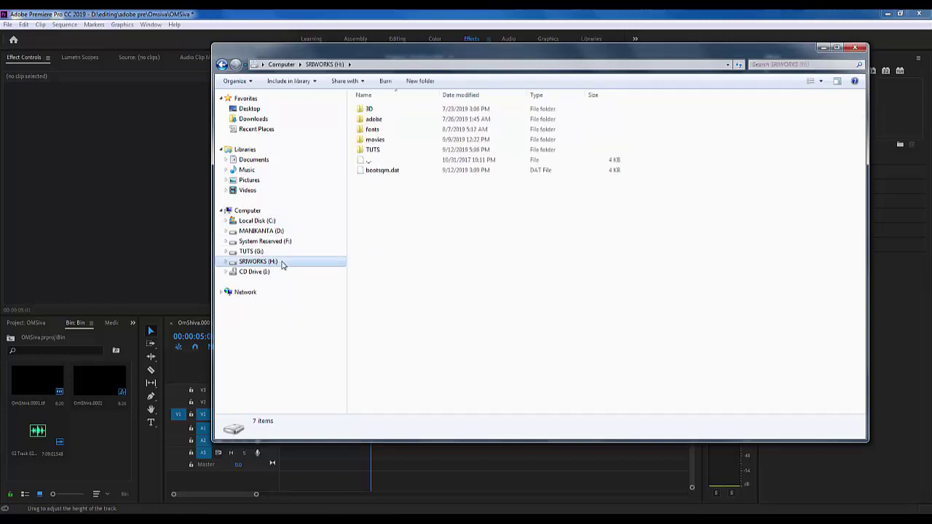
{"action": "left_click", "coordinate": [762, 64]}
{"action": "left_click", "coordinate": [763, 64]}
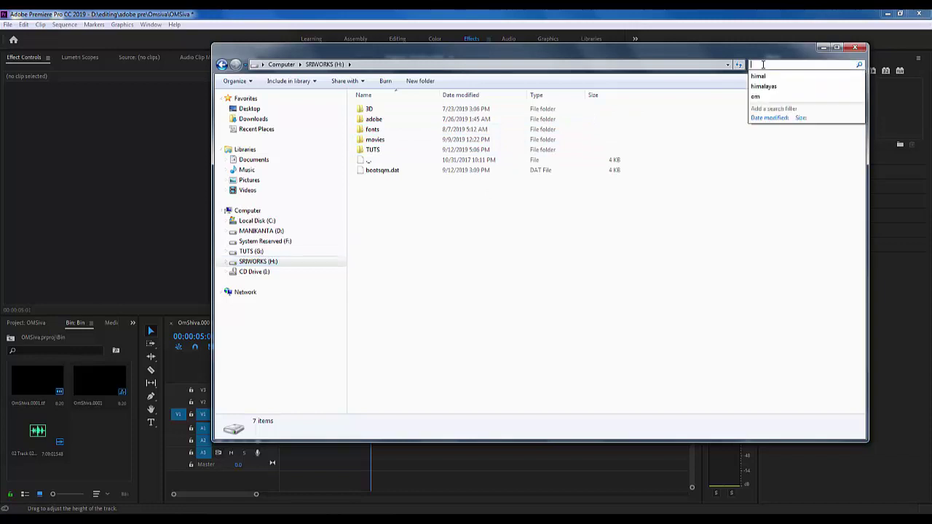
{"action": "type", "text": "*."}
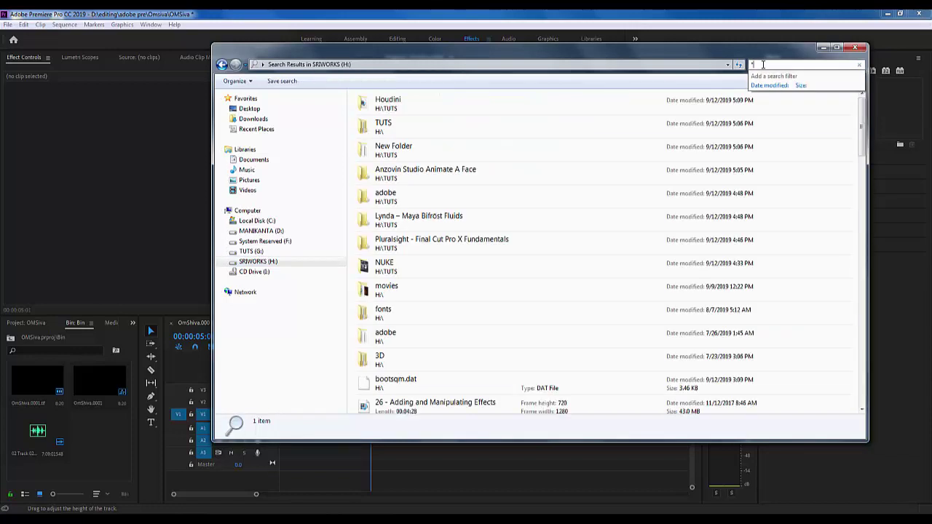
{"action": "type", "text": "jpg"}
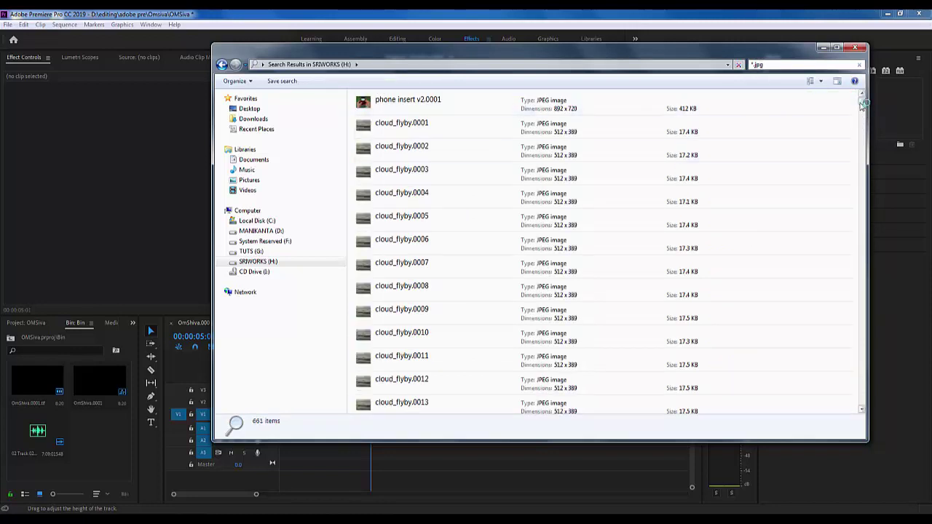
- Scroll through the *.jpg search results, then return to the SRIWORKS (H:) drive root
{"action": "left_click_drag", "start_coordinate": [861, 105], "coordinate": [861, 202]}
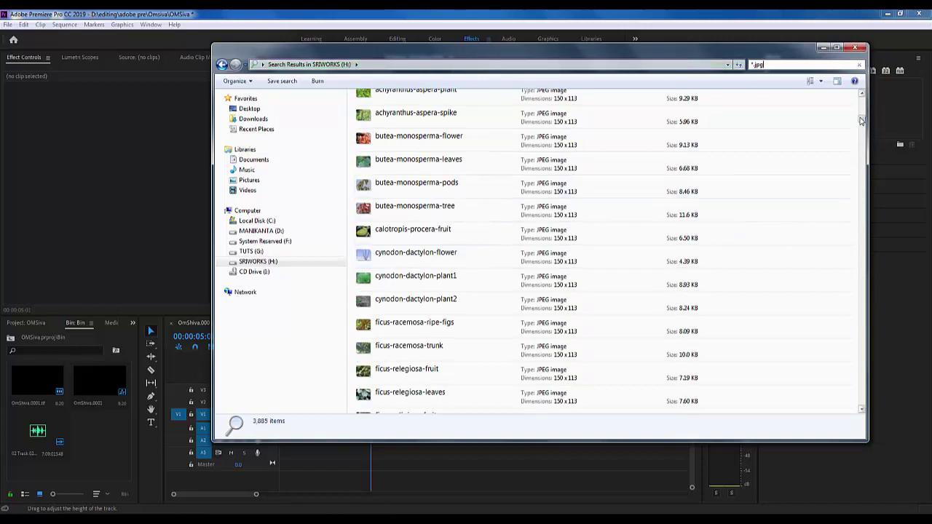
{"action": "mouse_move", "coordinate": [861, 121]}
{"action": "left_mouse_down"}
{"action": "mouse_move", "coordinate": [864, 107]}
{"action": "mouse_move", "coordinate": [859, 205]}
{"action": "left_mouse_up"}
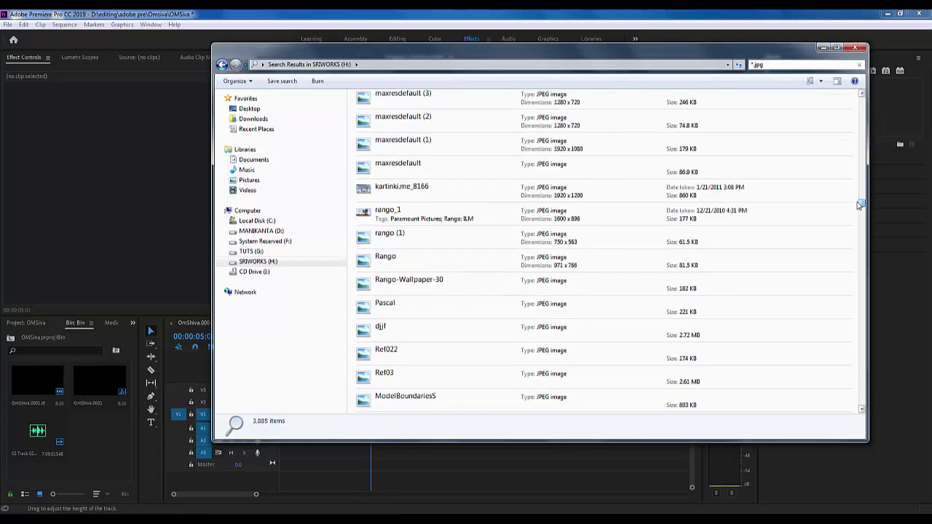
{"action": "left_click_drag", "start_coordinate": [859, 206], "coordinate": [847, 415]}
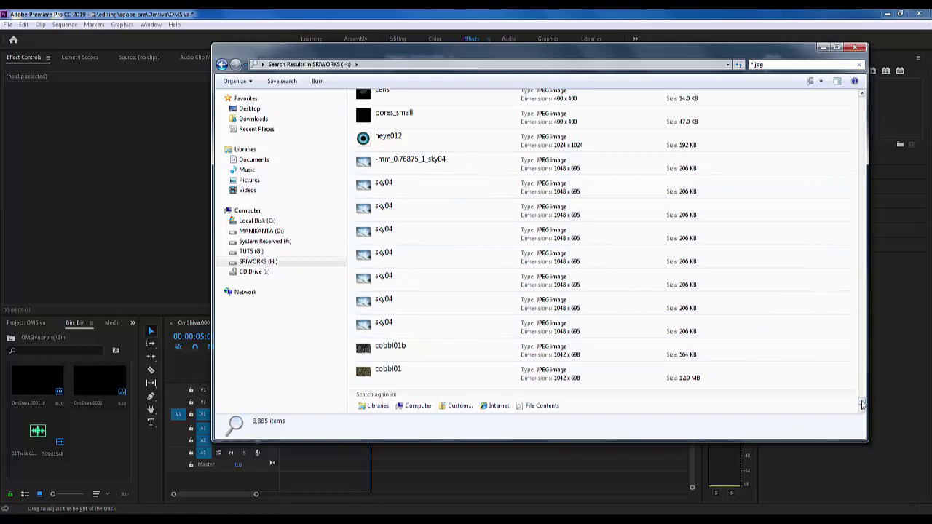
{"action": "left_click_drag", "start_coordinate": [861, 402], "coordinate": [857, 173]}
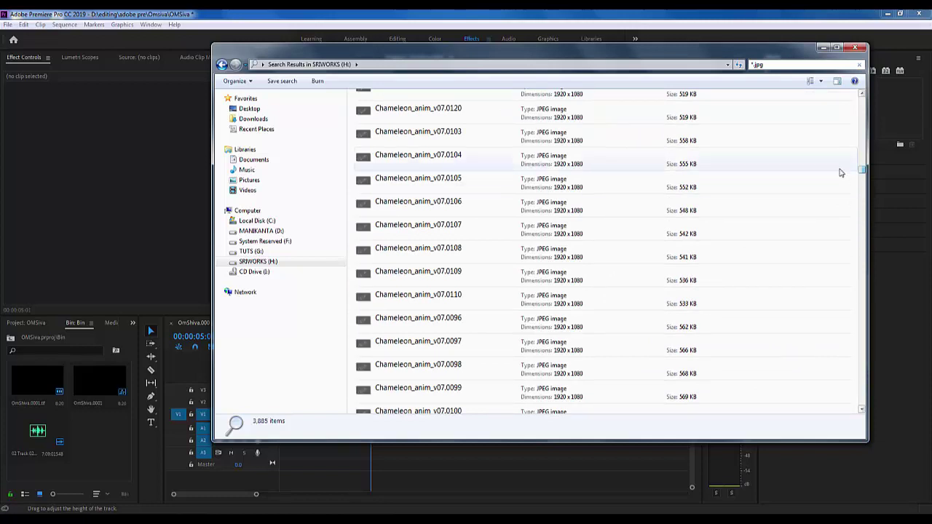
{"action": "left_click", "coordinate": [254, 262]}
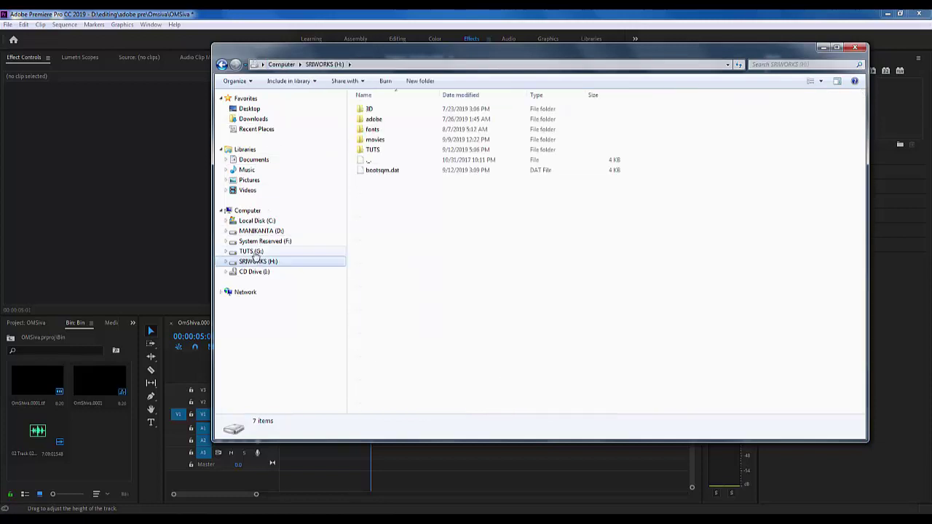
- Search the TUTS (G:) drive for *.jpg images and scroll through the results
{"action": "left_click", "coordinate": [251, 252]}
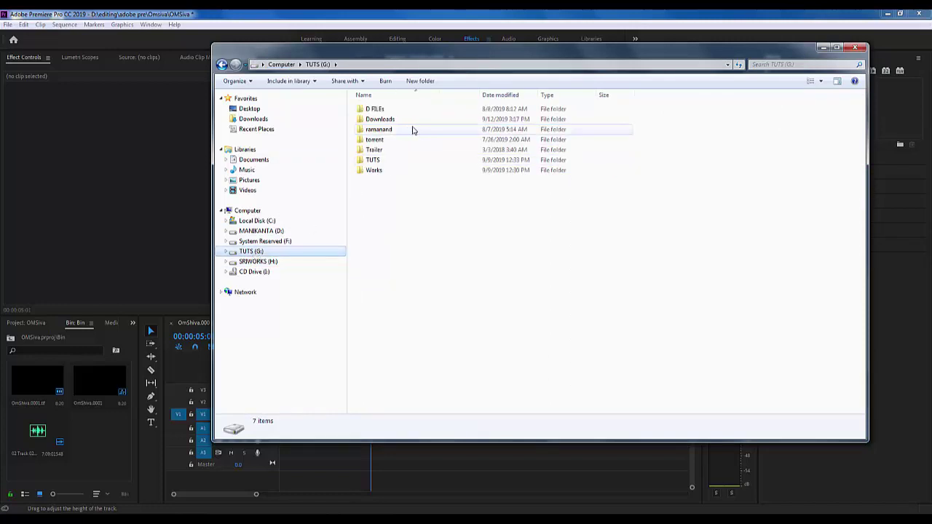
{"action": "left_click", "coordinate": [787, 65]}
{"action": "left_click", "coordinate": [770, 77]}
{"action": "type", "text": "*.jpg"}
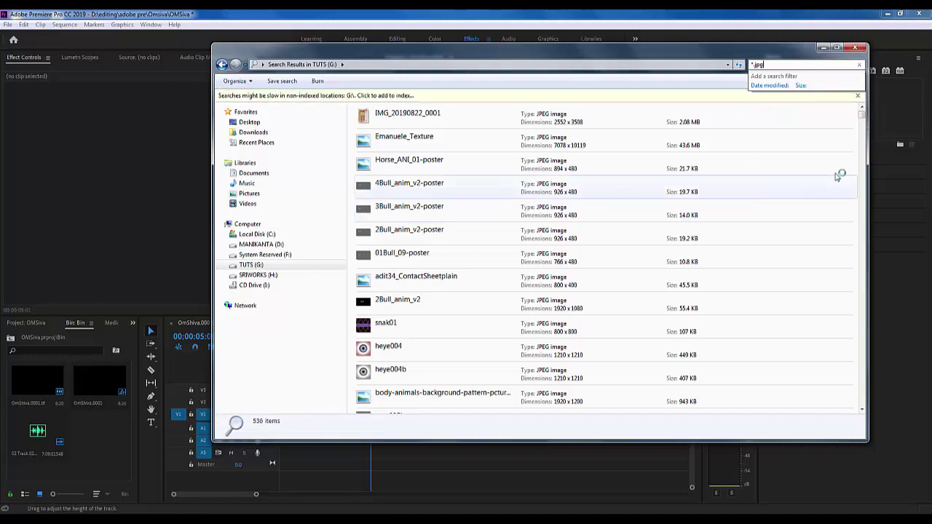
{"action": "left_click", "coordinate": [863, 115]}
{"action": "left_click_drag", "start_coordinate": [864, 115], "coordinate": [863, 211]}
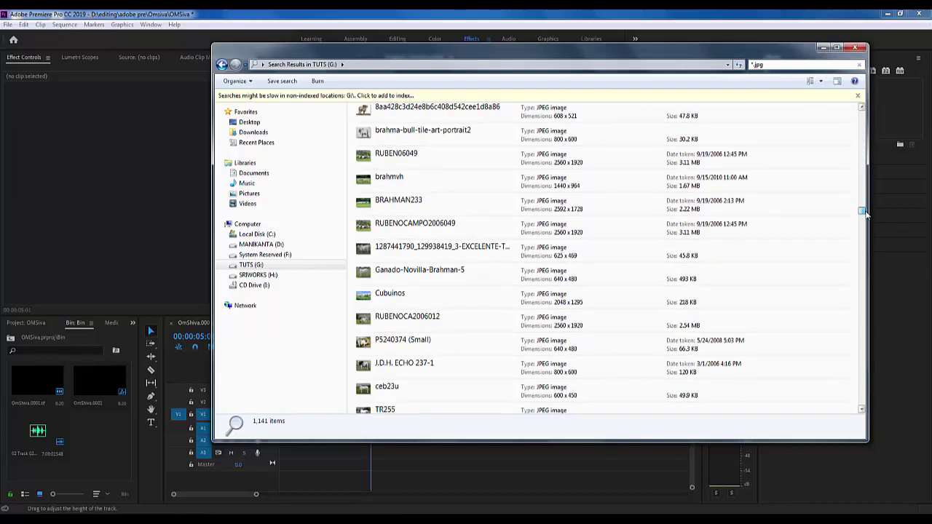
{"action": "left_click_drag", "start_coordinate": [864, 211], "coordinate": [868, 307]}
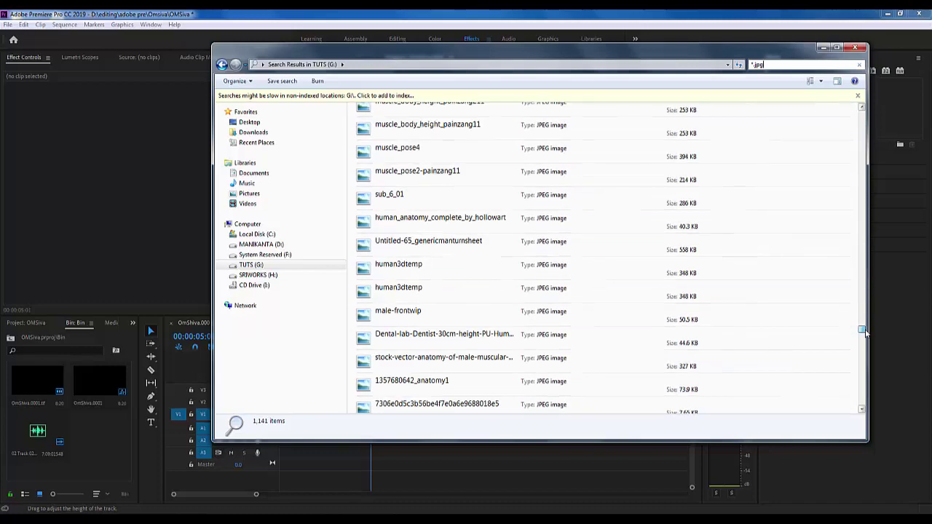
{"action": "left_click_drag", "start_coordinate": [868, 307], "coordinate": [862, 383]}
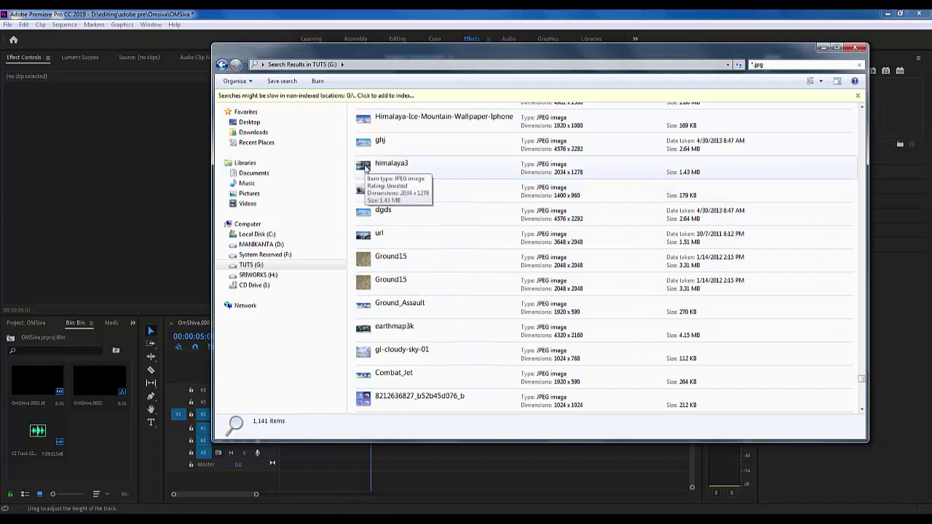
- Find the Himalaya_nord image and check its storage location in Properties, without changing anything
{"action": "left_click", "coordinate": [400, 164]}
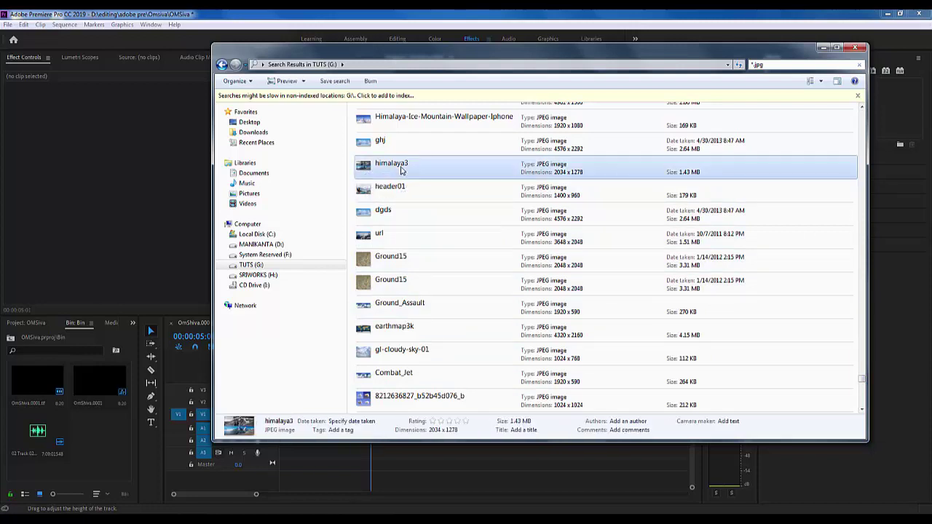
{"action": "scroll", "coordinate": [400, 170], "scroll_direction": "up", "scroll_amount": 2}
{"action": "left_click", "coordinate": [402, 176]}
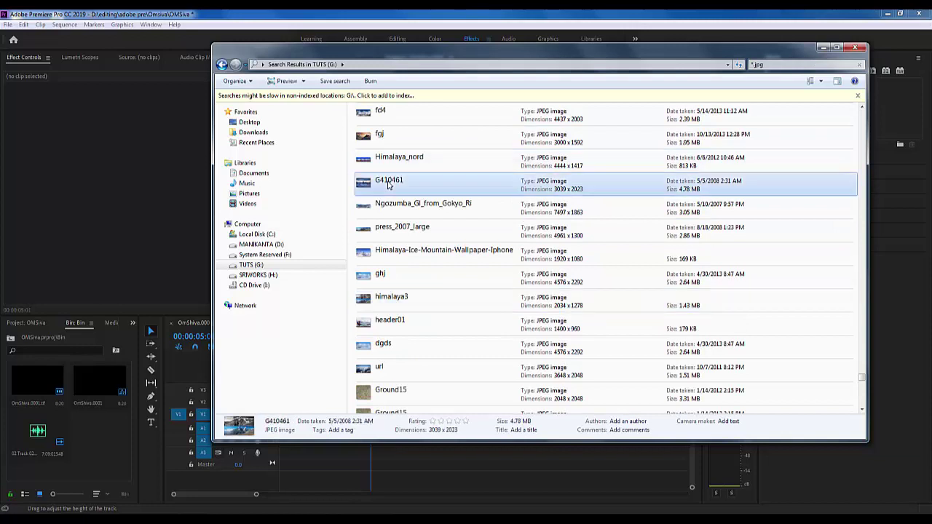
{"action": "left_click", "coordinate": [393, 165]}
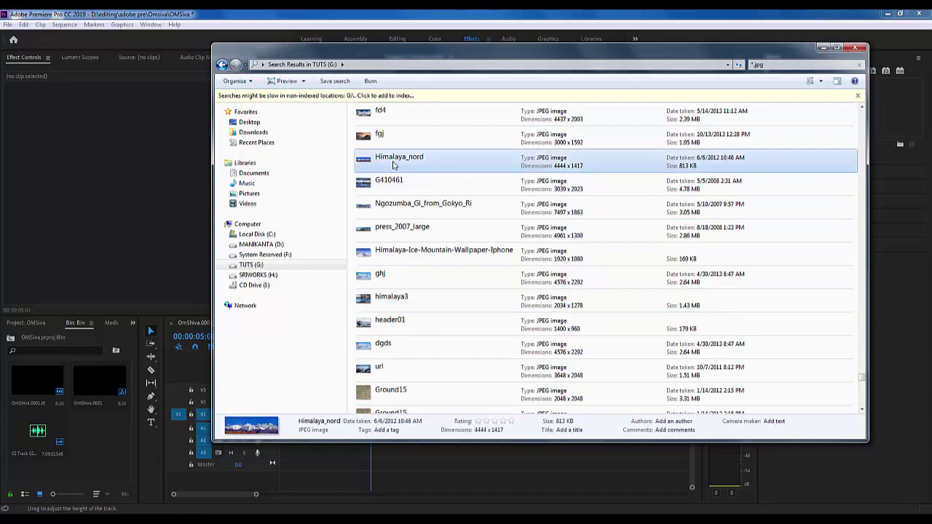
{"action": "scroll", "coordinate": [393, 165], "scroll_direction": "up", "scroll_amount": 1}
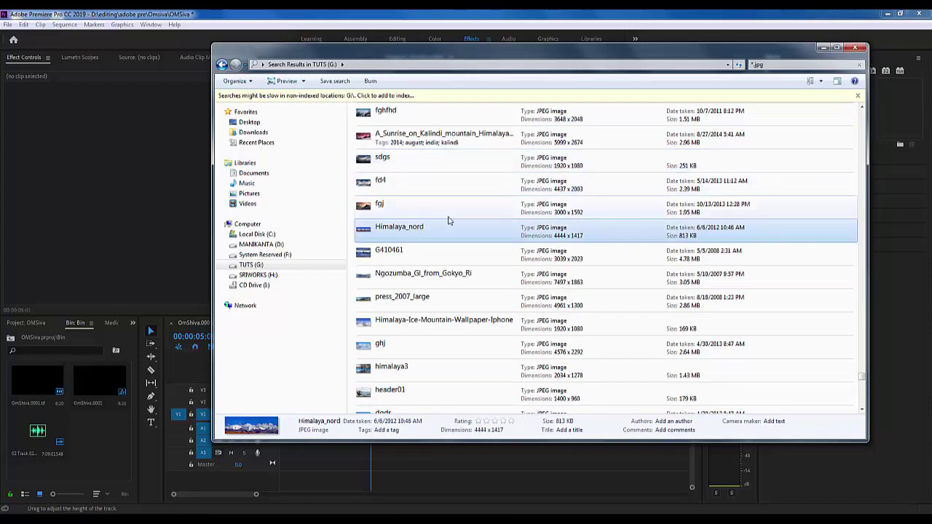
{"action": "right_click", "coordinate": [398, 229]}
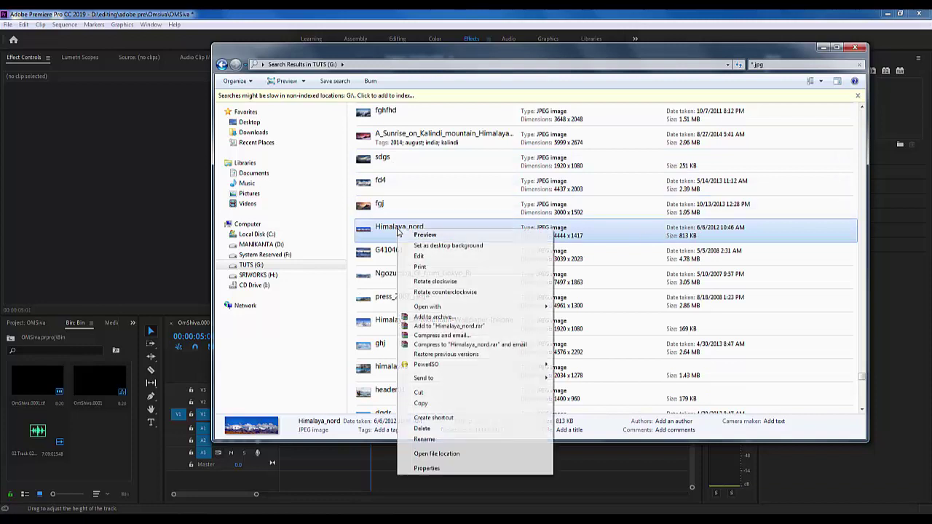
{"action": "left_click", "coordinate": [427, 468]}
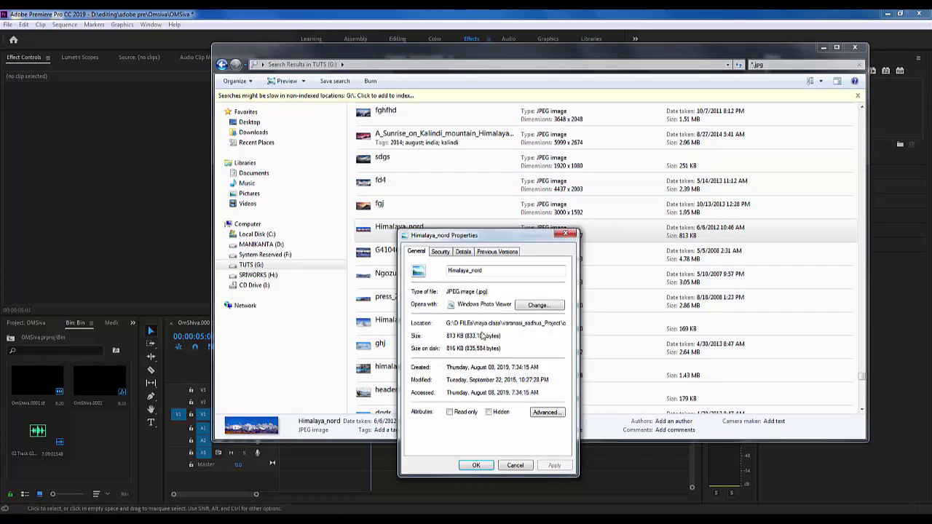
{"action": "left_click_drag", "start_coordinate": [513, 324], "coordinate": [552, 323]}
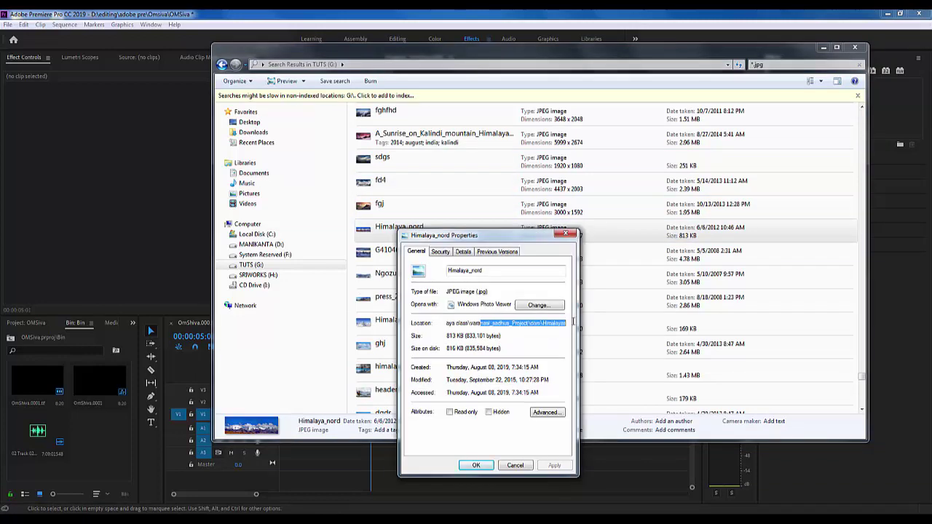
{"action": "left_click", "coordinate": [530, 465]}
- Minimize Explorer and open Premiere's Import dialog from the Project bin
{"action": "left_click", "coordinate": [821, 48]}
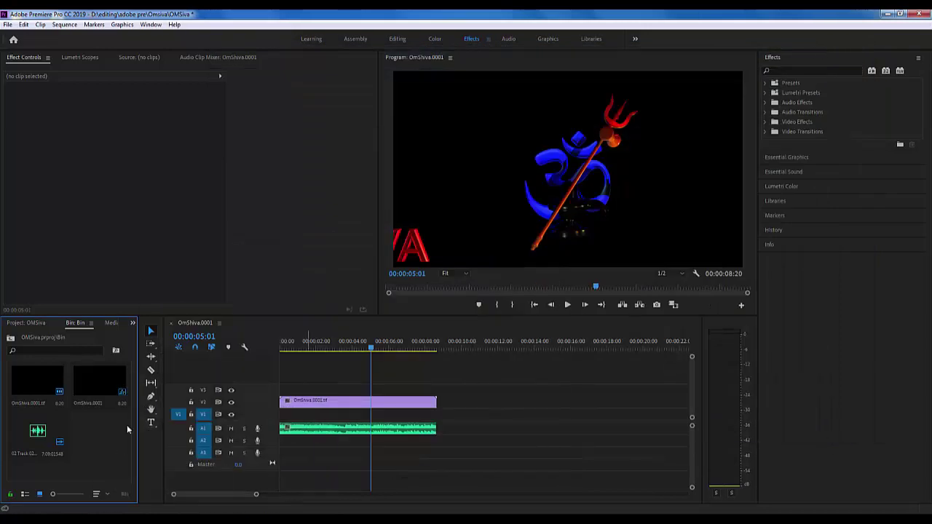
{"action": "right_click", "coordinate": [103, 434]}
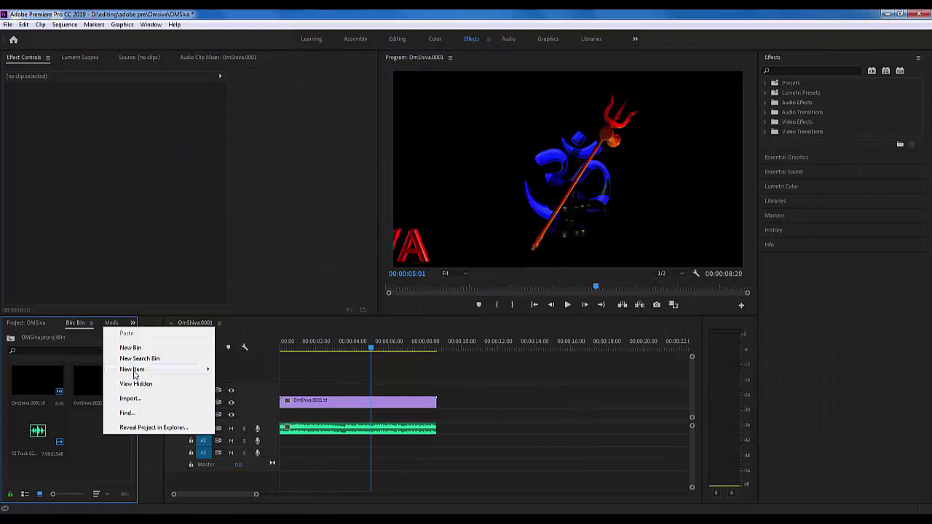
{"action": "left_click", "coordinate": [129, 398]}
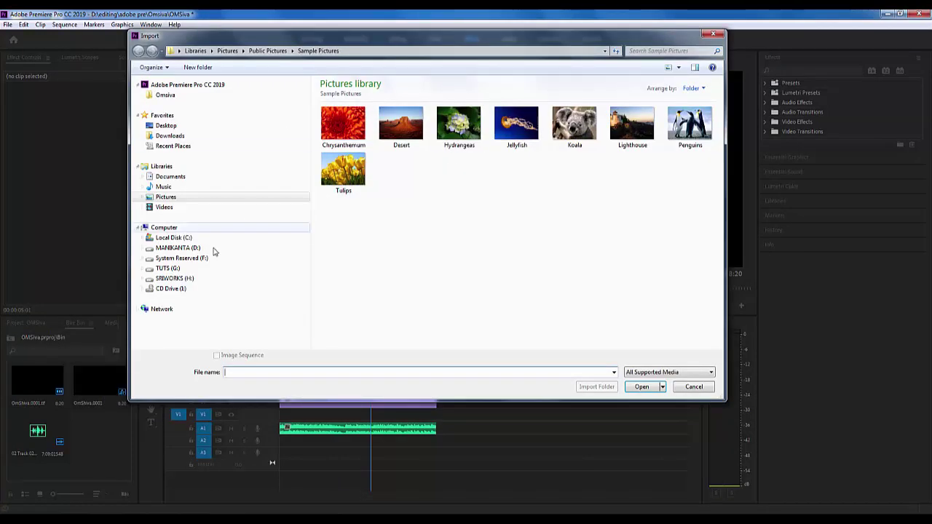
- Browse the SRIWORKS (H:) and TUTS (G:) drives, peeking into the Works and TUTS folders
{"action": "left_click", "coordinate": [177, 279]}
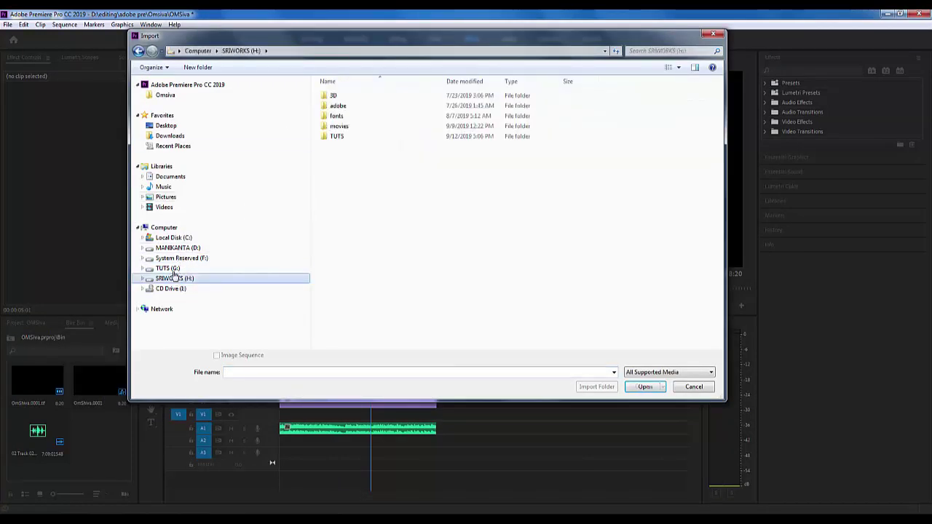
{"action": "left_click", "coordinate": [173, 269]}
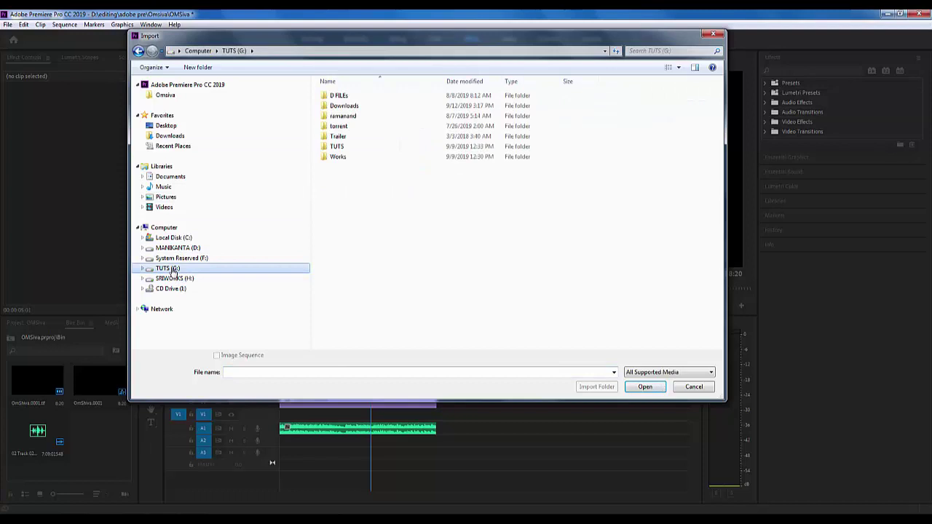
{"action": "double_click", "coordinate": [347, 161]}
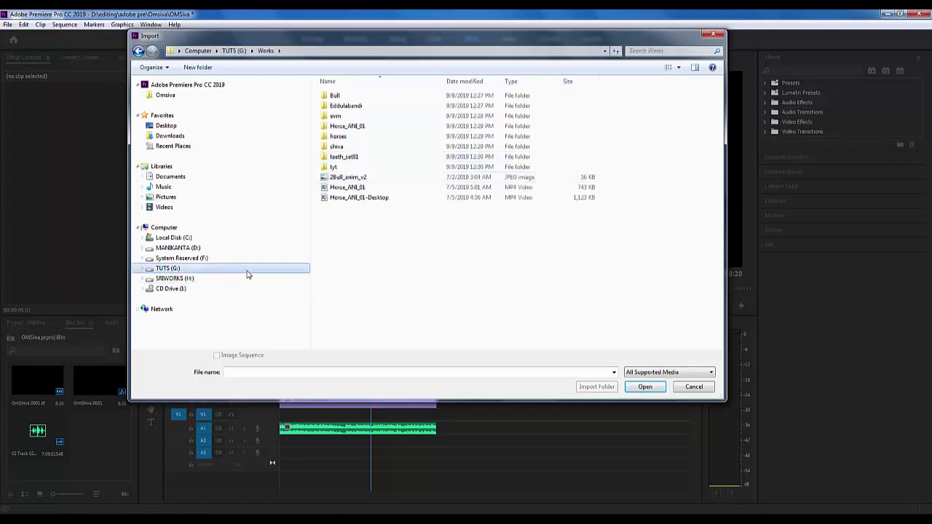
{"action": "left_click", "coordinate": [185, 281]}
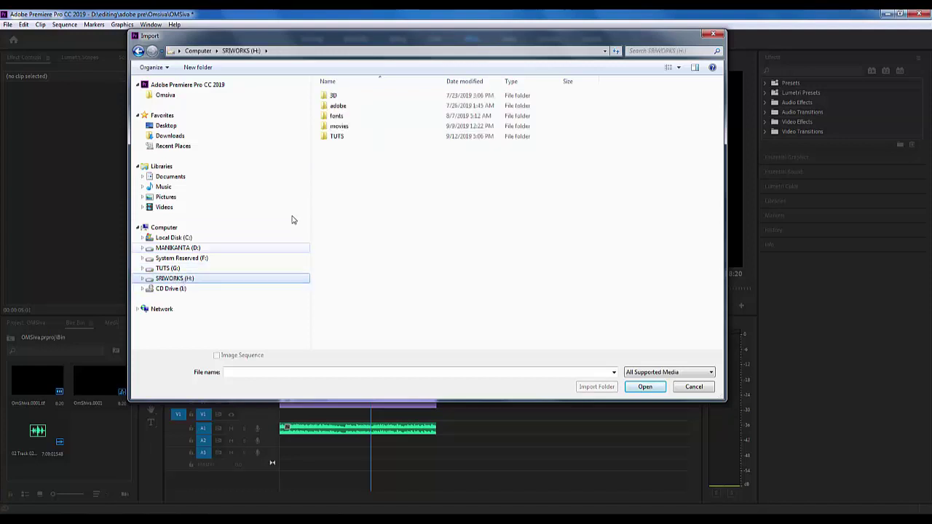
{"action": "double_click", "coordinate": [345, 139]}
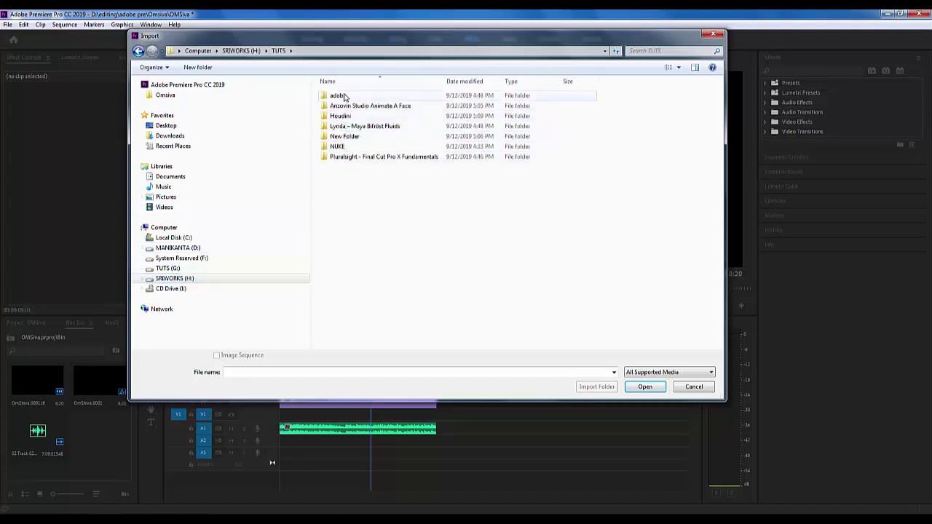
{"action": "left_click", "coordinate": [183, 281]}
- Dig into 3D > Maya > varanasi_sadhus_Project, then open a personal folder on TUTS (G:)
{"action": "left_click", "coordinate": [340, 99]}
{"action": "double_click", "coordinate": [340, 99]}
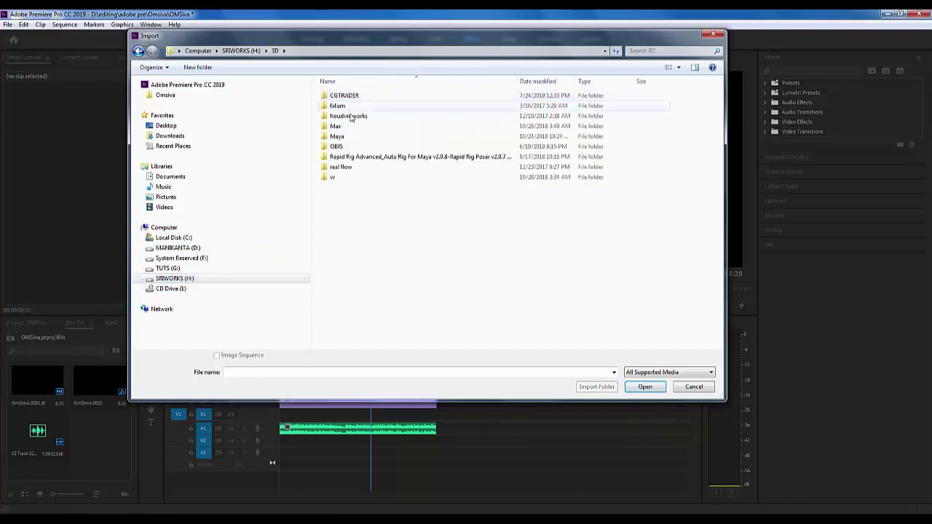
{"action": "double_click", "coordinate": [337, 138]}
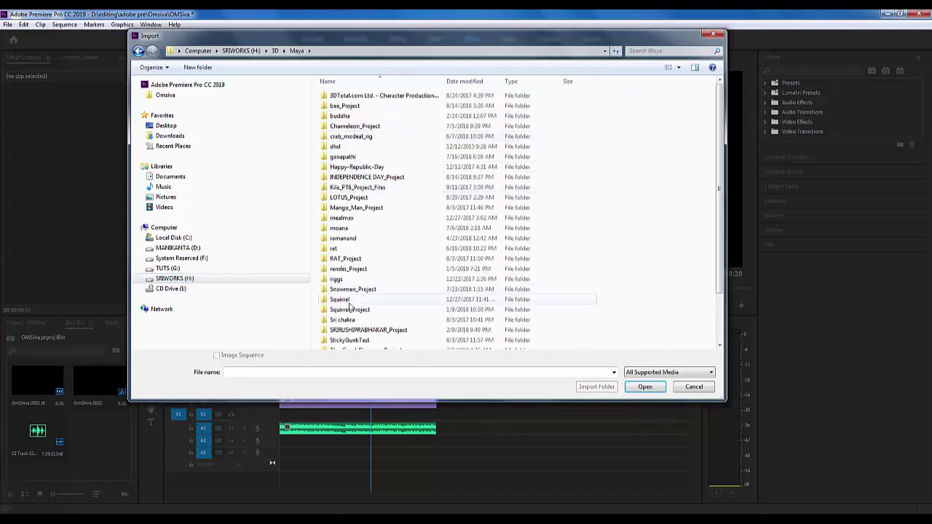
{"action": "scroll", "coordinate": [350, 307], "scroll_direction": "down", "scroll_amount": 2}
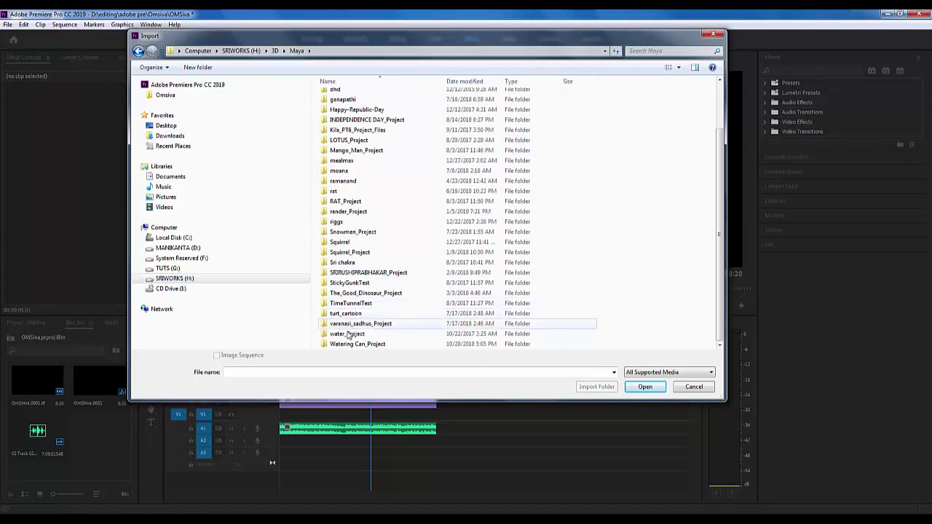
{"action": "left_click", "coordinate": [347, 324]}
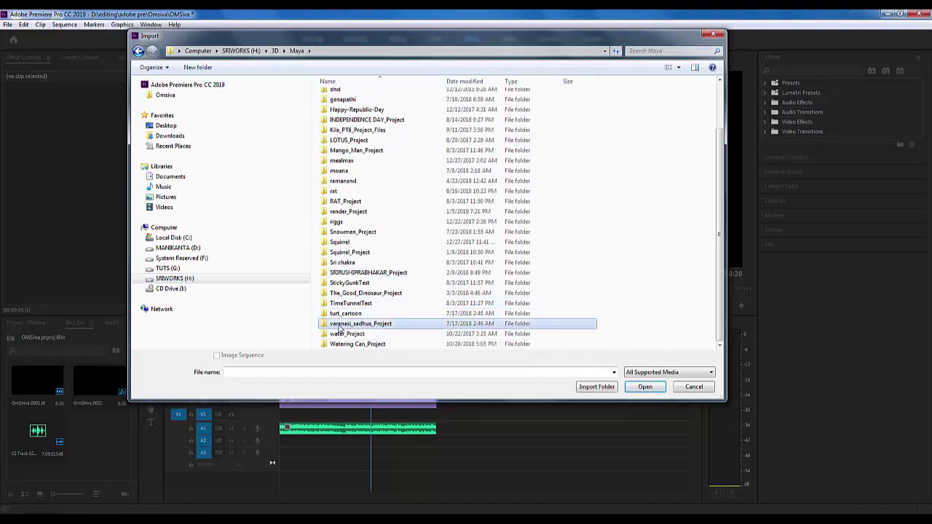
{"action": "double_click", "coordinate": [338, 327]}
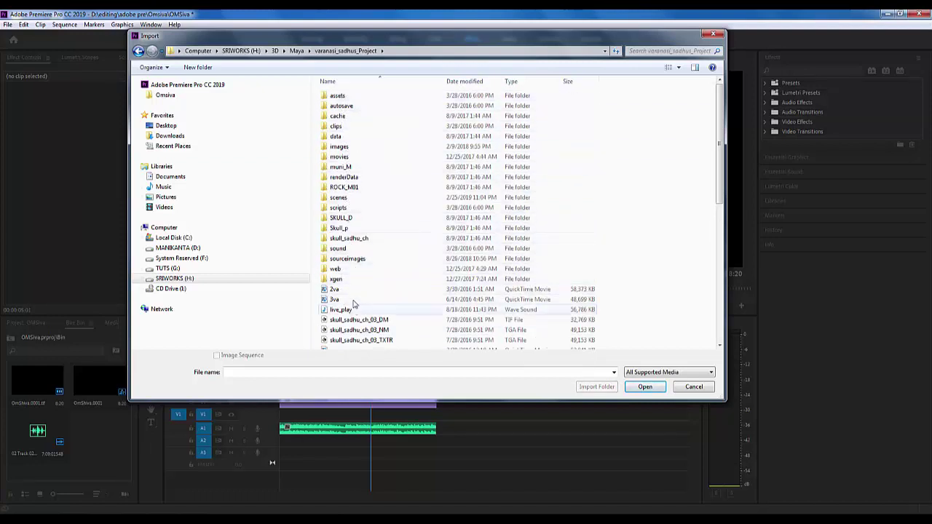
{"action": "left_click", "coordinate": [173, 269]}
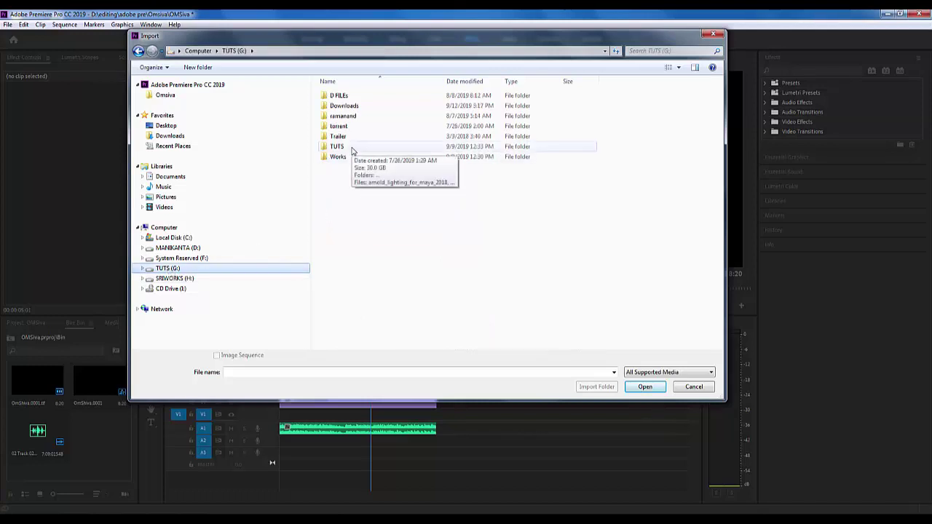
{"action": "double_click", "coordinate": [348, 118]}
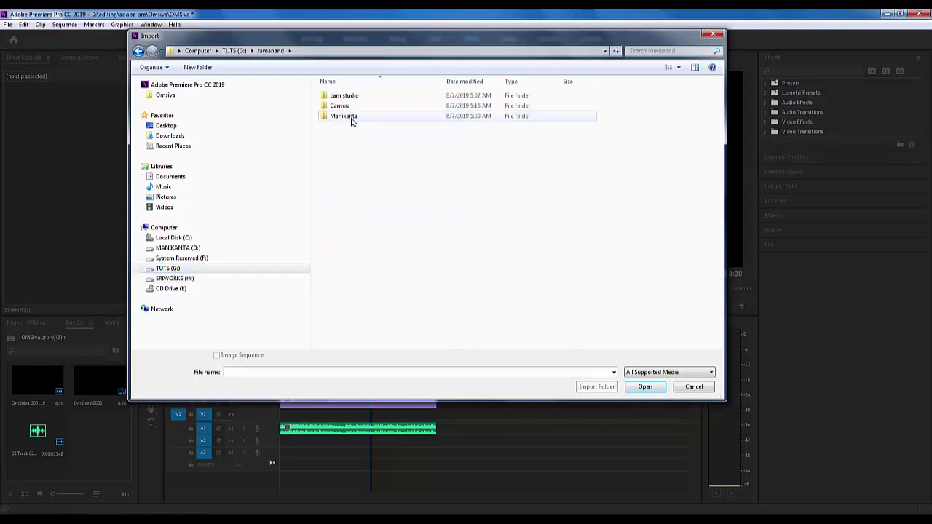